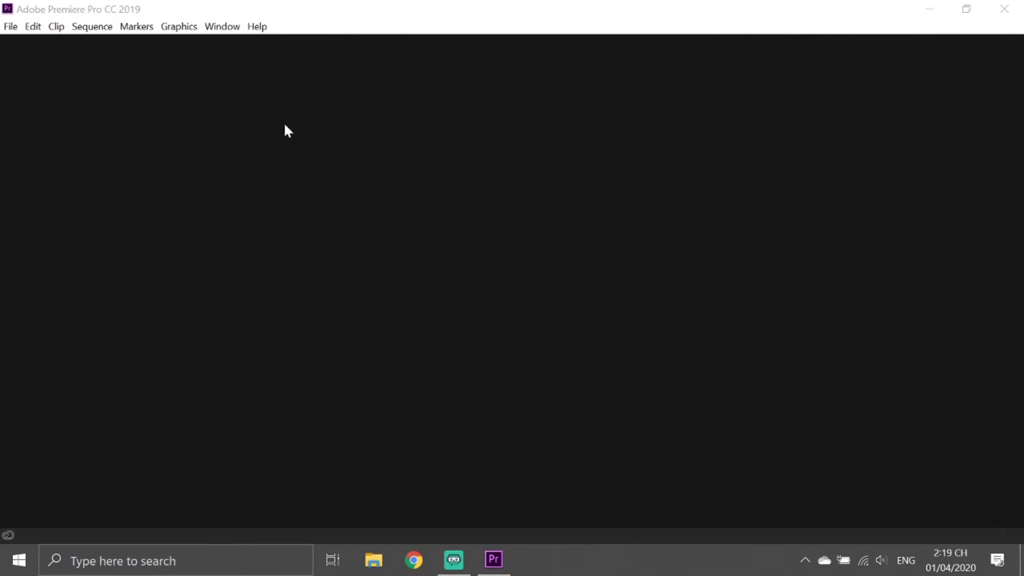
Start a new project from the File menu, leaving the default name Untitled
click(288, 130)
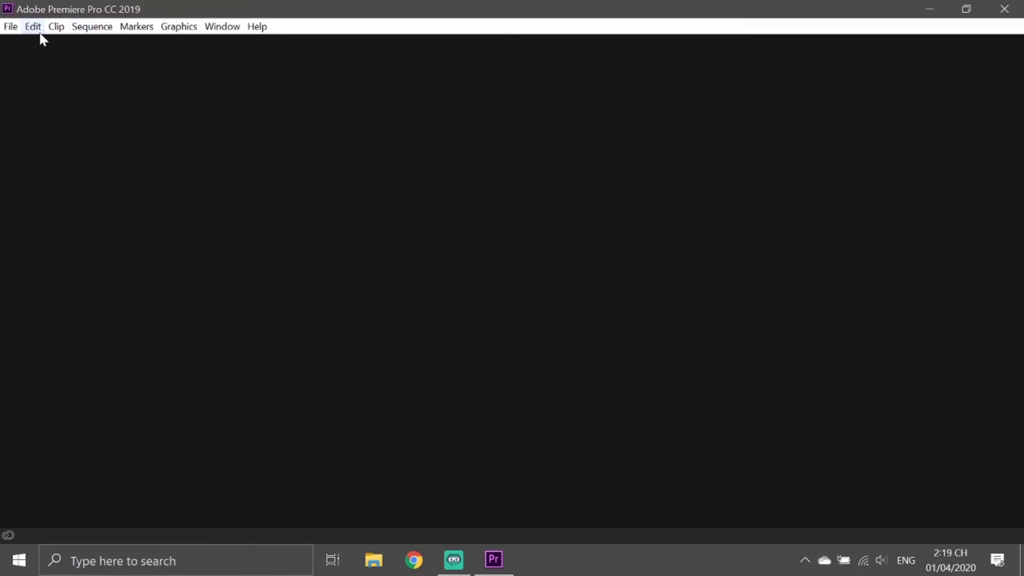
click(12, 27)
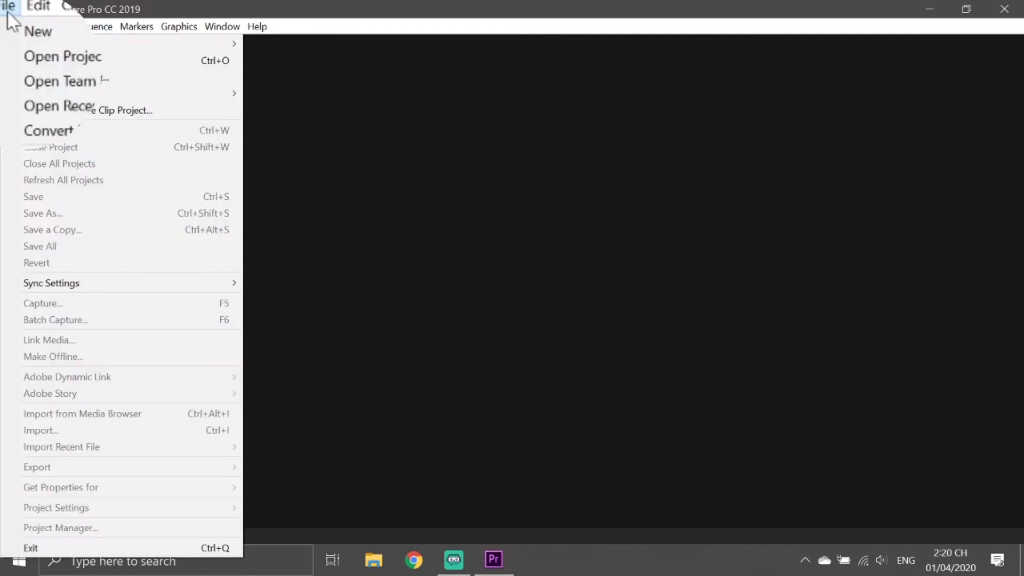
mouse_move(101, 44)
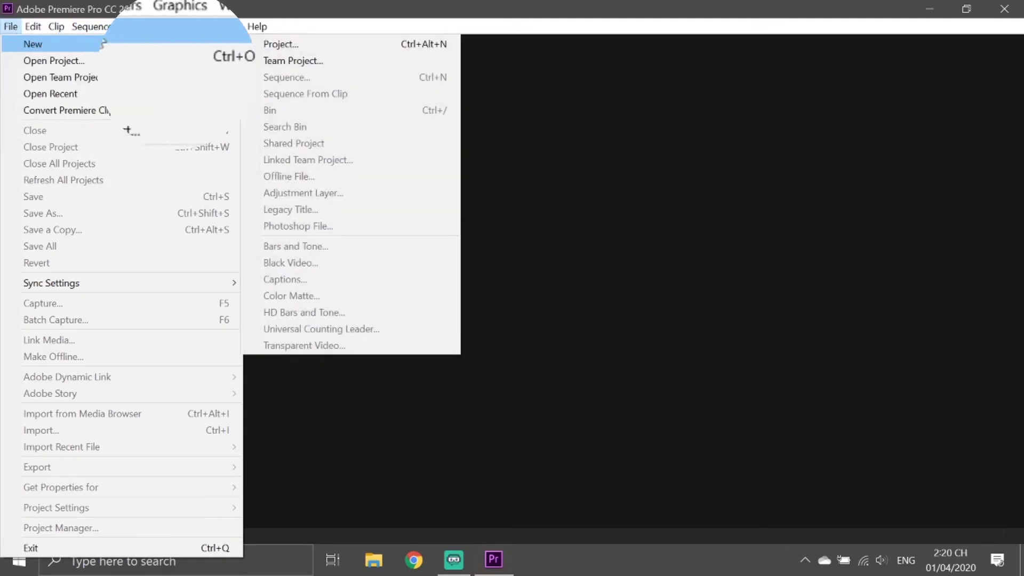
click(281, 44)
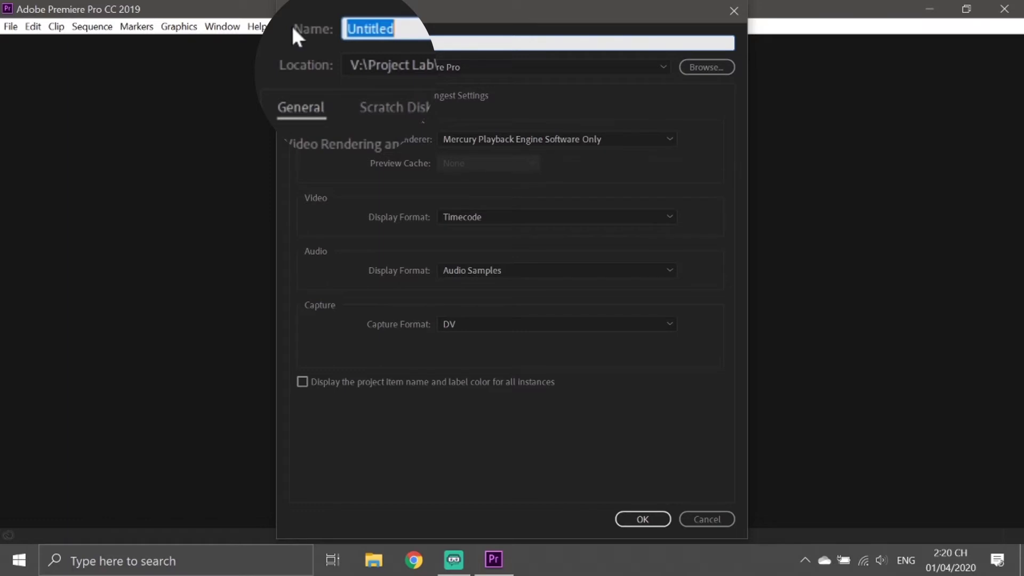
Name the project Edit-co-ban and set its location to V:\Project Lab\Premiere Pro
text(Edit-co)
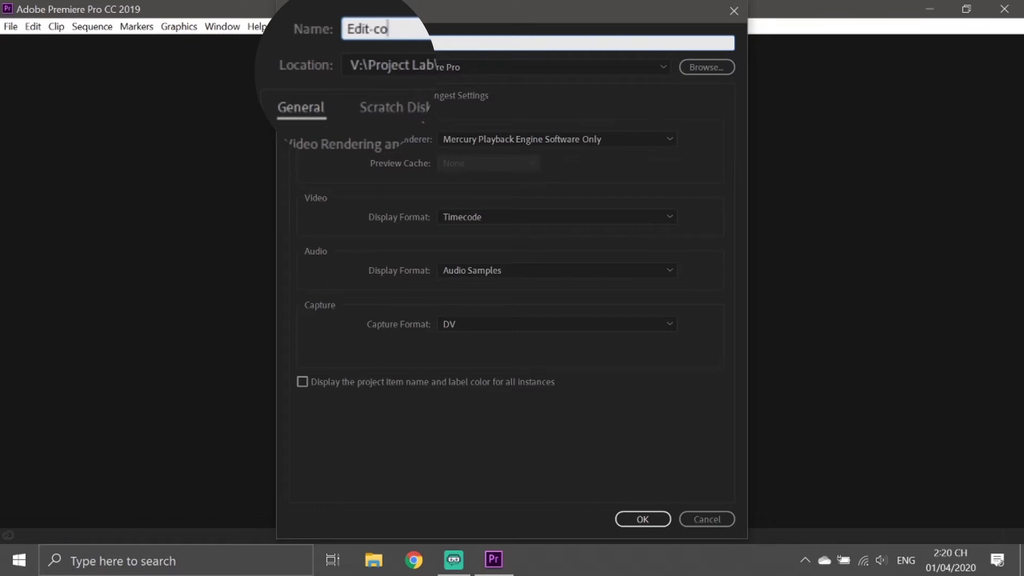
text(-ban)
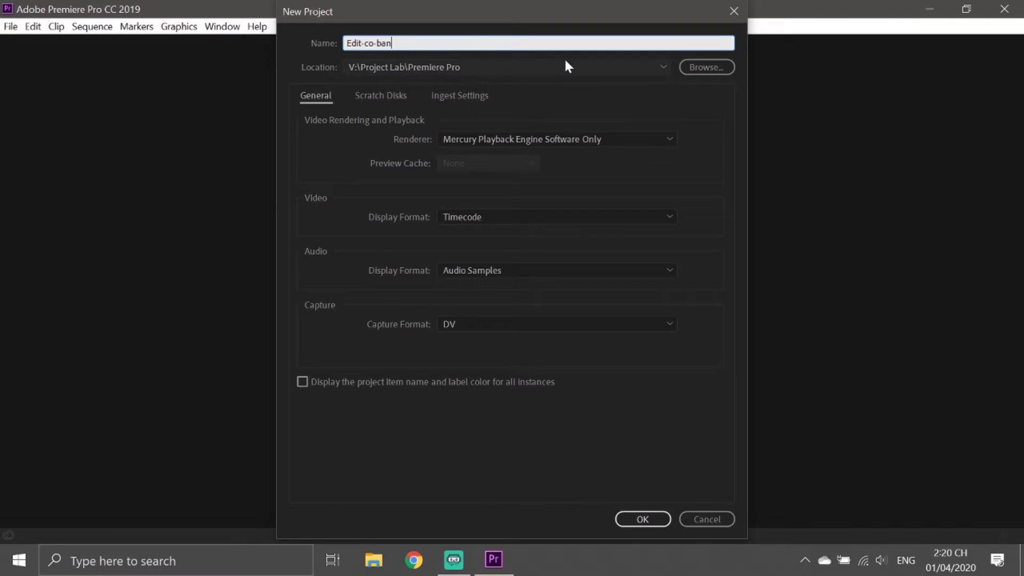
click(703, 68)
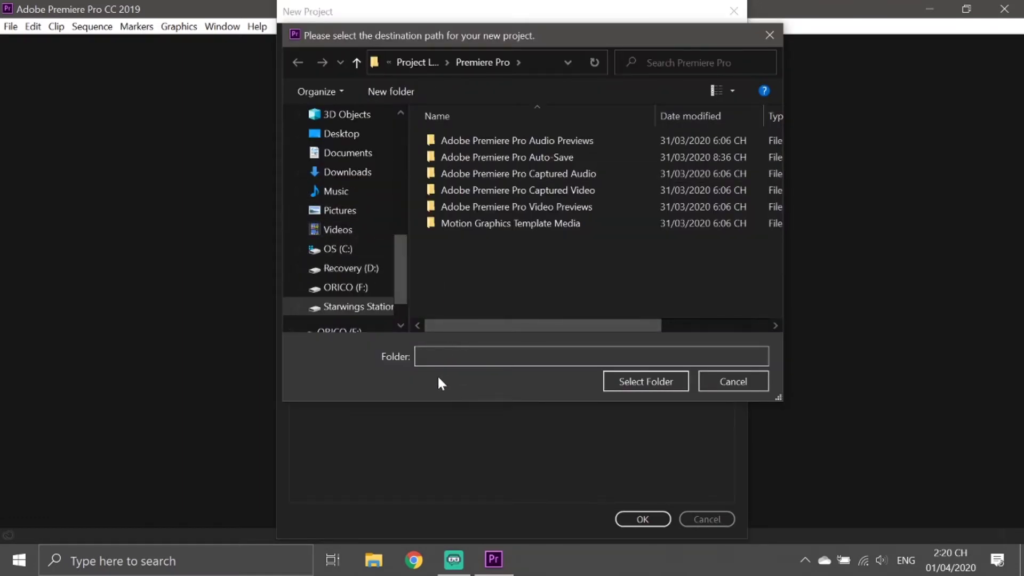
click(658, 383)
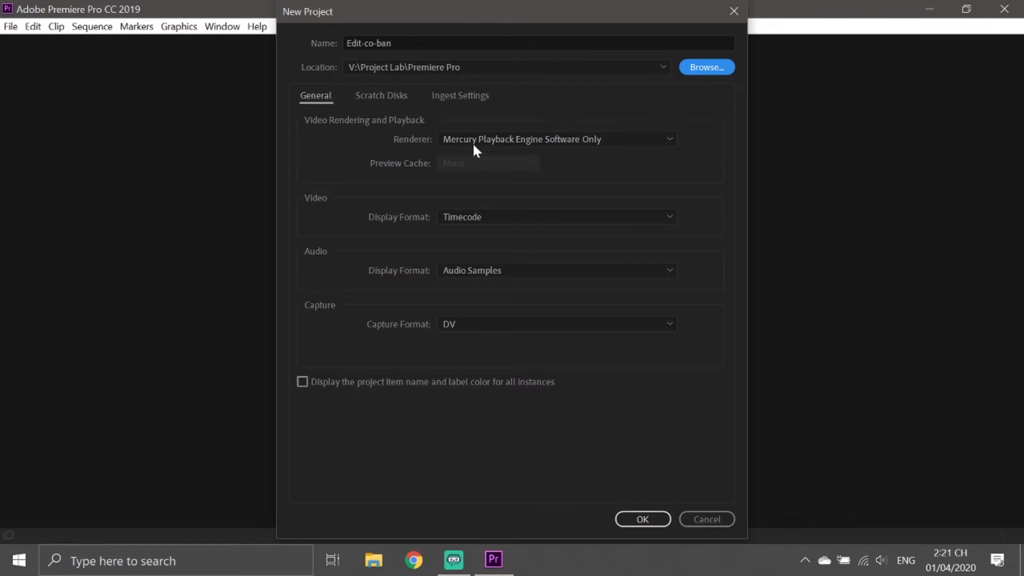
Keep the Software Only renderer and show the scratch disk locations, all Same as Project
click(565, 139)
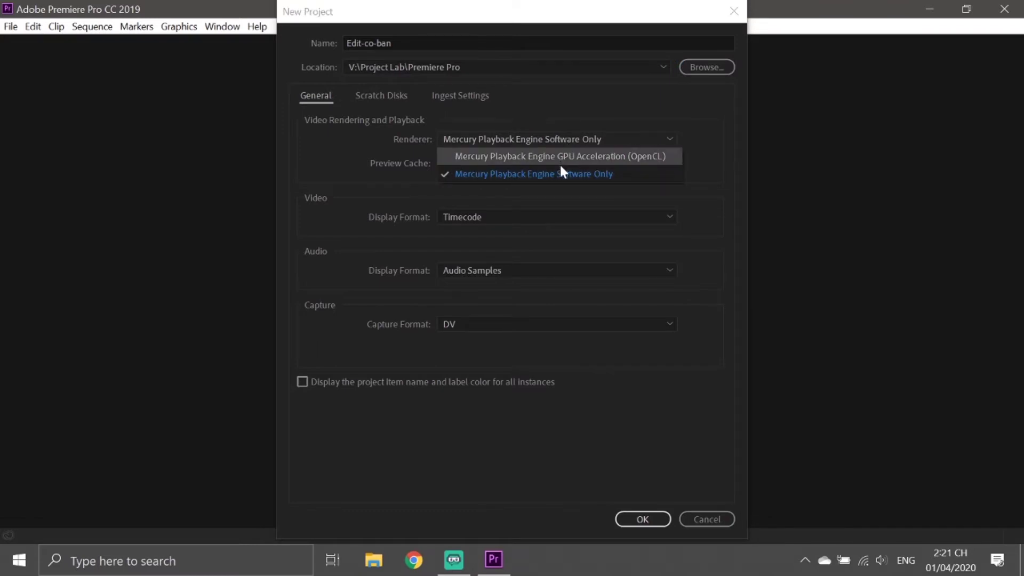
click(561, 175)
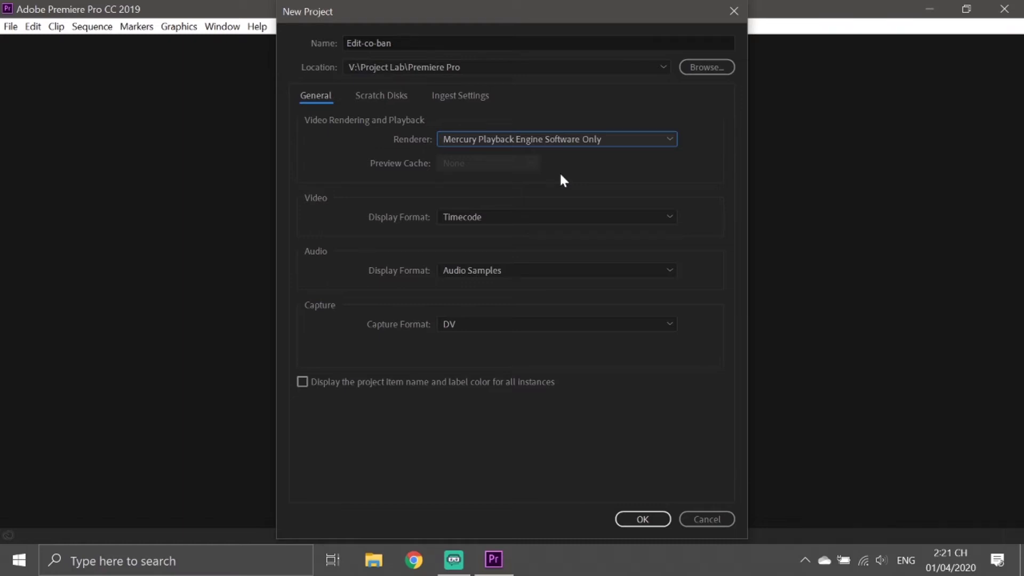
click(382, 98)
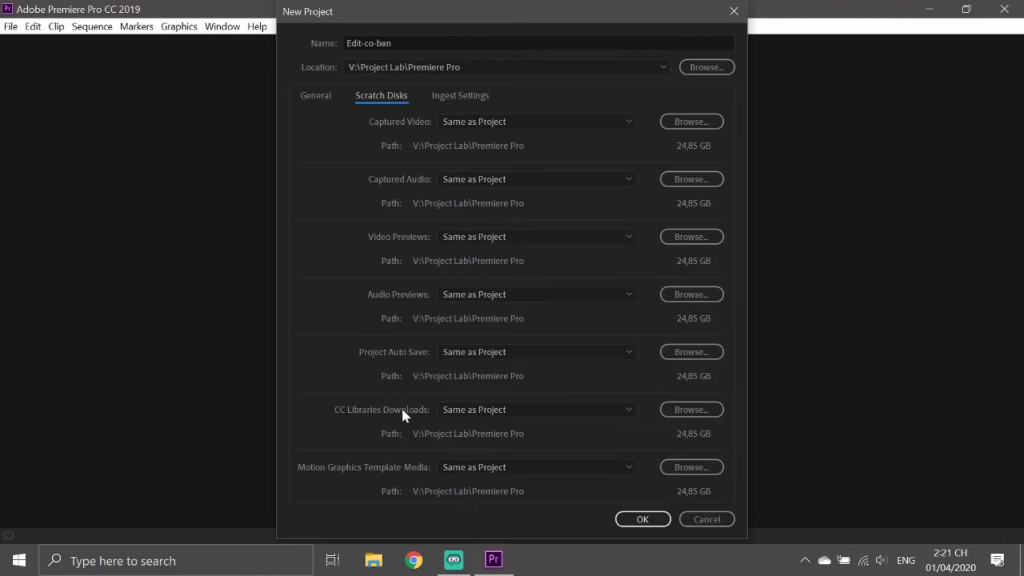
Review the General, Scratch Disks and Ingest settings, then create the Edit-co-ban project
scroll(446, 345, down, 1)
click(315, 95)
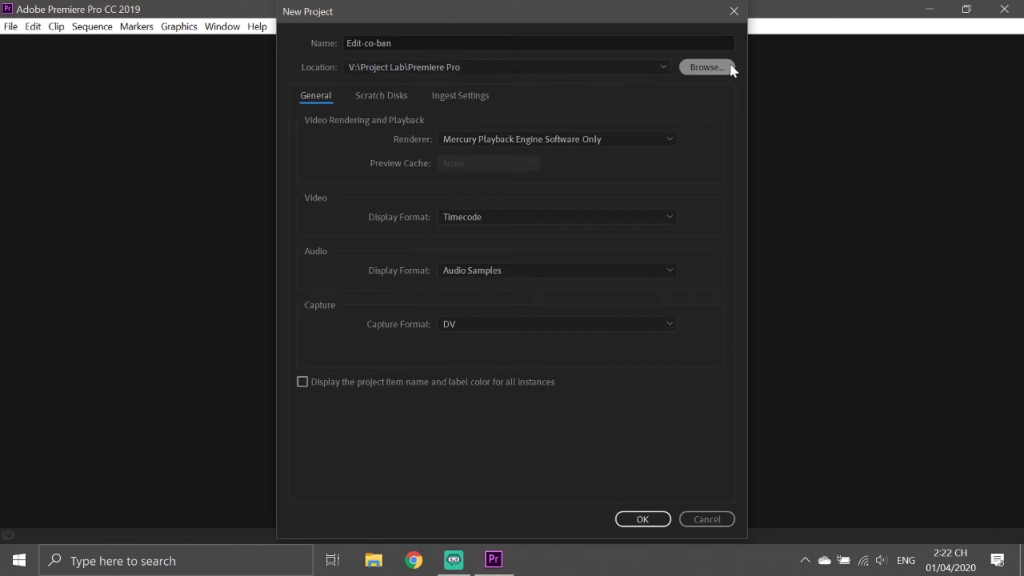
click(368, 95)
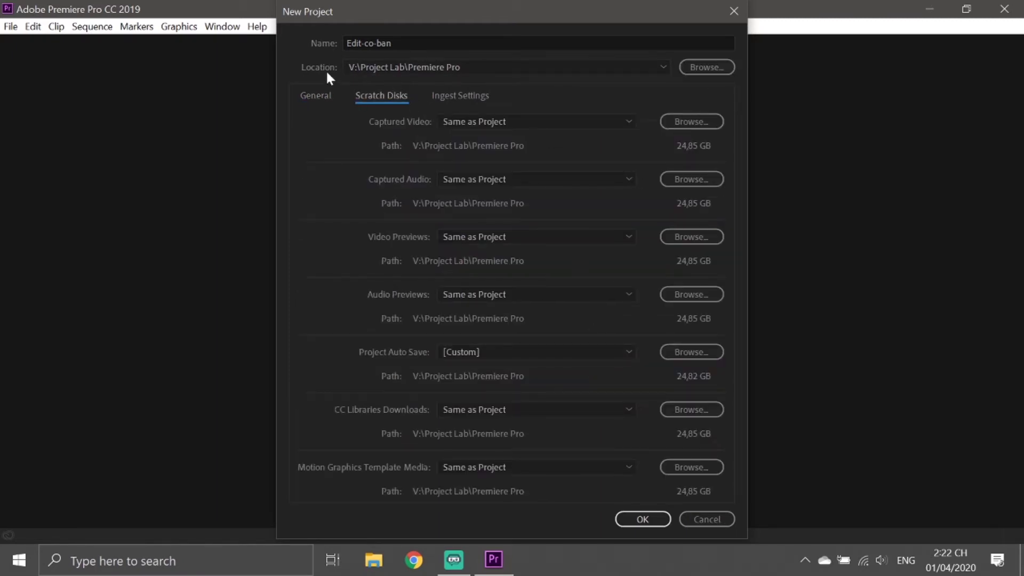
click(448, 102)
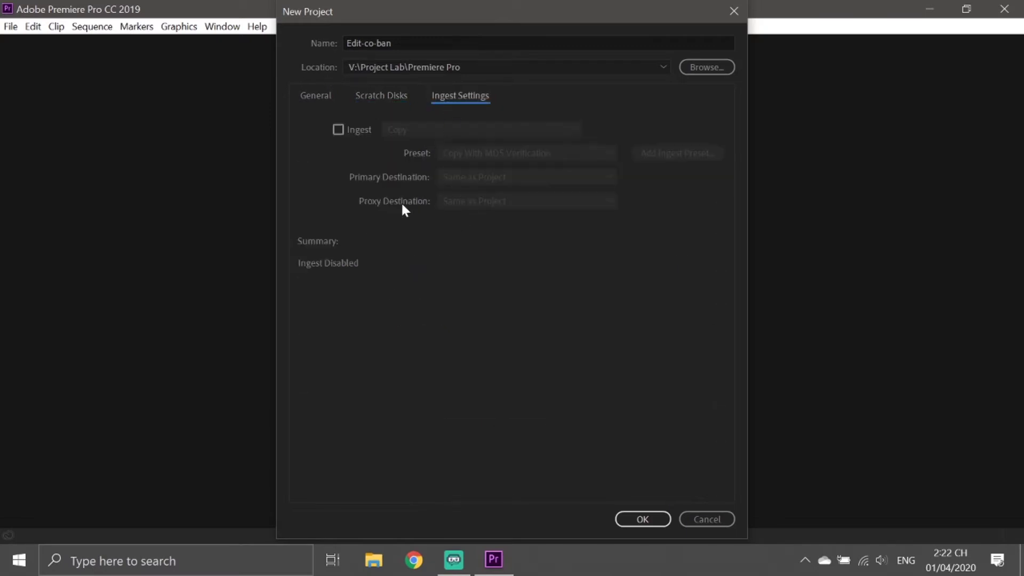
click(309, 97)
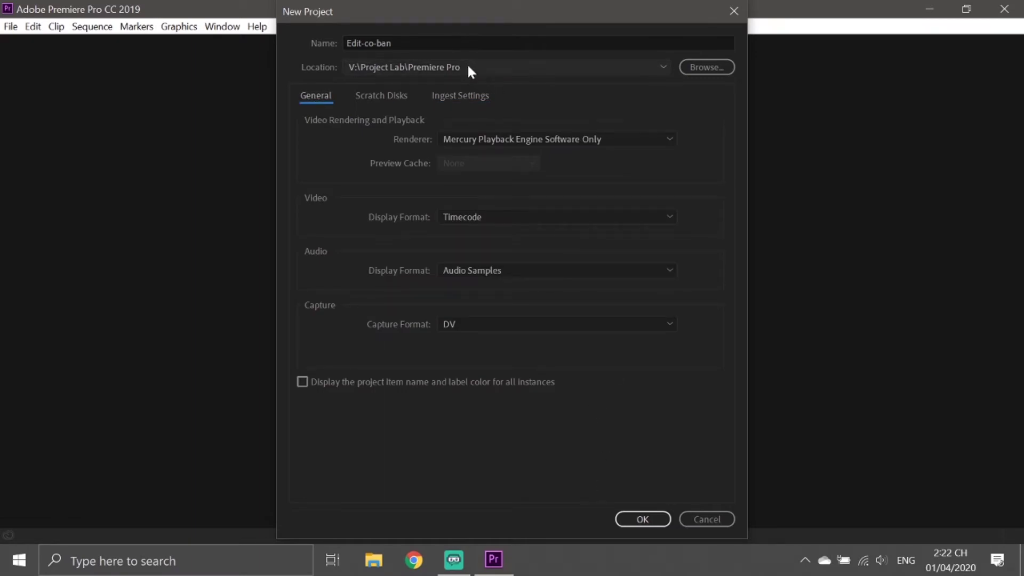
click(646, 520)
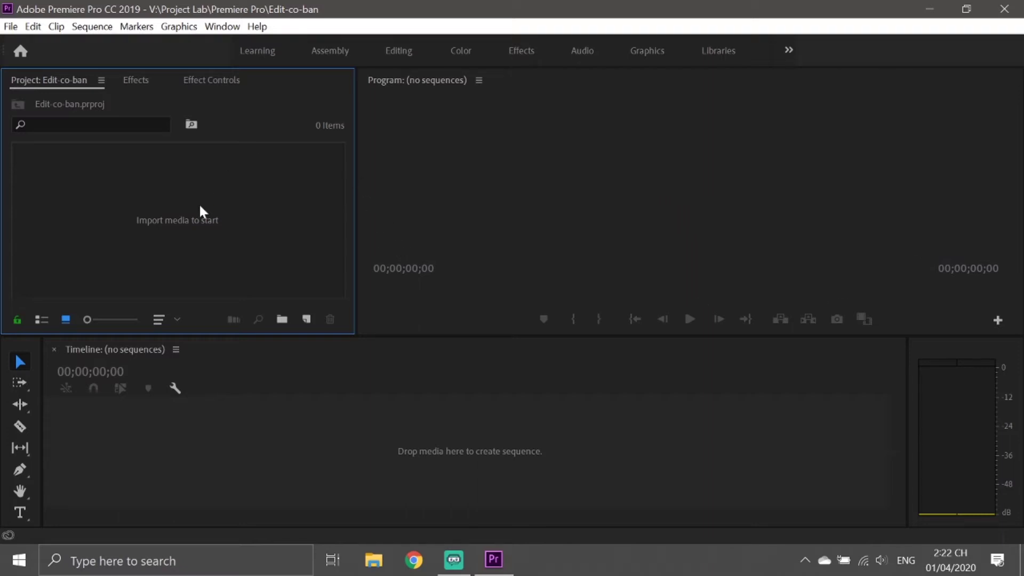
Compare the Learning and Assembly workspaces, settling on Assembly with the Project bin showing
click(269, 54)
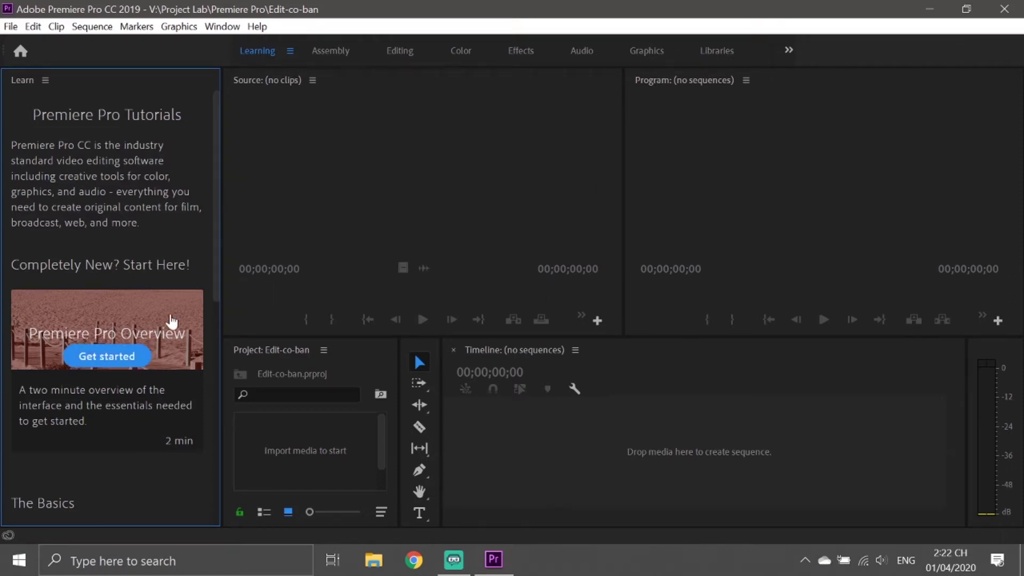
click(341, 50)
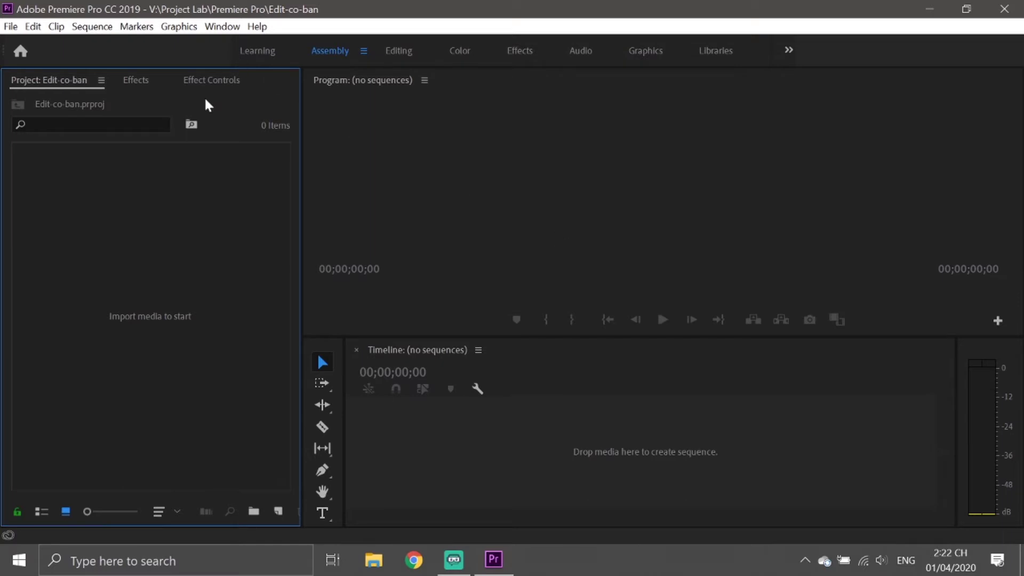
click(258, 52)
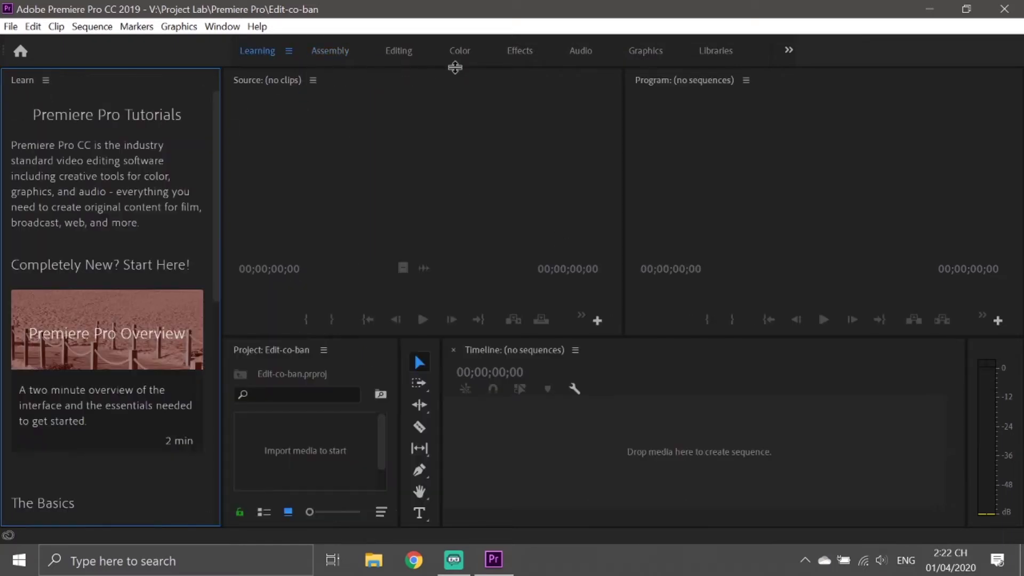
click(46, 80)
click(330, 59)
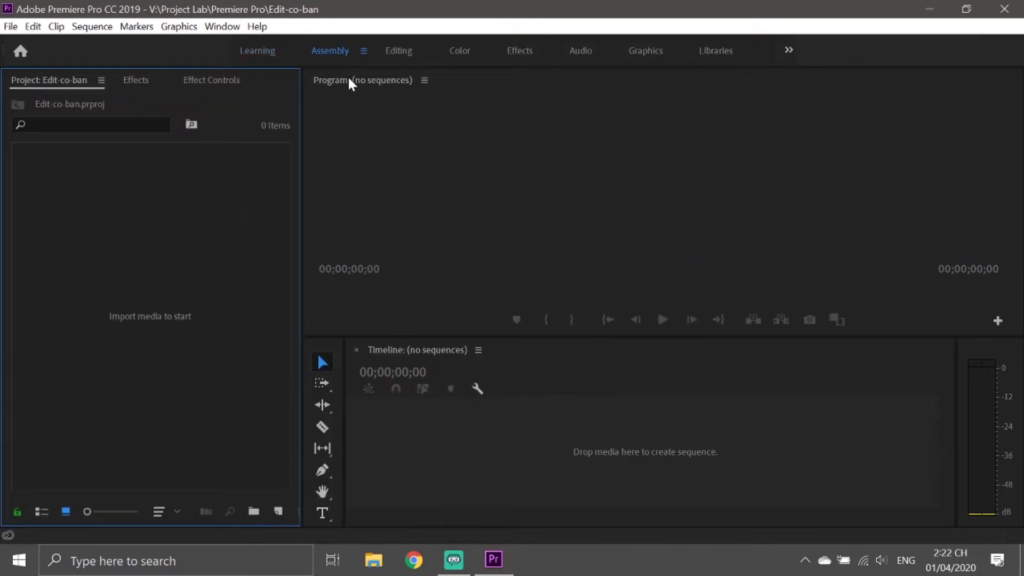
click(208, 83)
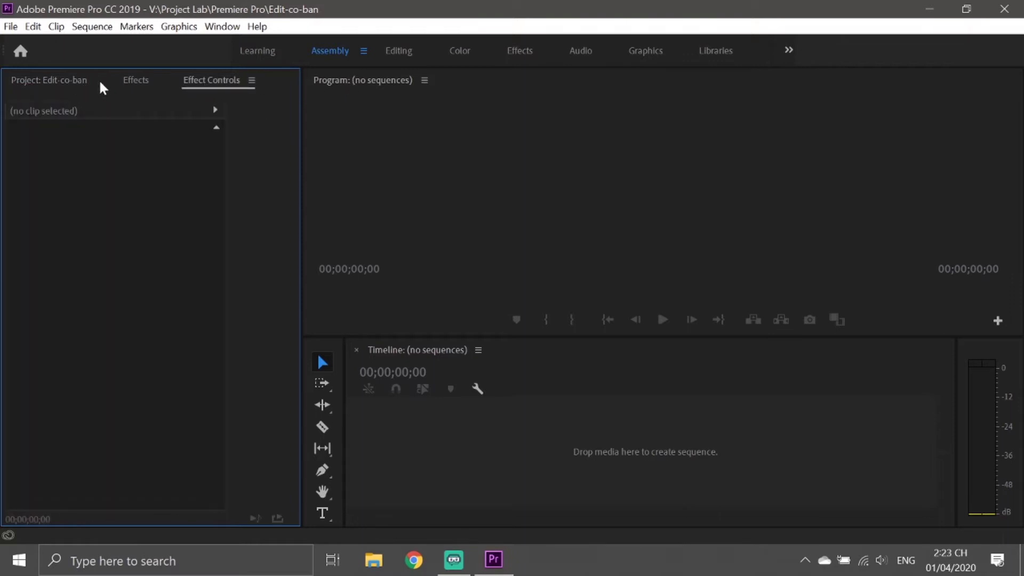
click(100, 83)
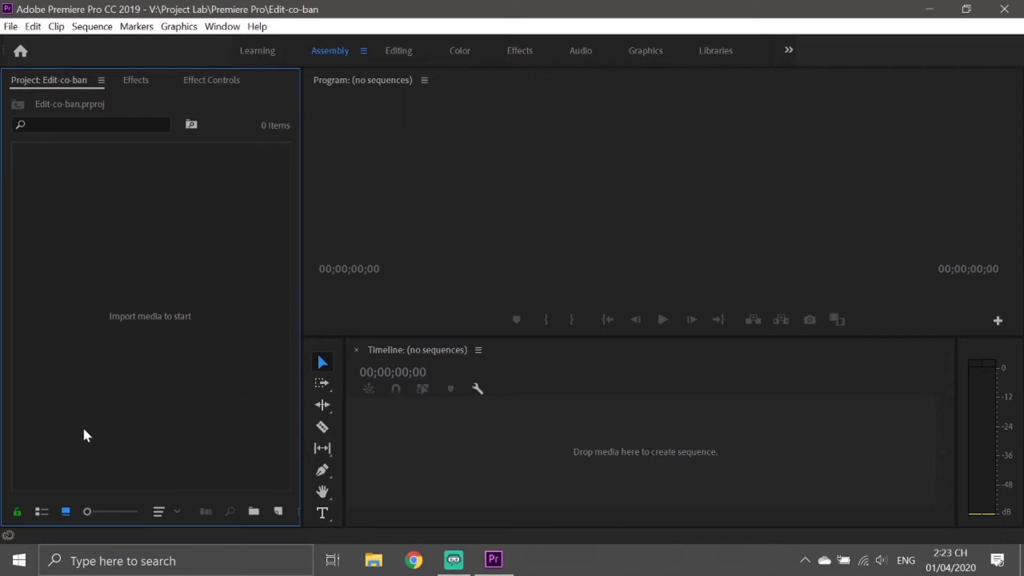
click(137, 82)
click(11, 202)
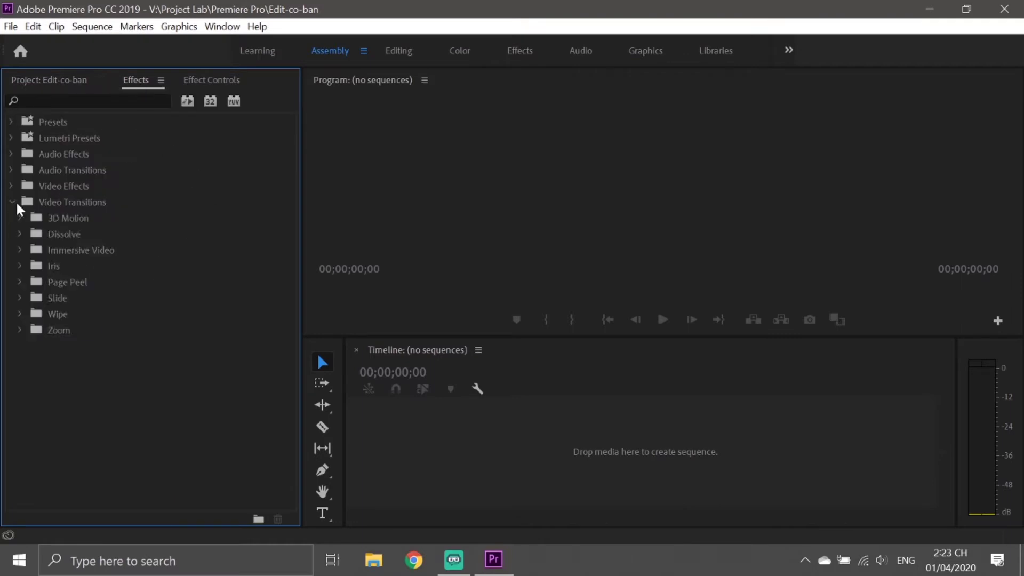
click(14, 187)
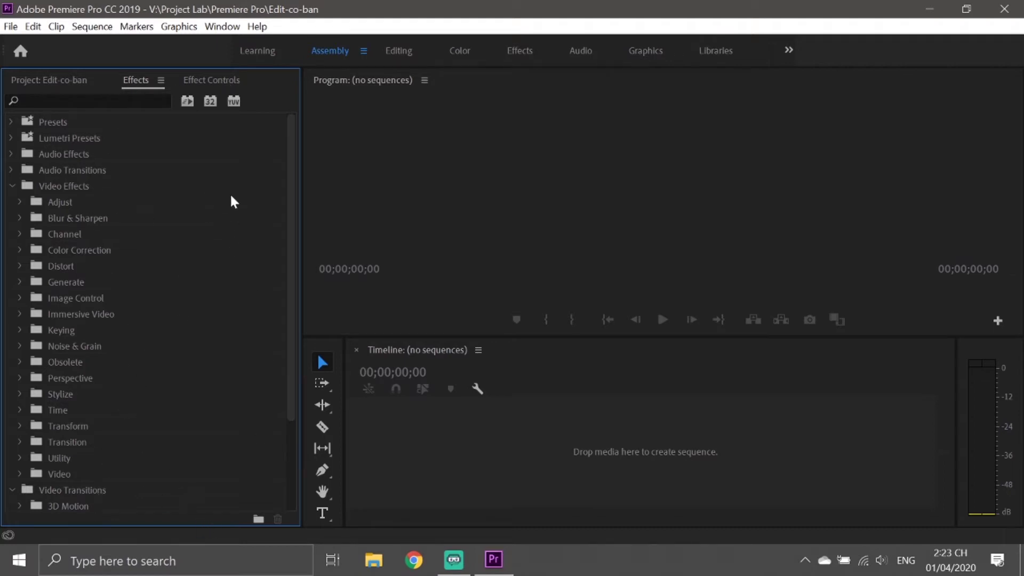
click(212, 80)
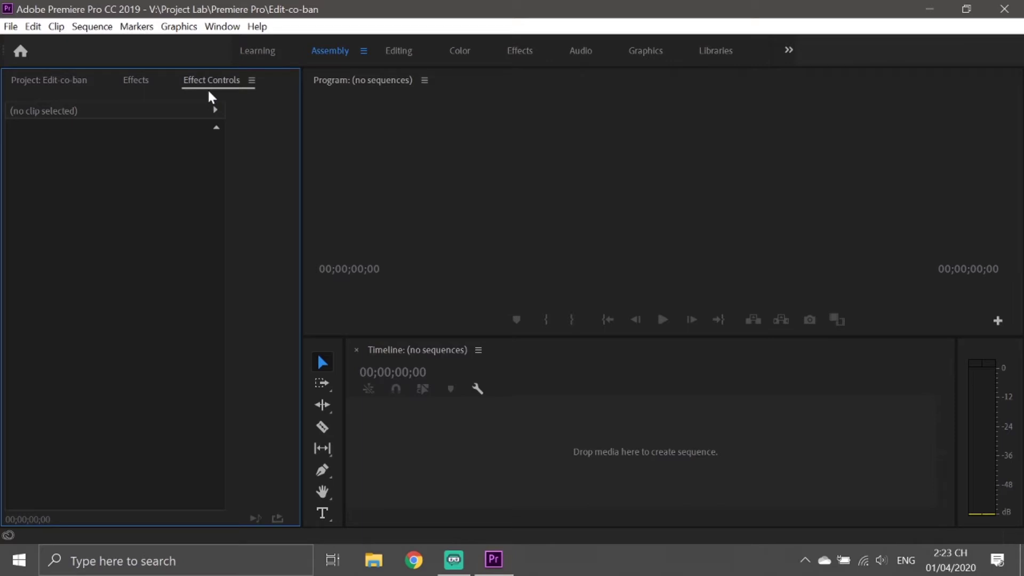
click(73, 85)
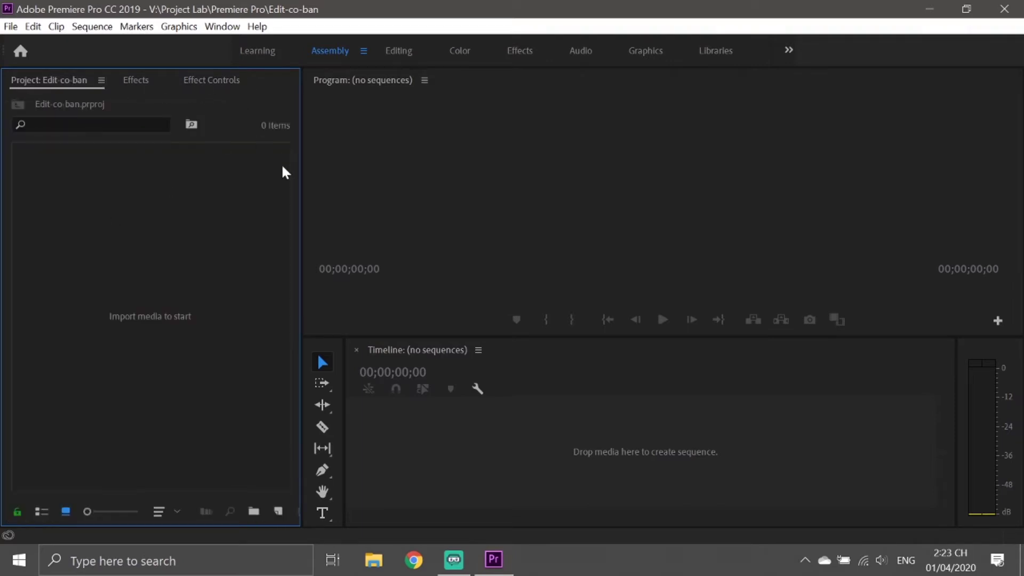
click(430, 104)
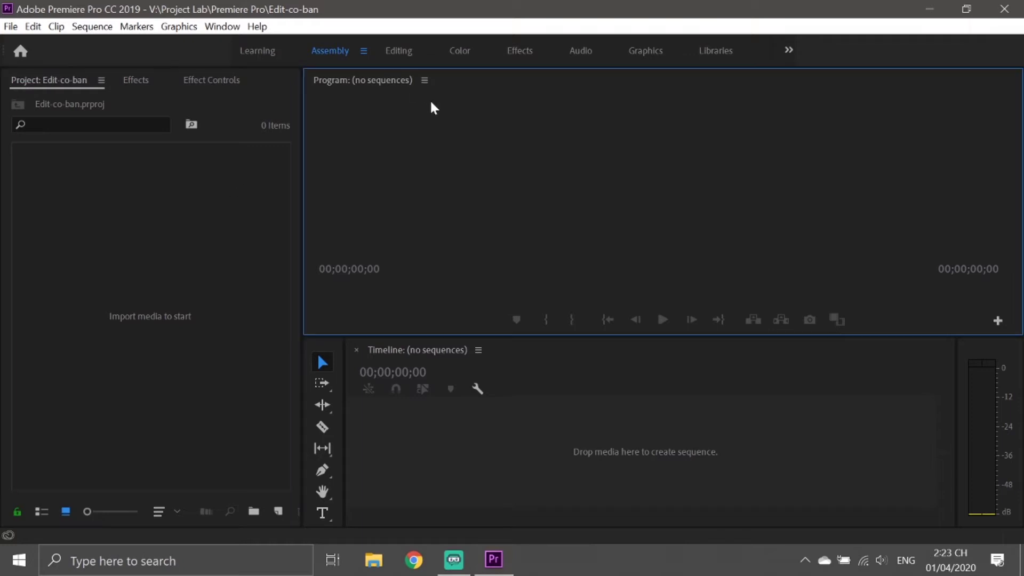
click(232, 267)
click(550, 463)
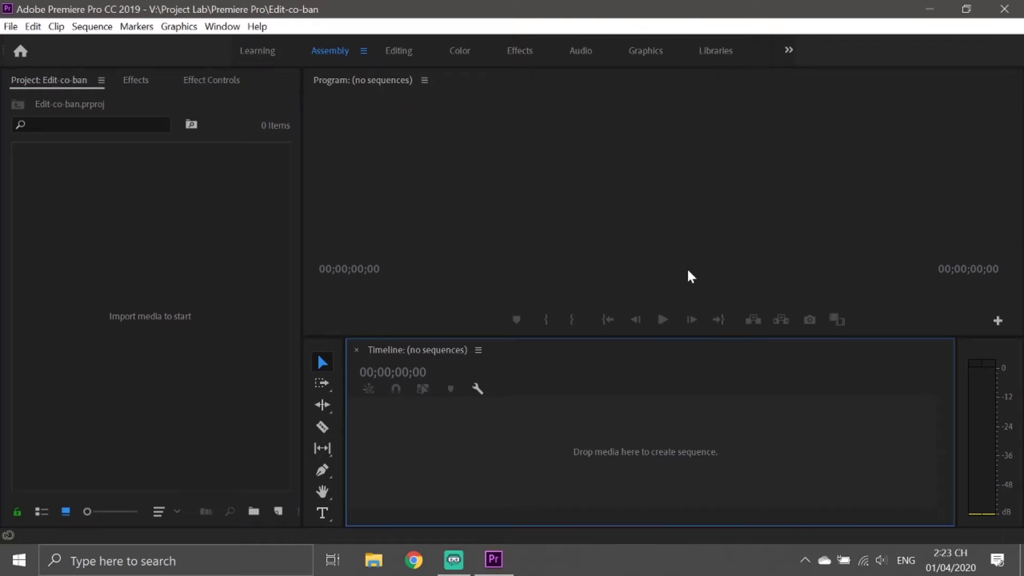
click(455, 166)
click(221, 257)
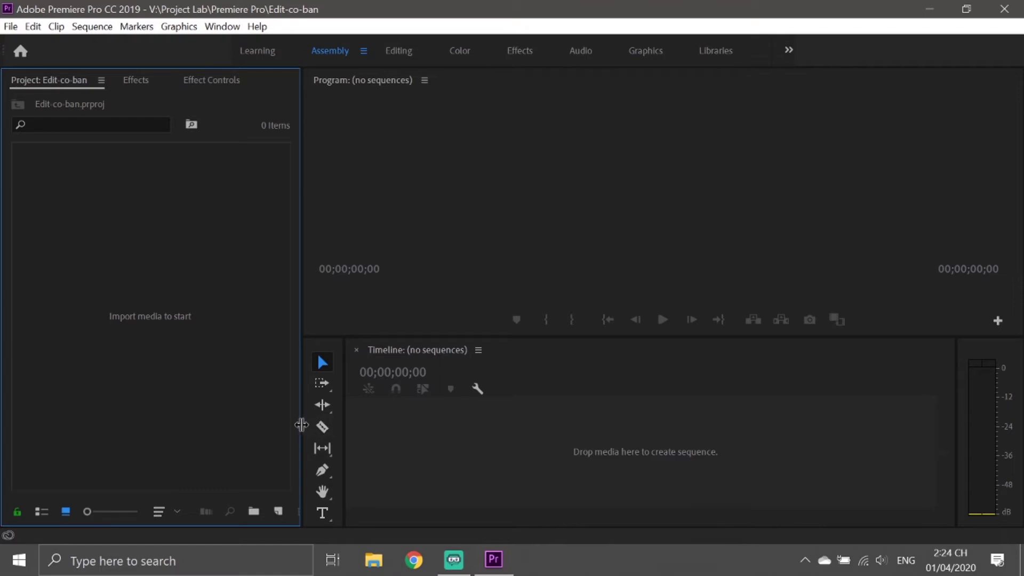
Dock the Effects panel below the left-hand panels, then return to the Project contents
mouse_move(302, 427)
mouse_down()
mouse_move(159, 430)
mouse_move(304, 426)
mouse_up()
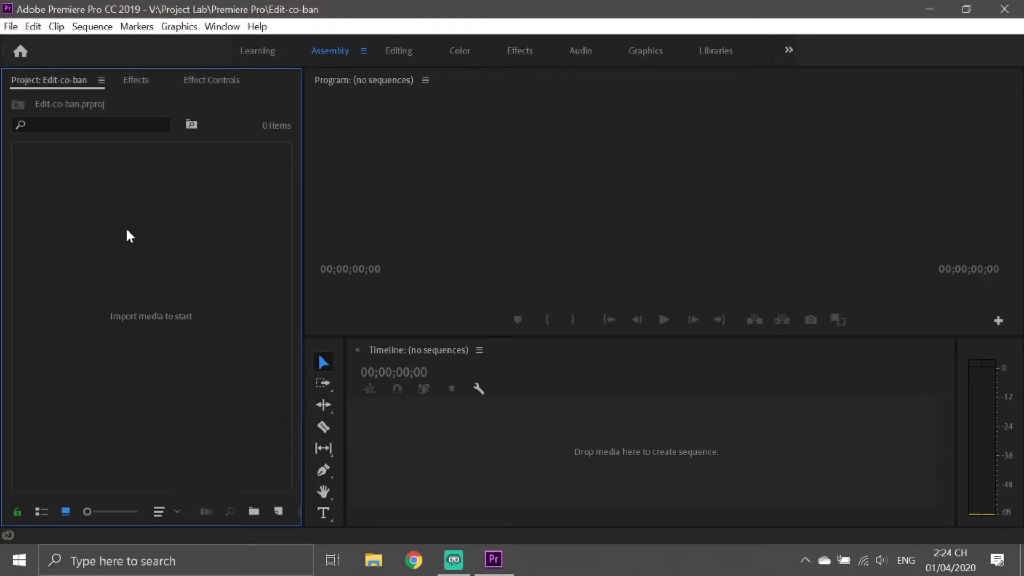
click(447, 229)
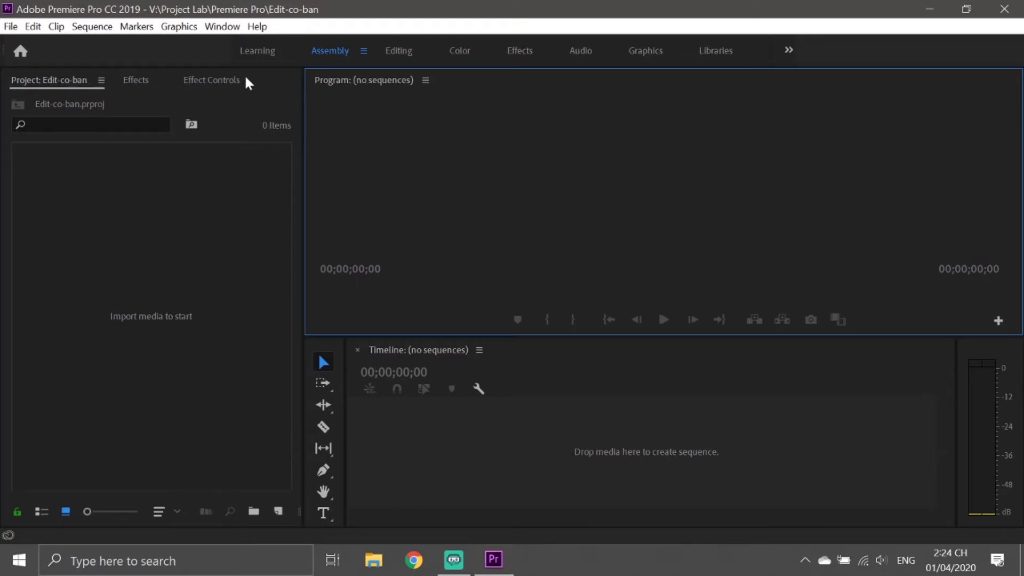
mouse_move(131, 91)
mouse_down()
mouse_move(315, 331)
mouse_move(191, 521)
mouse_up()
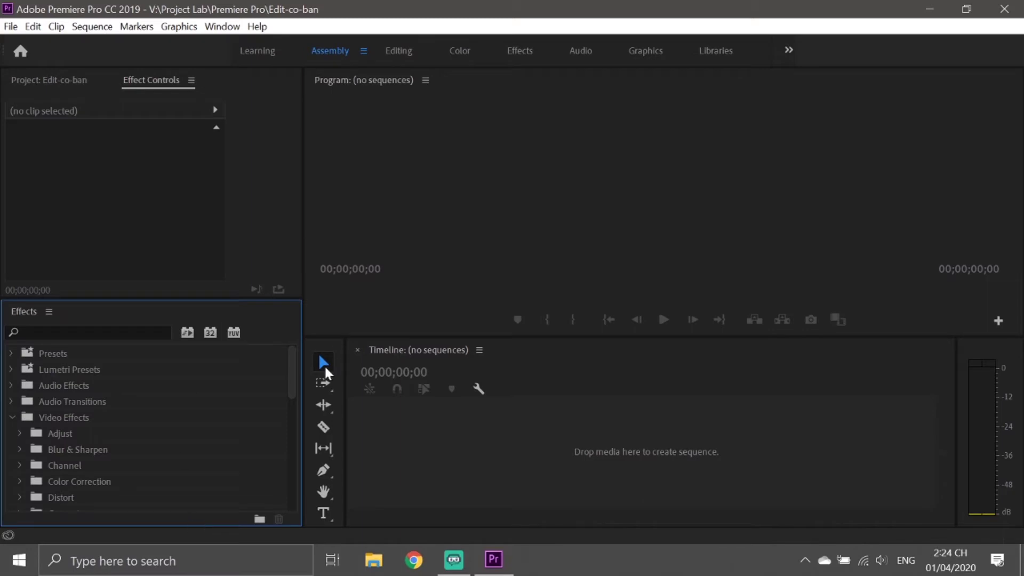
click(214, 464)
click(531, 477)
click(181, 193)
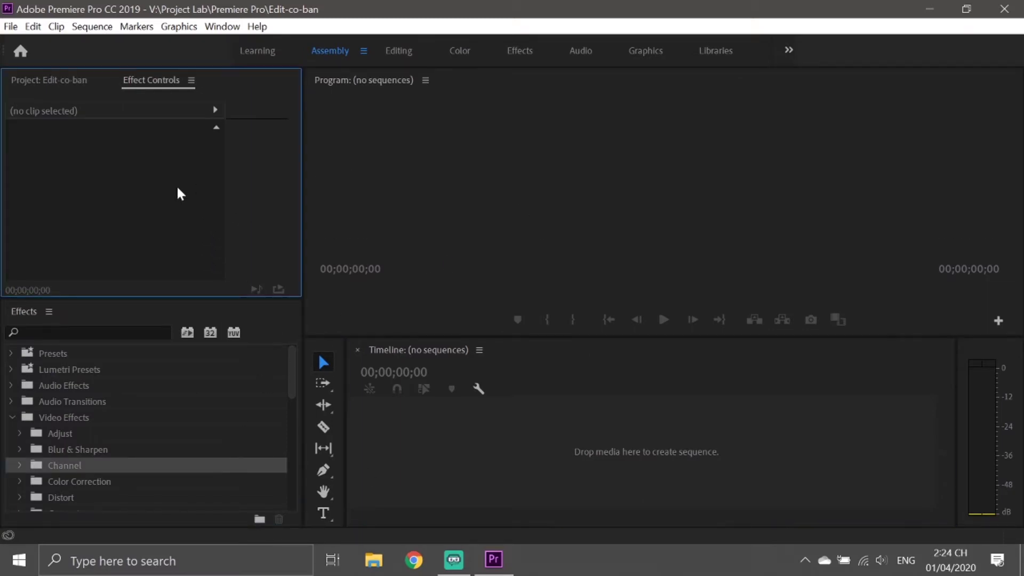
click(64, 80)
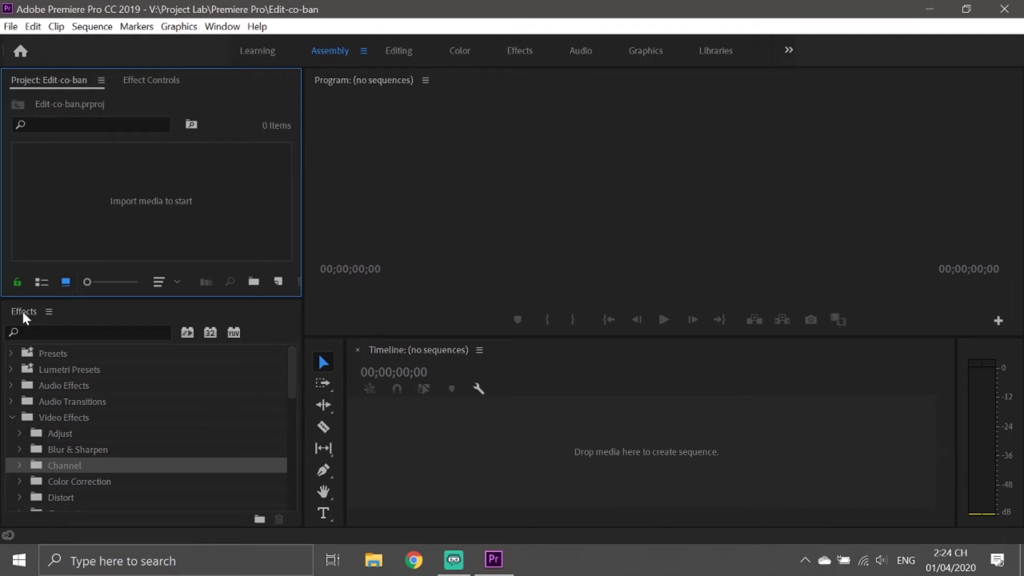
Move Effects back beside Project and dock Effect Controls below it
drag(24, 318, 32, 293)
mouse_move(47, 194)
mouse_down()
mouse_move(290, 176)
mouse_move(143, 119)
mouse_up()
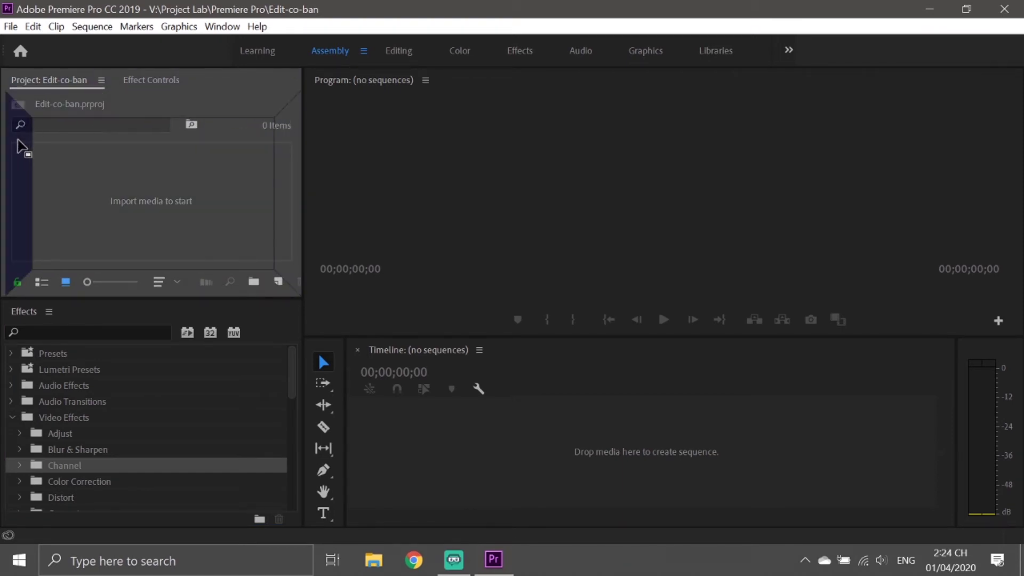
mouse_move(143, 119)
mouse_down()
mouse_move(134, 273)
mouse_move(216, 91)
mouse_up()
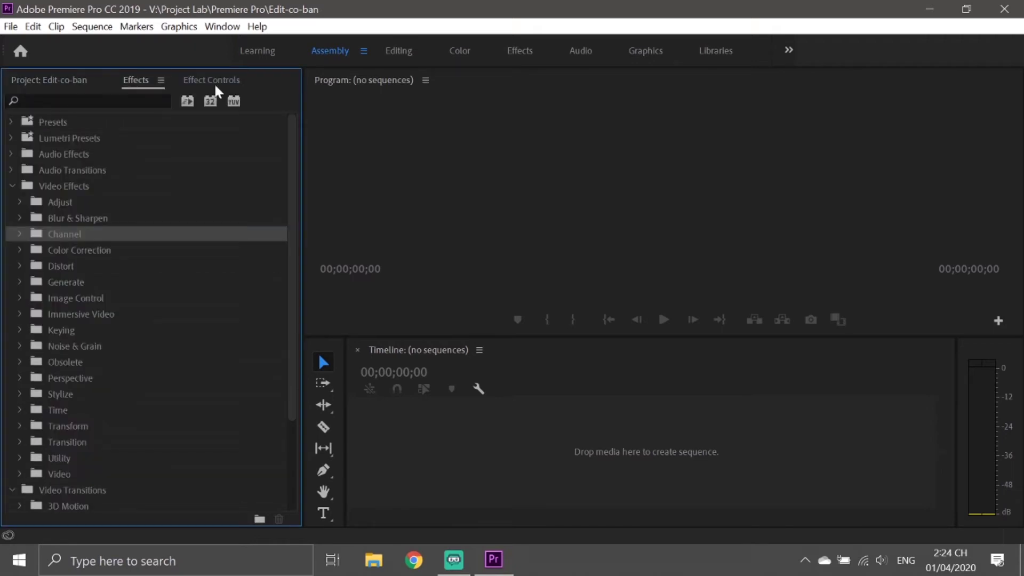
click(75, 82)
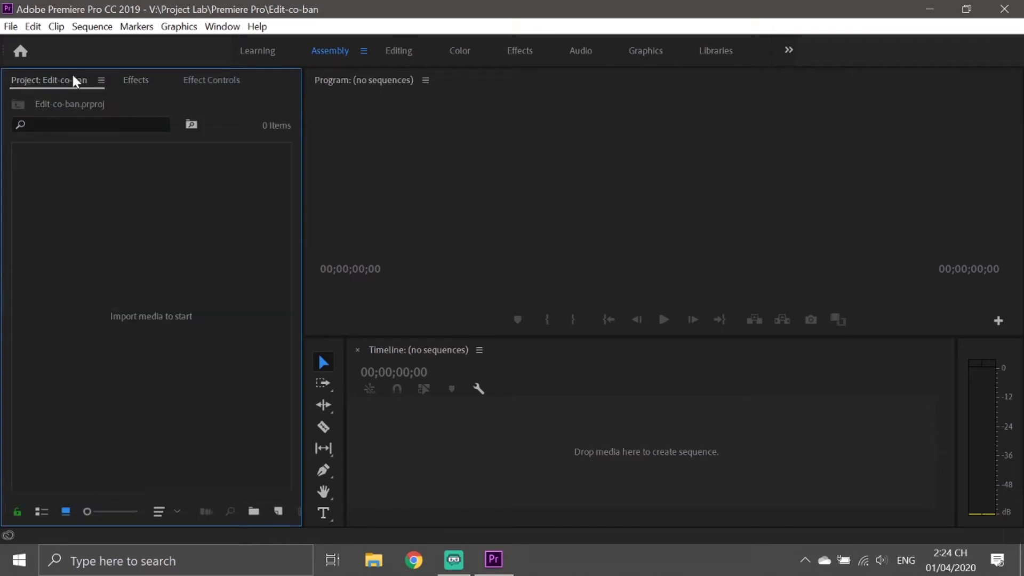
click(195, 85)
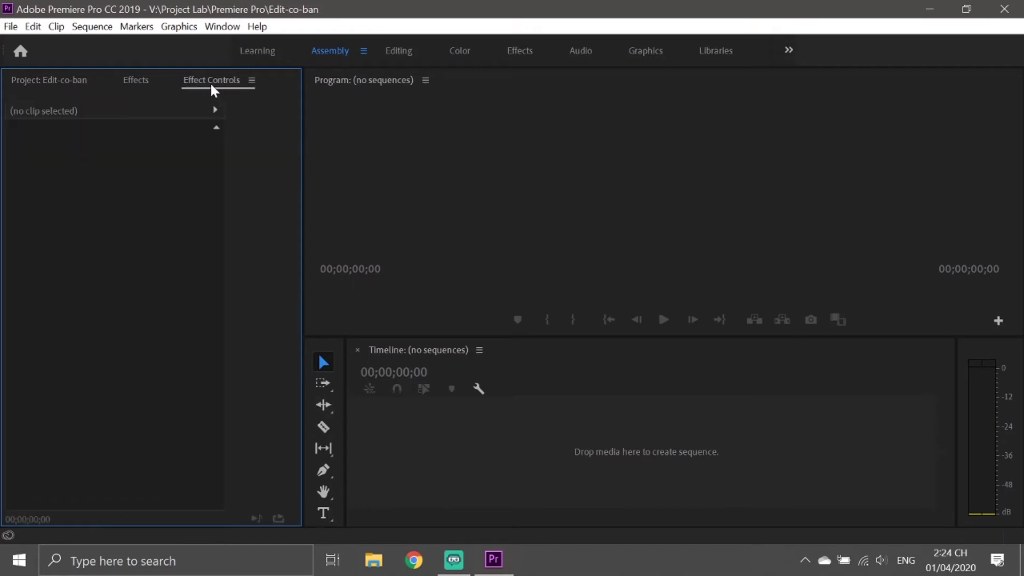
drag(213, 91, 121, 513)
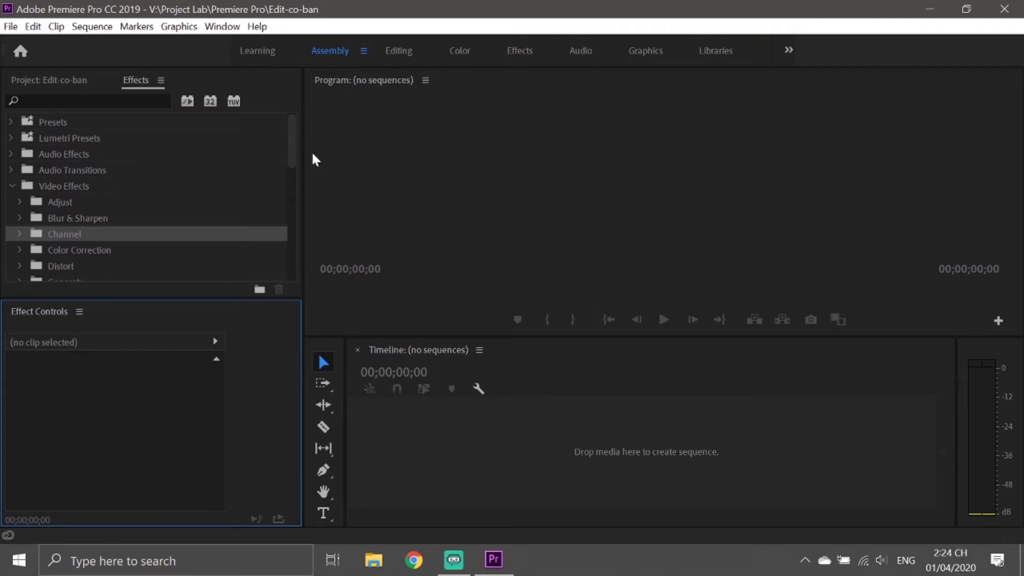
Resize the left panel column and widen the timeline
mouse_move(302, 141)
mouse_down()
mouse_move(429, 146)
mouse_move(287, 146)
mouse_up()
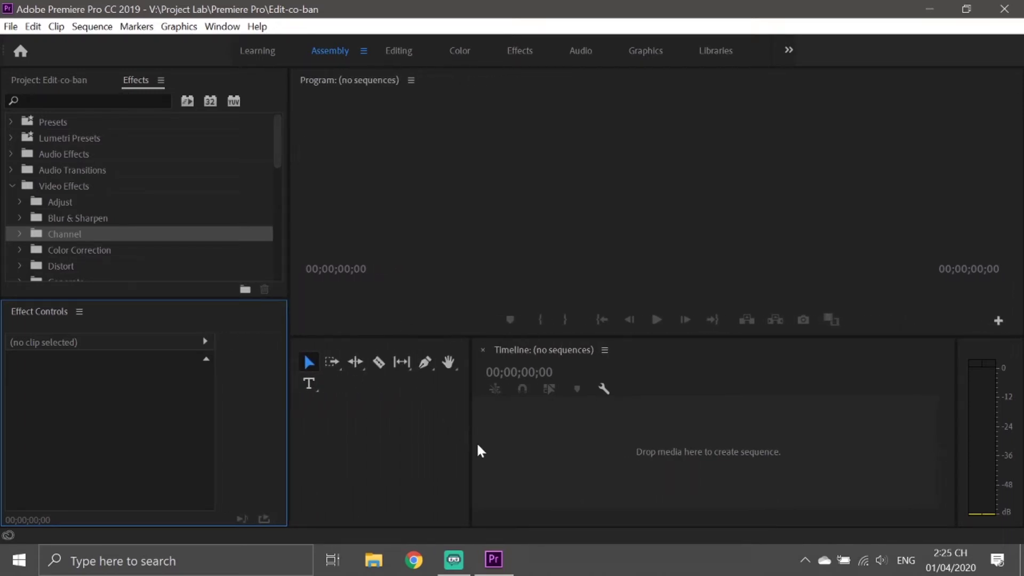
drag(471, 441, 329, 448)
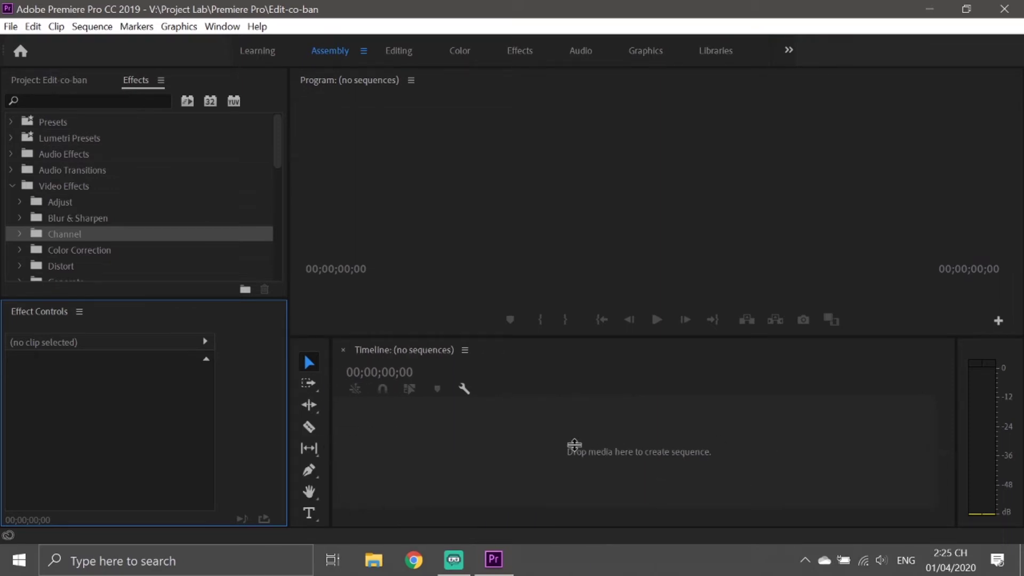
click(421, 354)
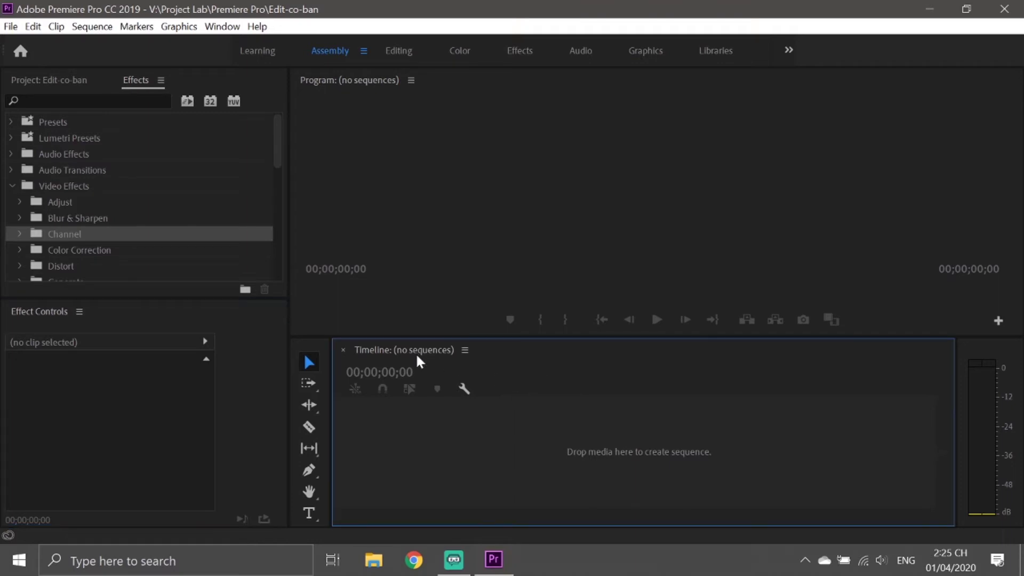
Add the Captions panel from the Window menu and dock it in the lower-left group
click(47, 327)
click(222, 27)
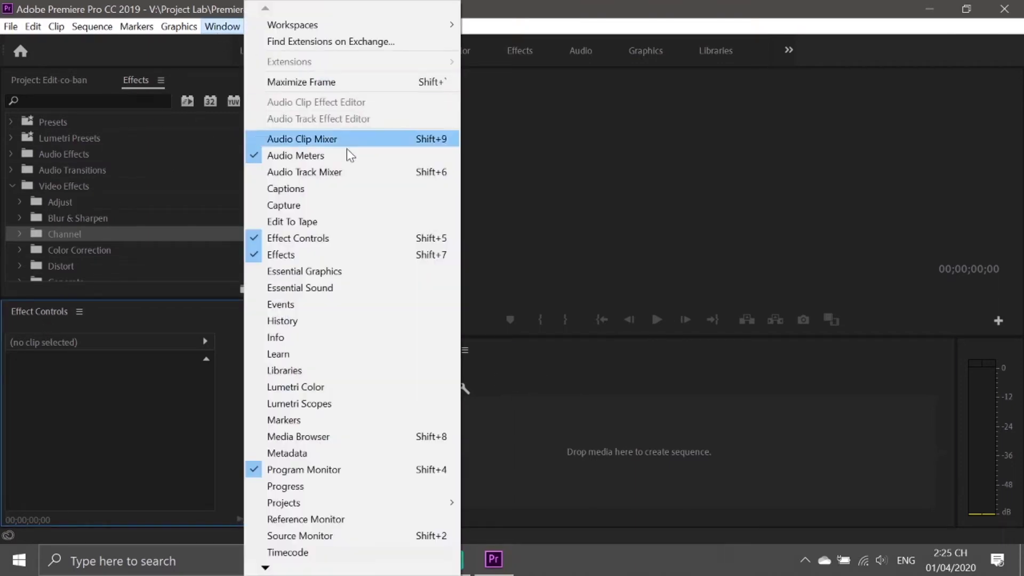
click(338, 190)
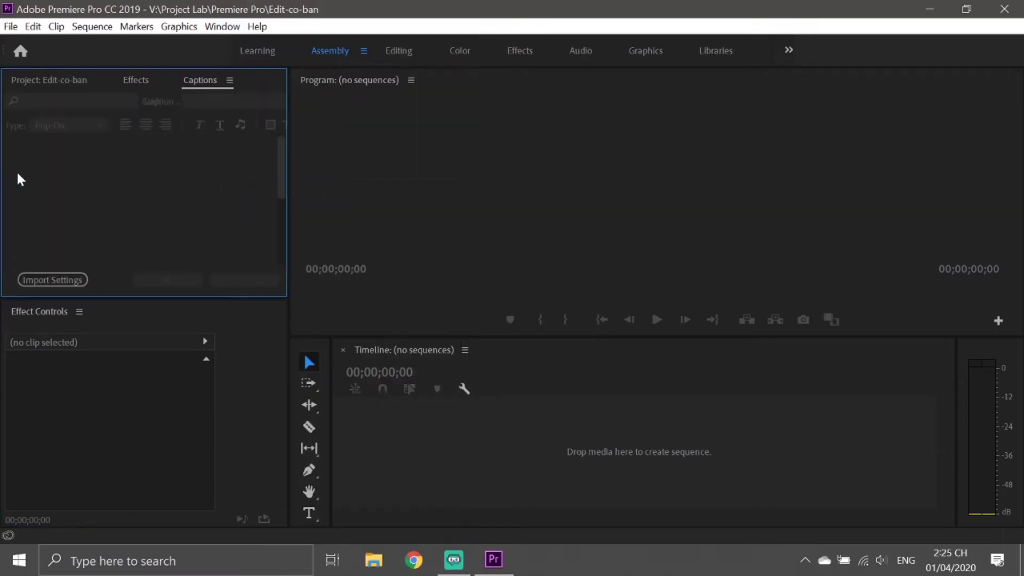
drag(207, 78, 145, 313)
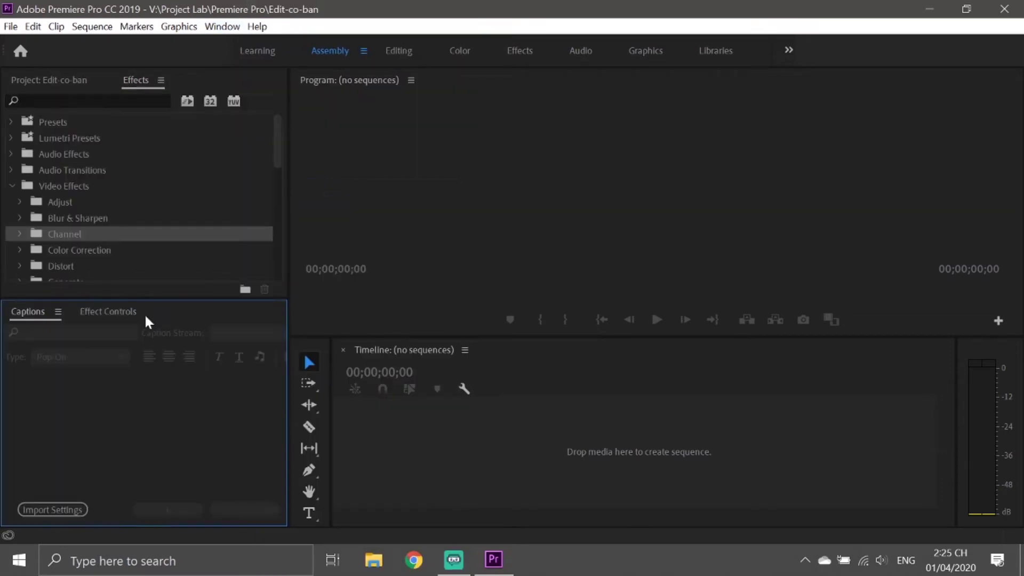
click(108, 312)
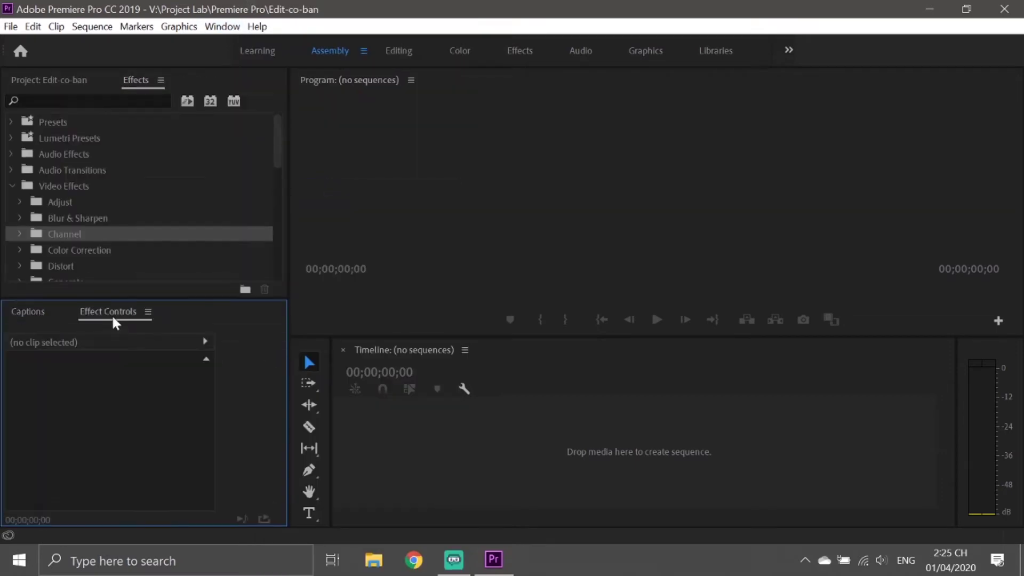
click(44, 319)
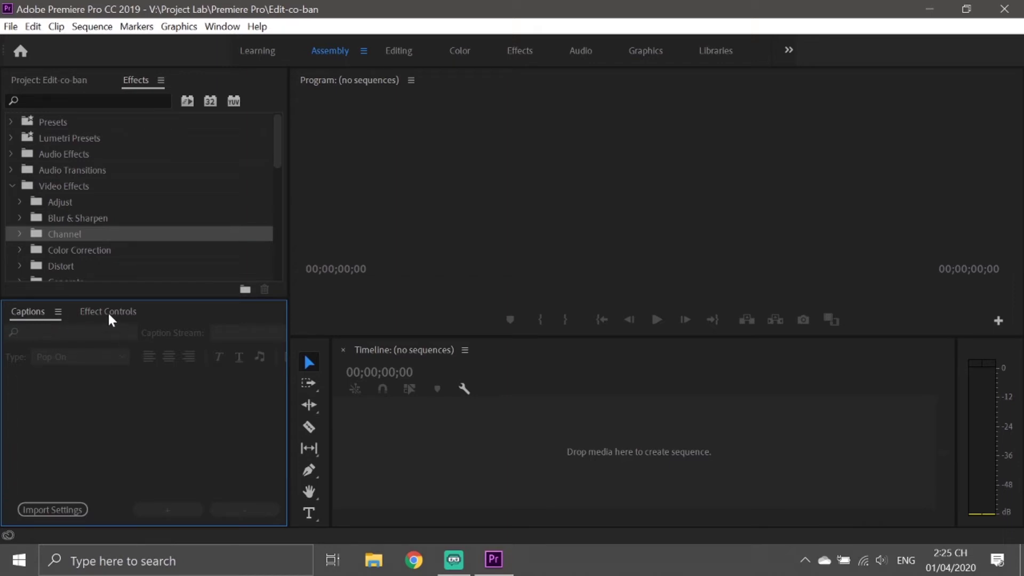
click(108, 311)
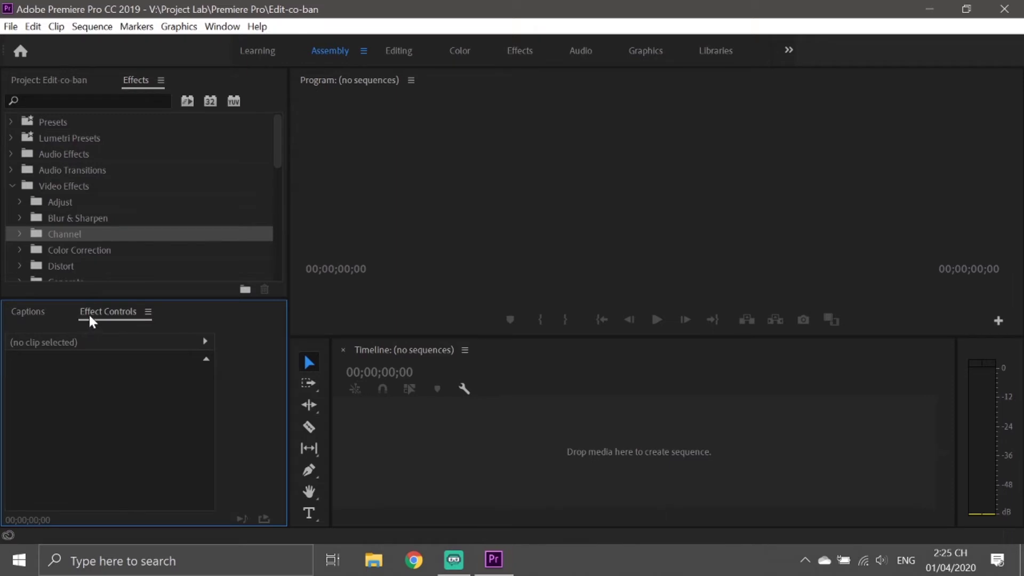
Move Effect Controls into the top group after Effects and reposition the Captions panel
drag(88, 313, 197, 80)
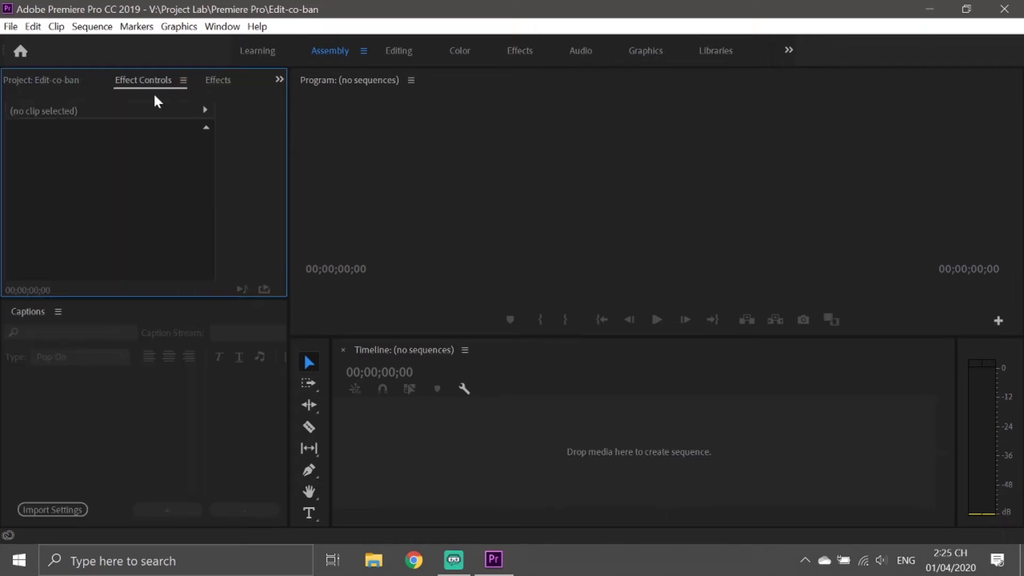
click(210, 83)
drag(156, 83, 220, 85)
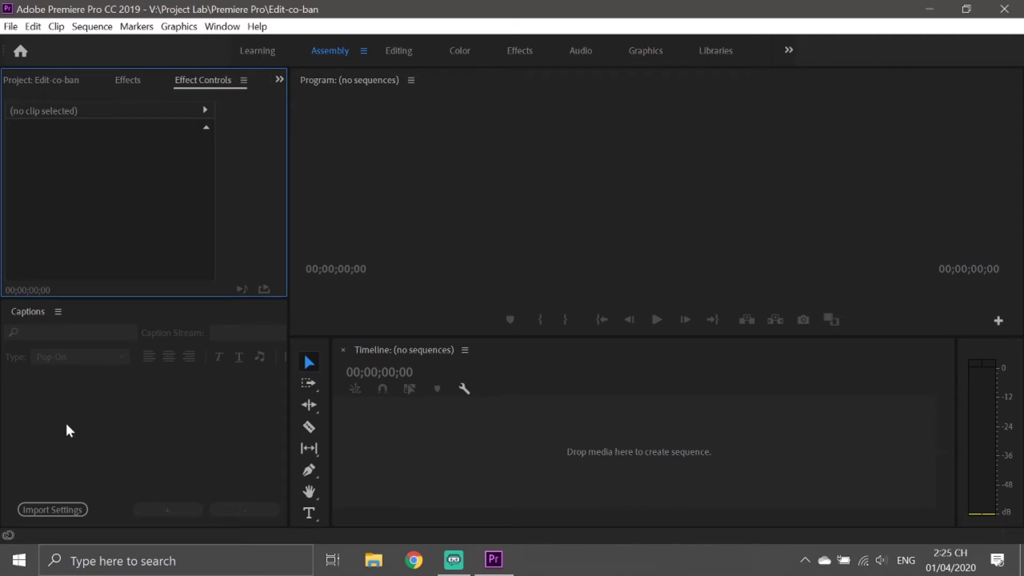
drag(120, 312, 109, 319)
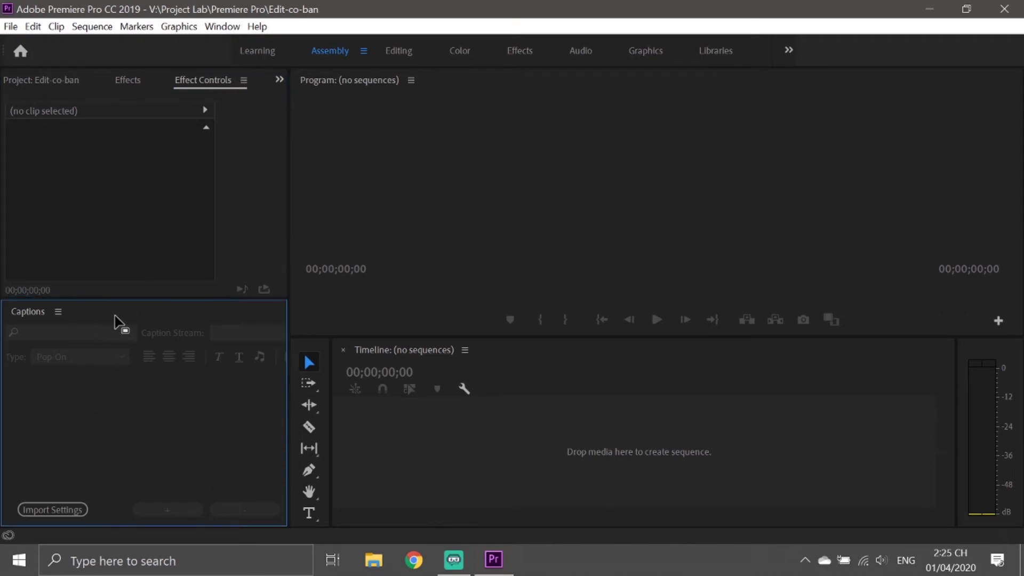
drag(109, 320, 165, 311)
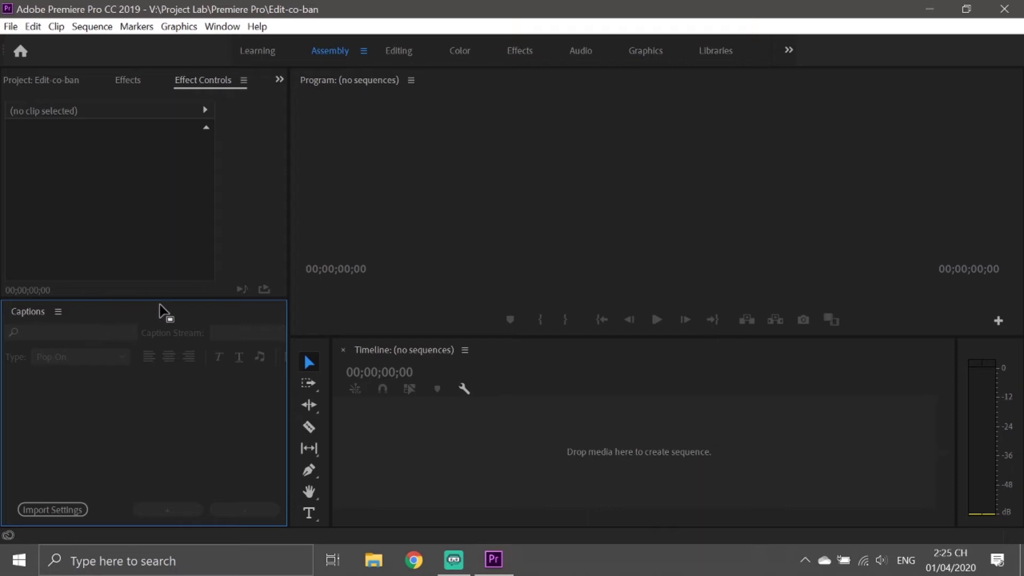
click(789, 49)
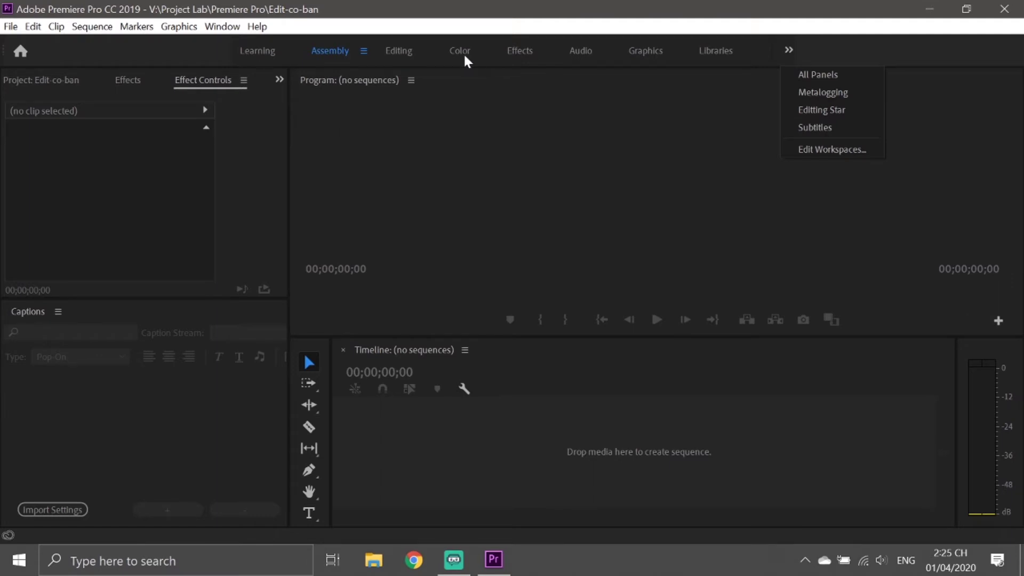
Switch to the Editting Star workspace and show the Project: Edit-co-ban panel with its new-item list
click(862, 110)
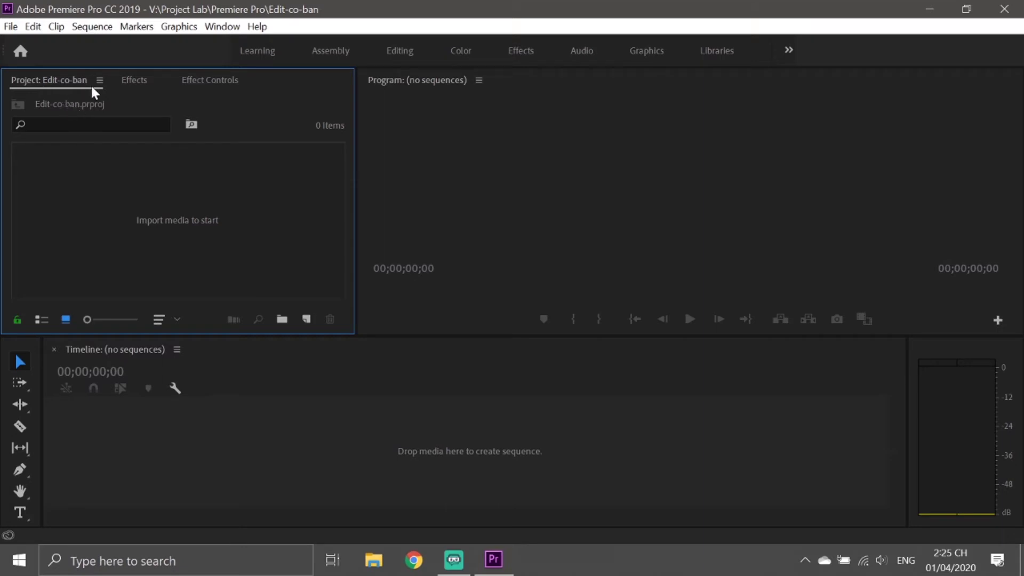
click(131, 81)
click(205, 81)
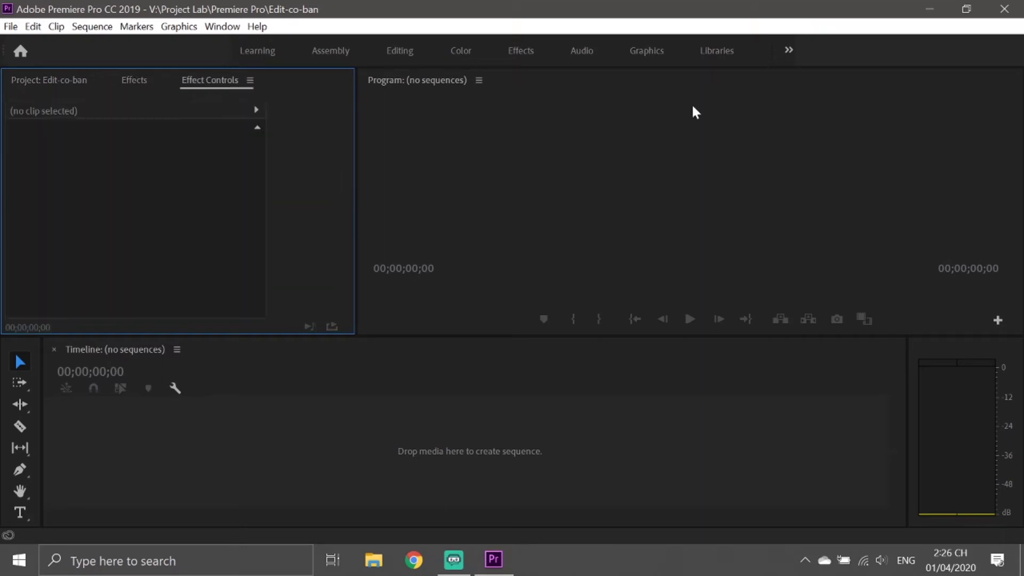
click(433, 84)
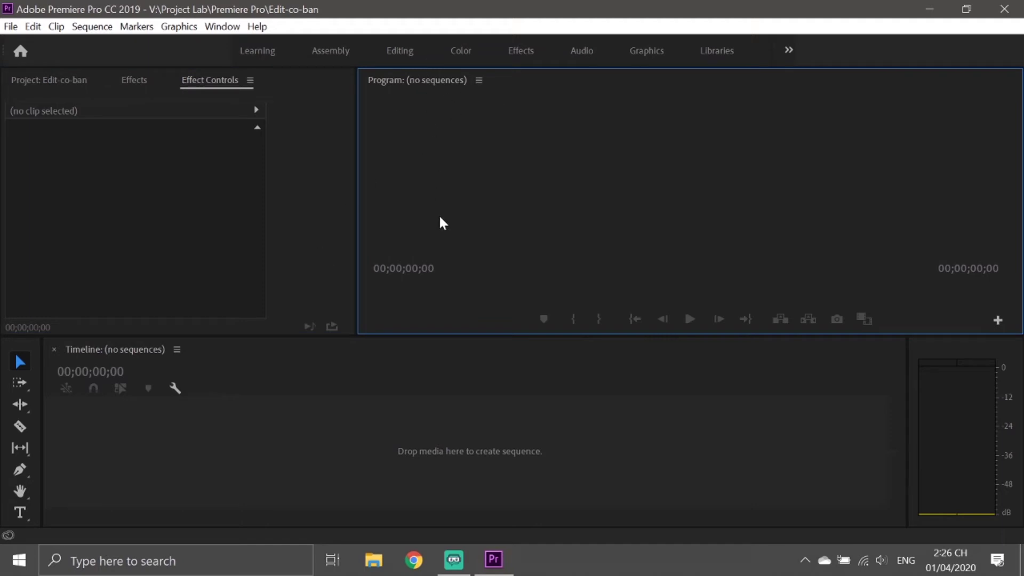
click(87, 351)
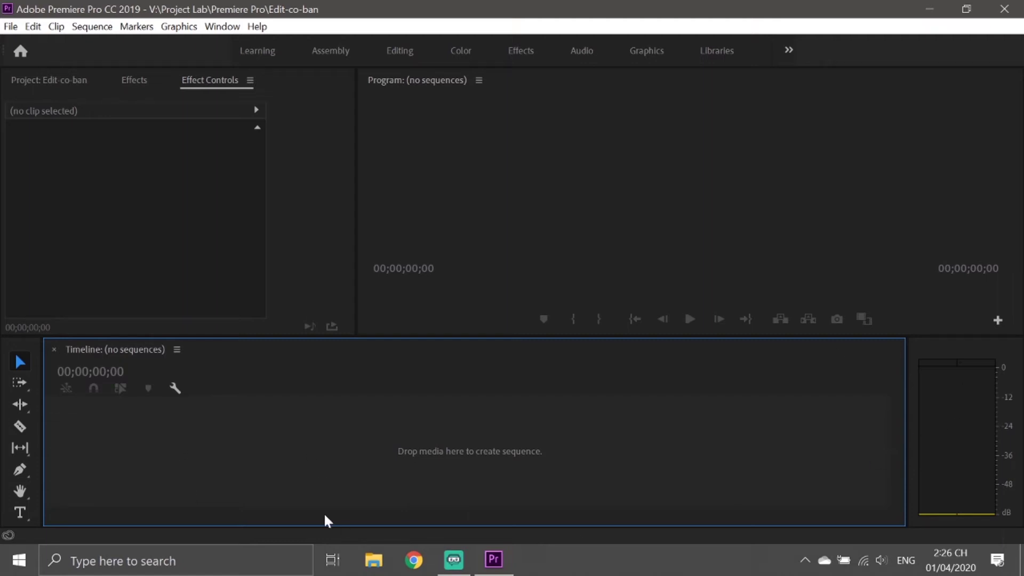
click(50, 82)
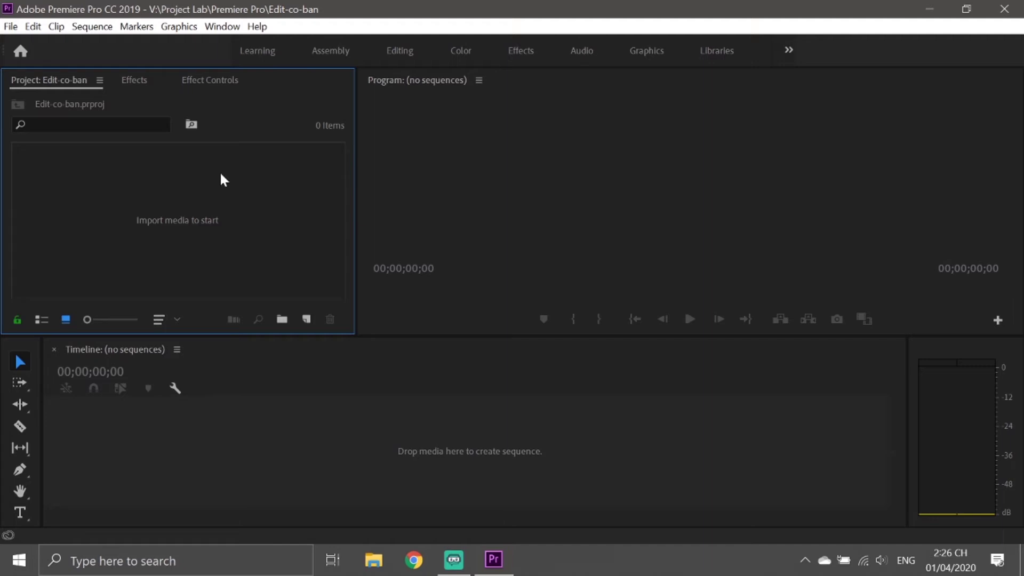
click(306, 319)
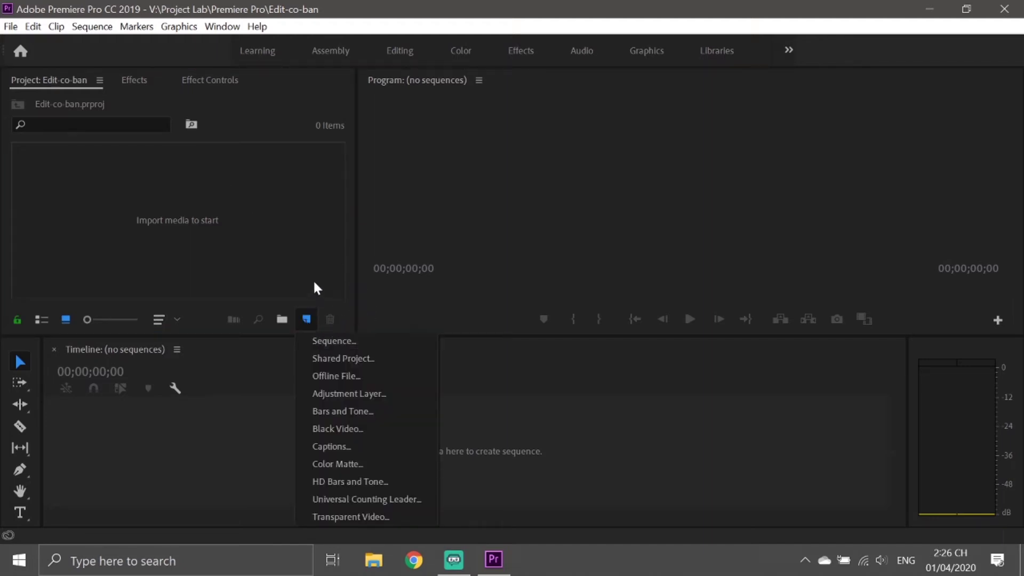
Open New Sequence and browse the RED R3D, 5K, HD 4K and ARRI preset folders
click(305, 321)
click(304, 323)
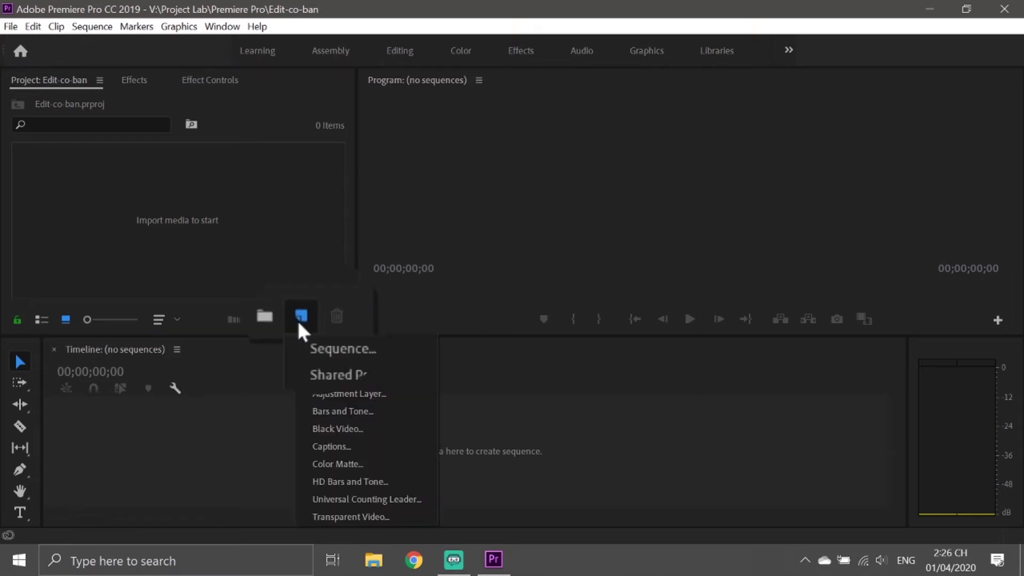
click(327, 343)
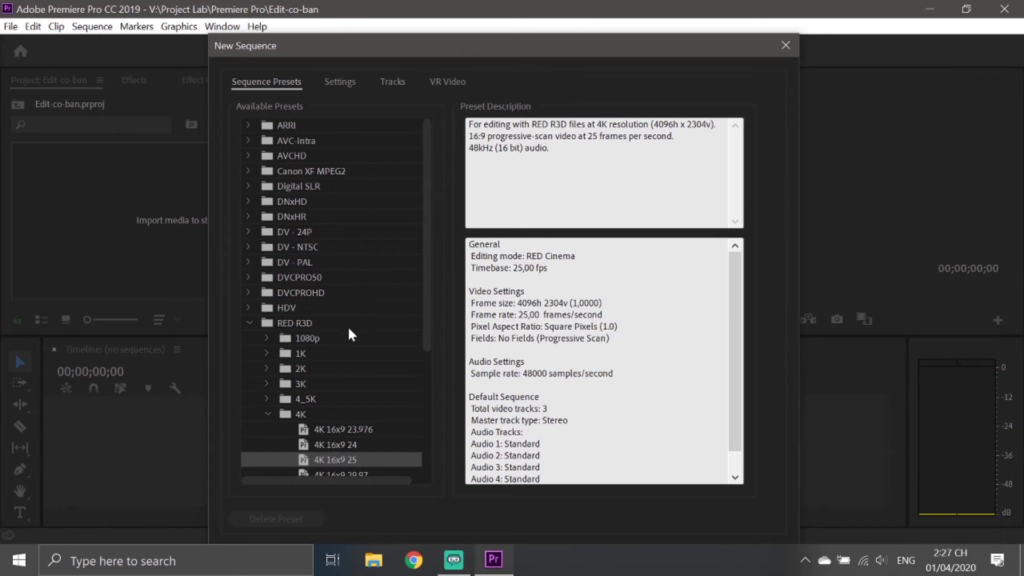
scroll(350, 335, down, 4)
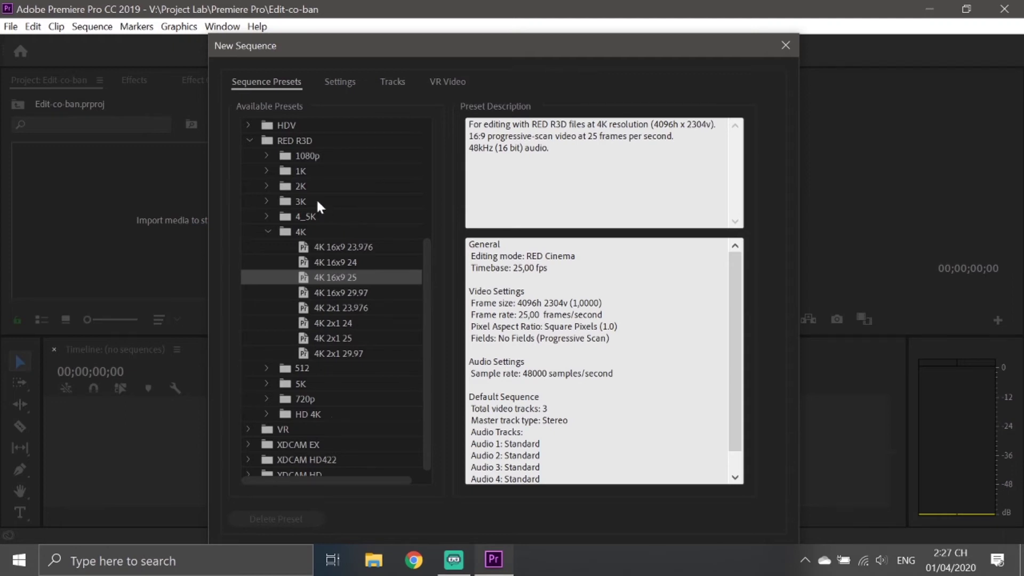
scroll(654, 319, down, 1)
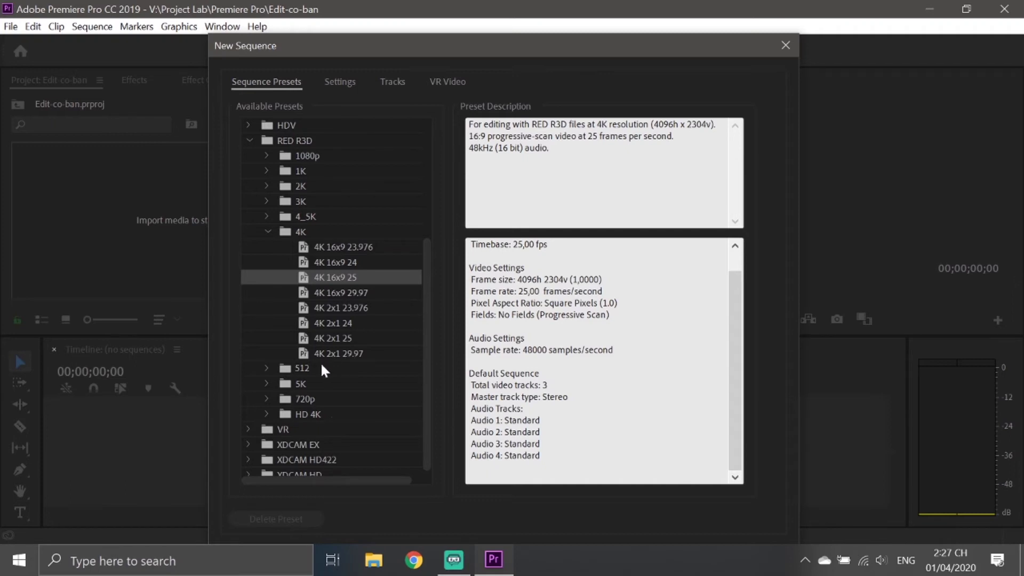
click(266, 381)
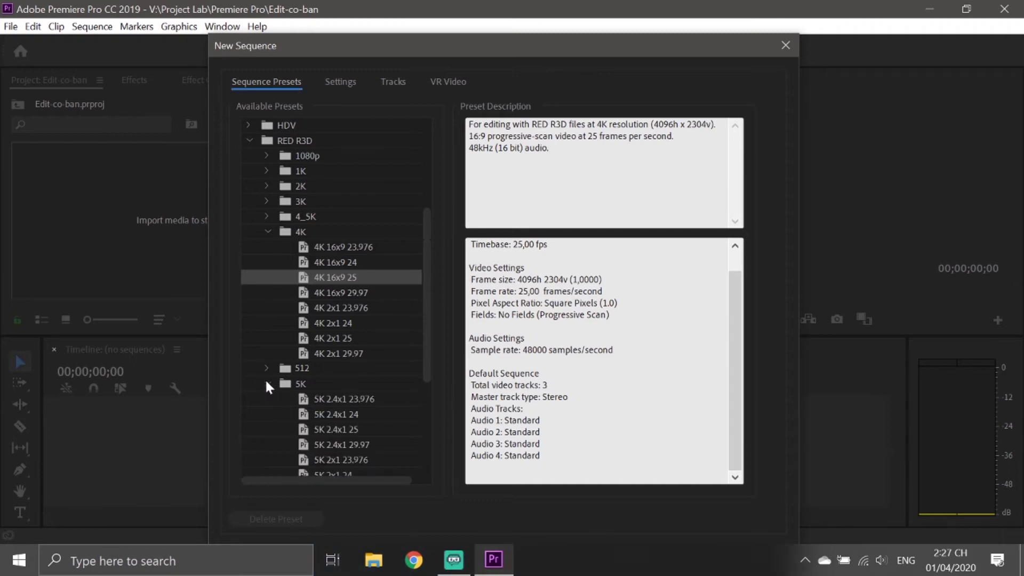
click(270, 405)
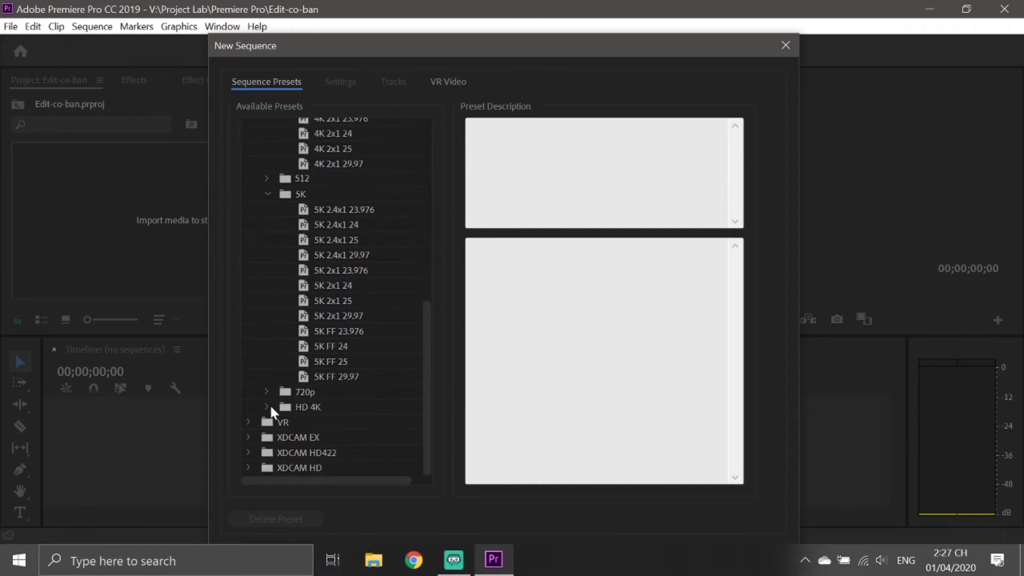
scroll(414, 390, down, 2)
scroll(414, 390, up, 8)
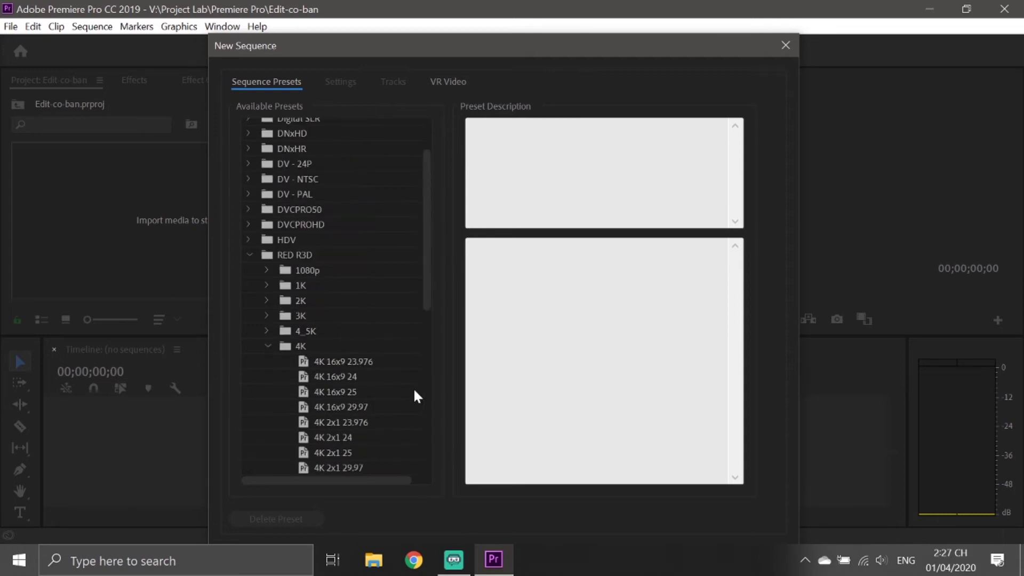
scroll(414, 390, up, 2)
click(299, 130)
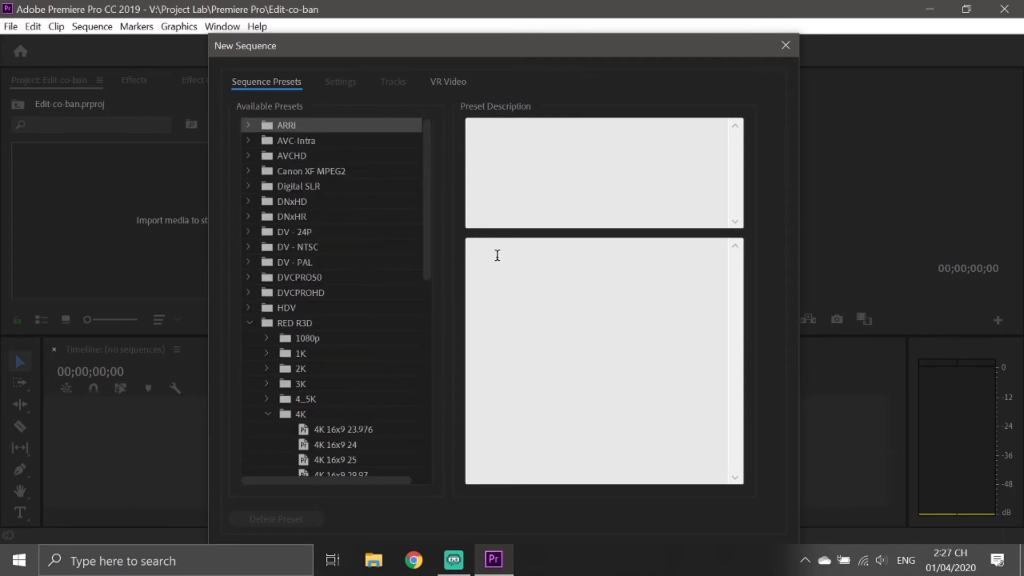
Close New Sequence, reopen it with Ctrl+N, then close it without creating a sequence
click(786, 48)
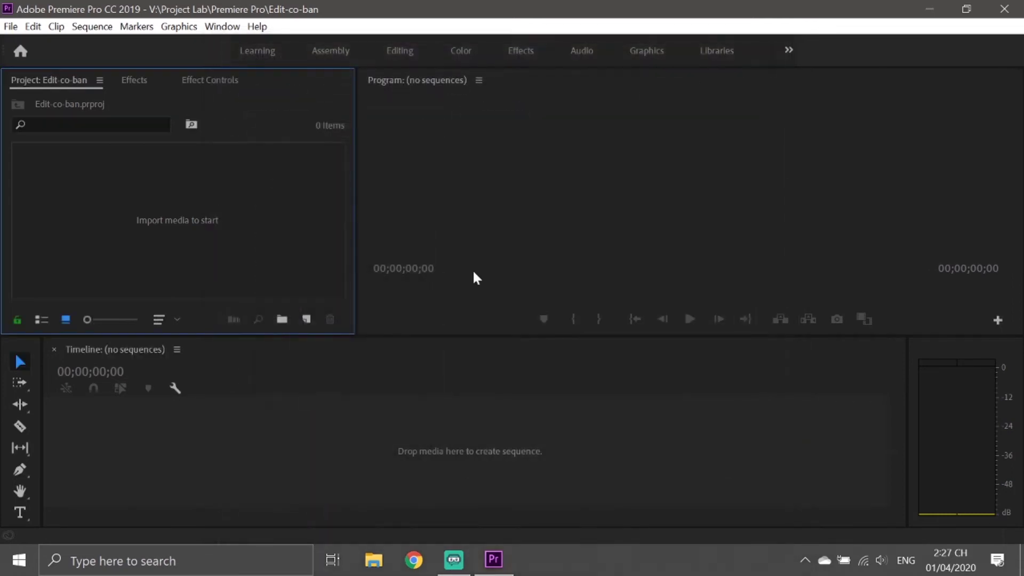
key(ctrl+n)
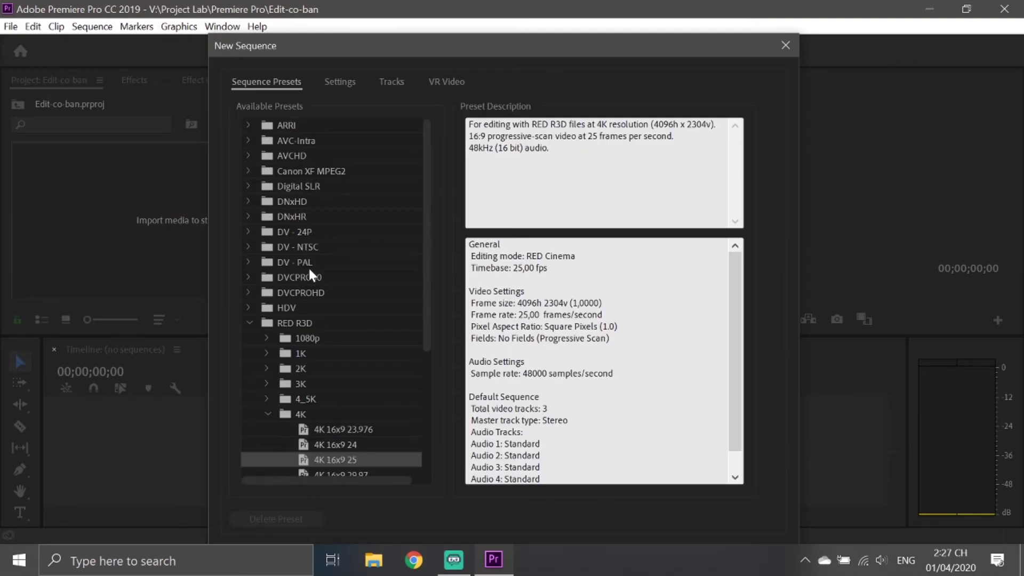
click(246, 125)
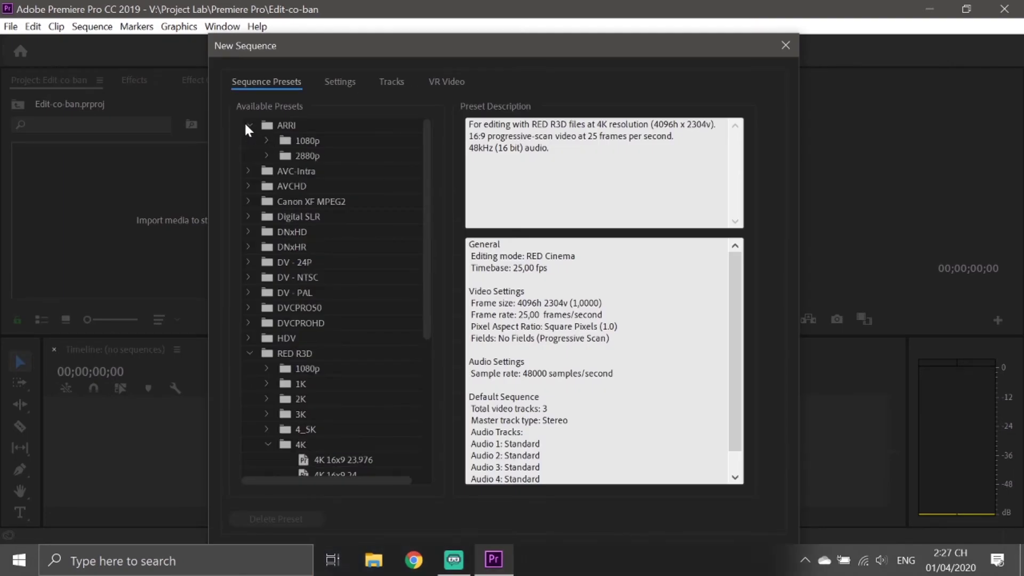
click(246, 125)
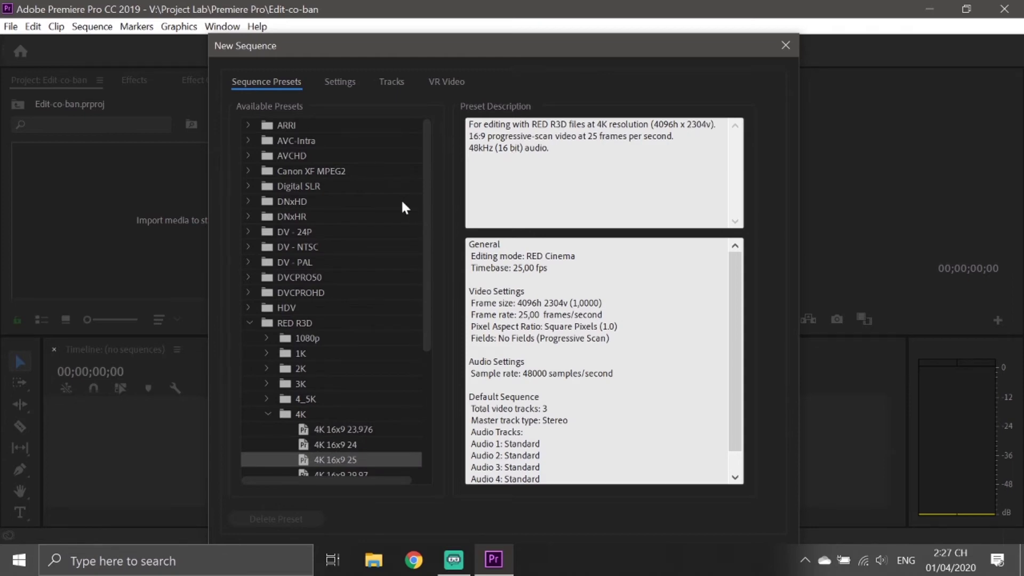
click(790, 45)
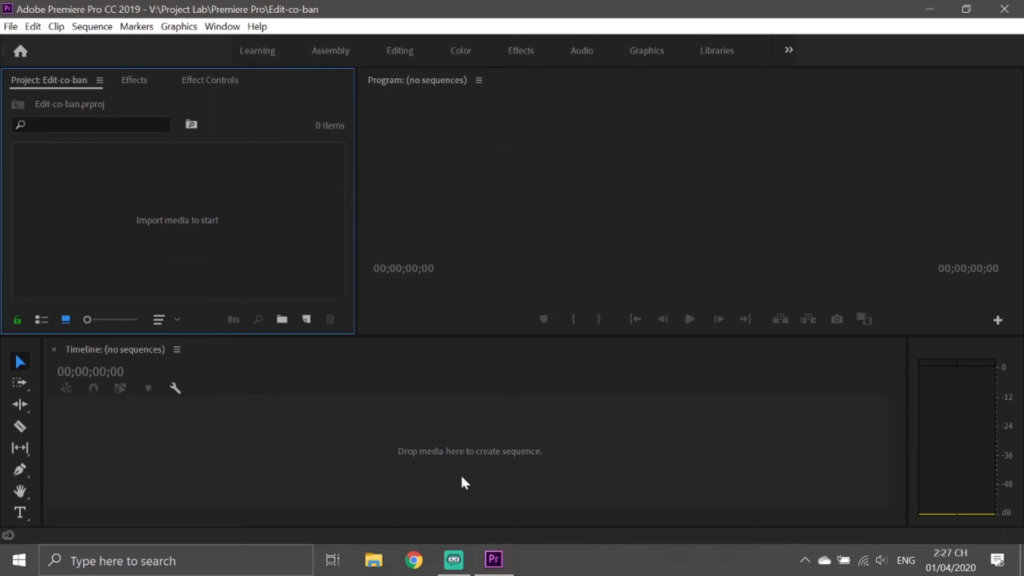
Drag abocn-3 from the ORICO (F:) Video folder into Premiere's Project panel
click(373, 560)
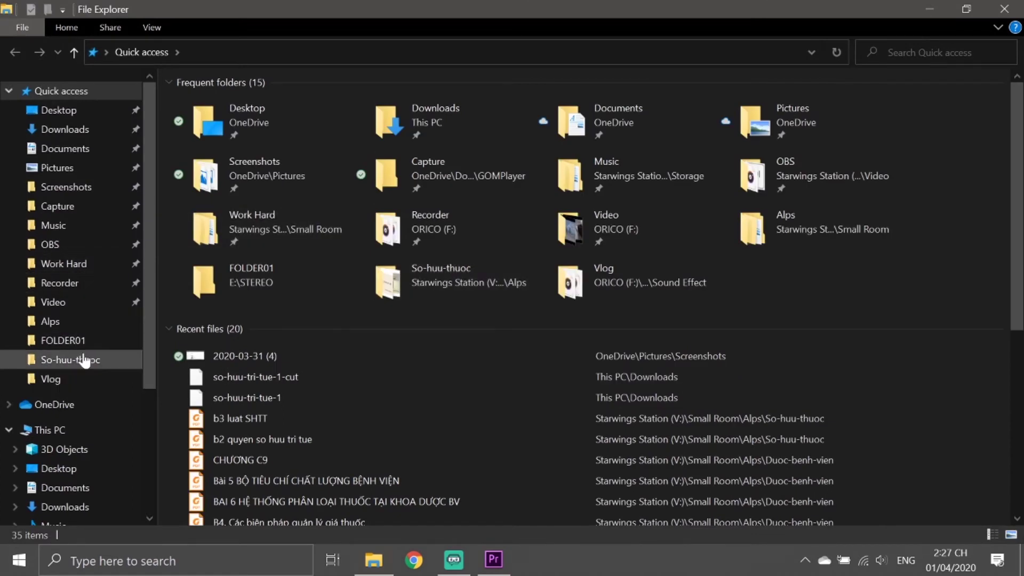
click(75, 304)
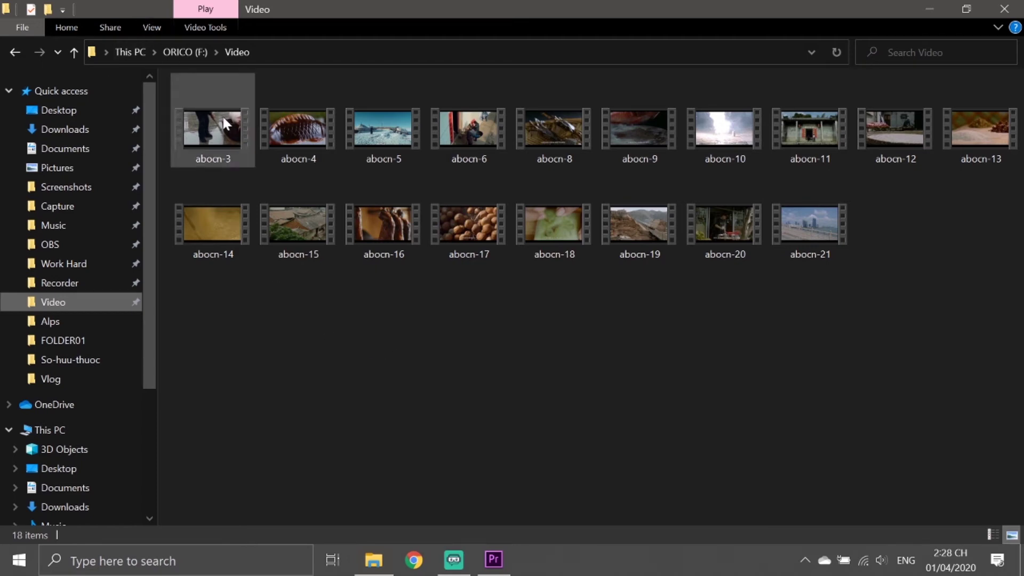
drag(224, 122, 551, 412)
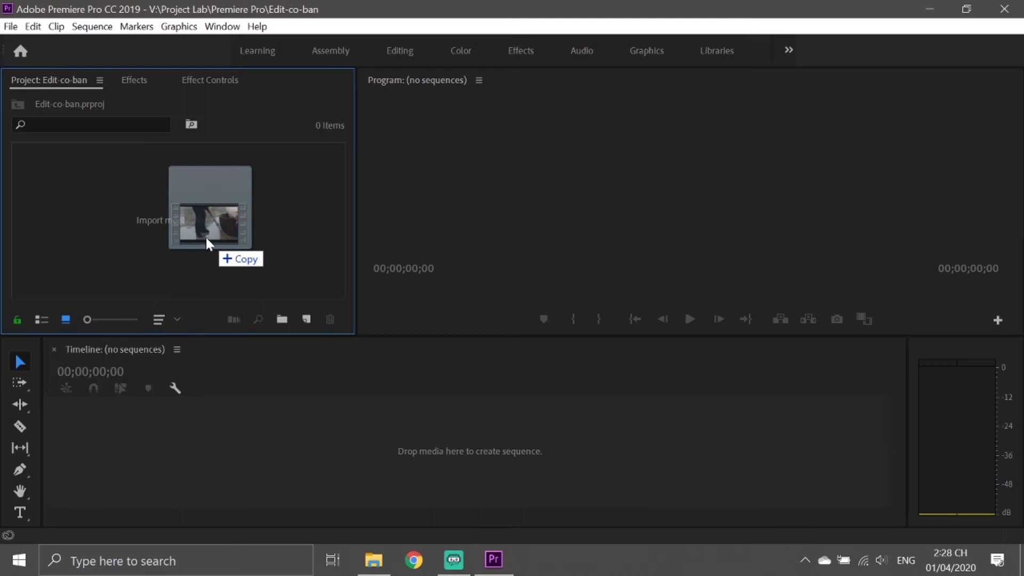
drag(550, 412, 203, 239)
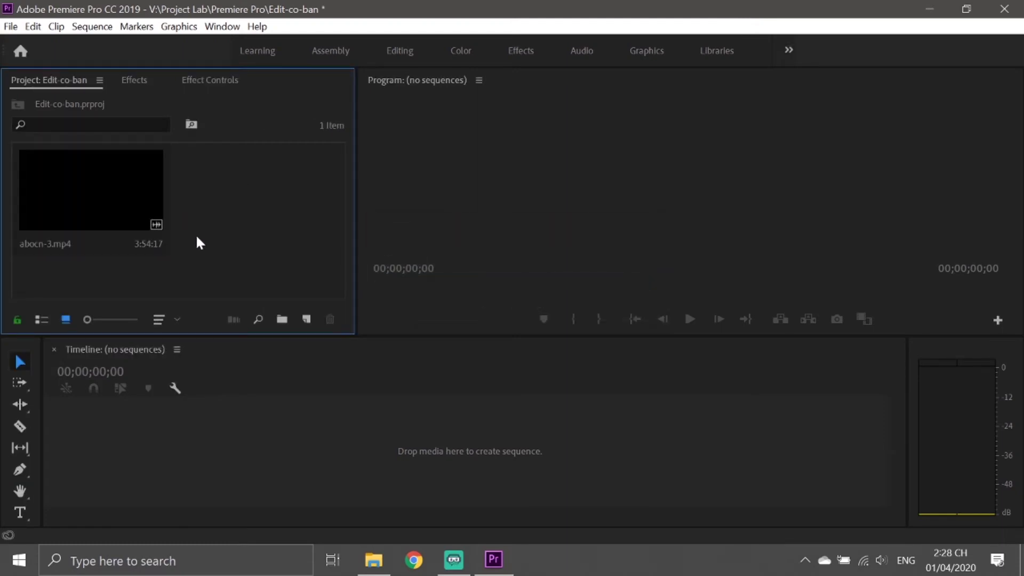
click(87, 172)
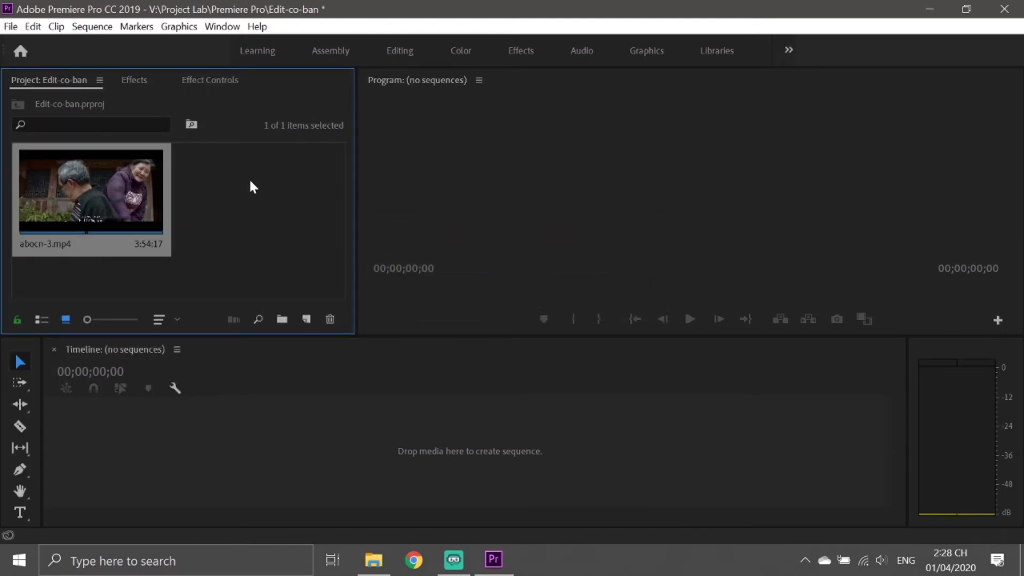
click(248, 181)
Drag abocn-4 from the same Video folder into the Project panel
click(373, 557)
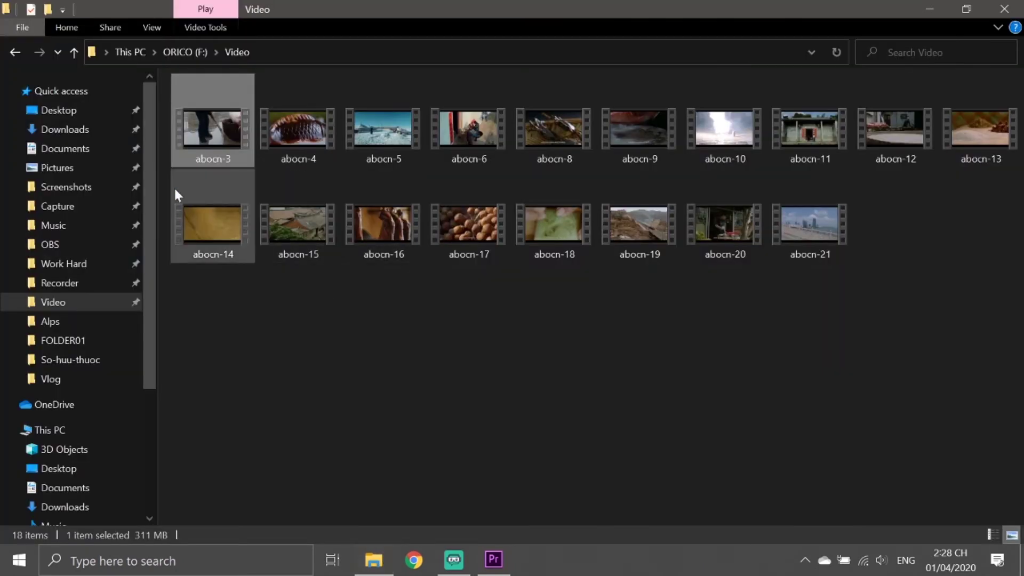
drag(302, 136, 500, 569)
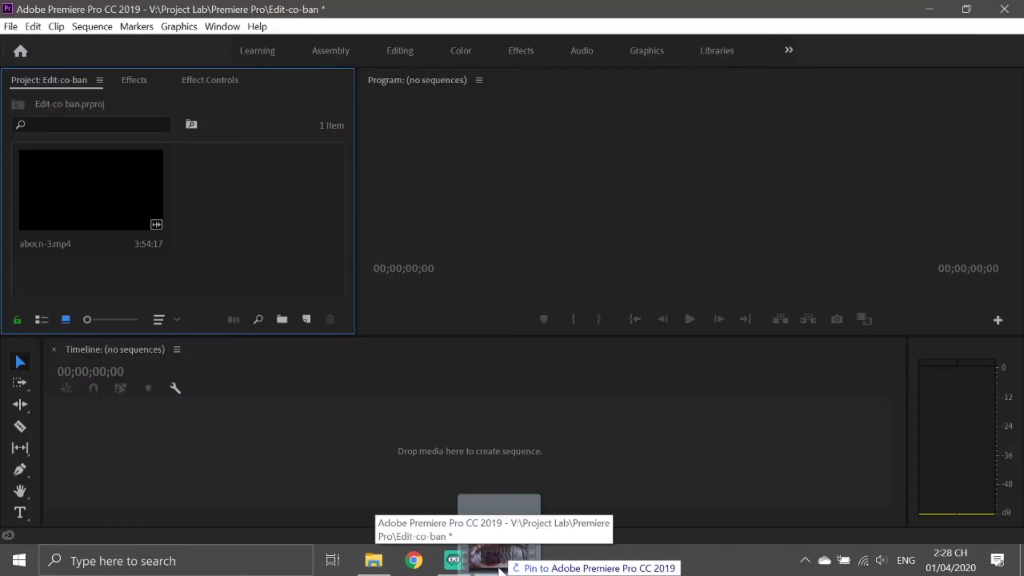
mouse_move(500, 569)
mouse_down()
mouse_move(185, 197)
mouse_move(222, 202)
mouse_up()
click(257, 278)
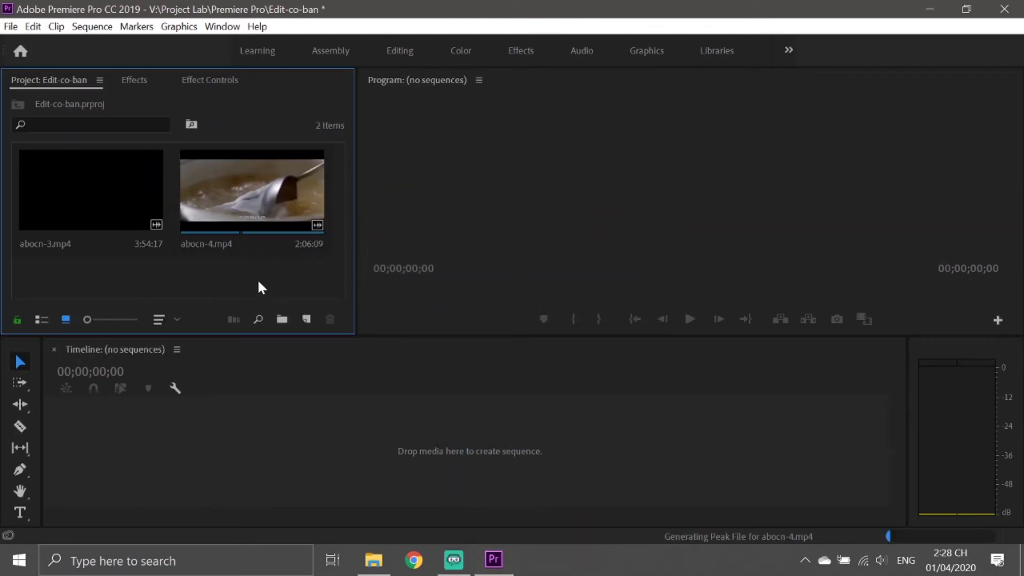
click(10, 26)
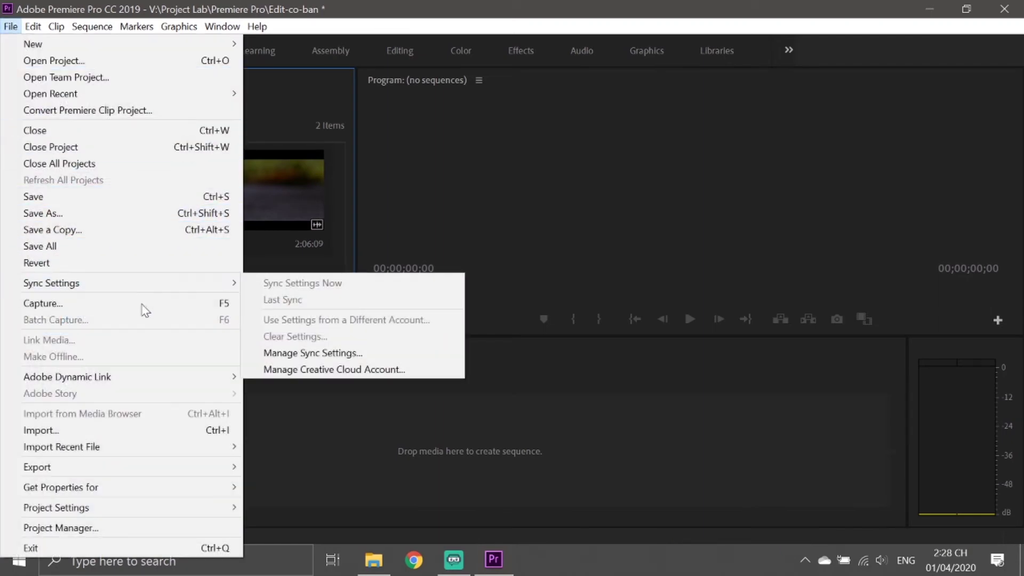
click(160, 429)
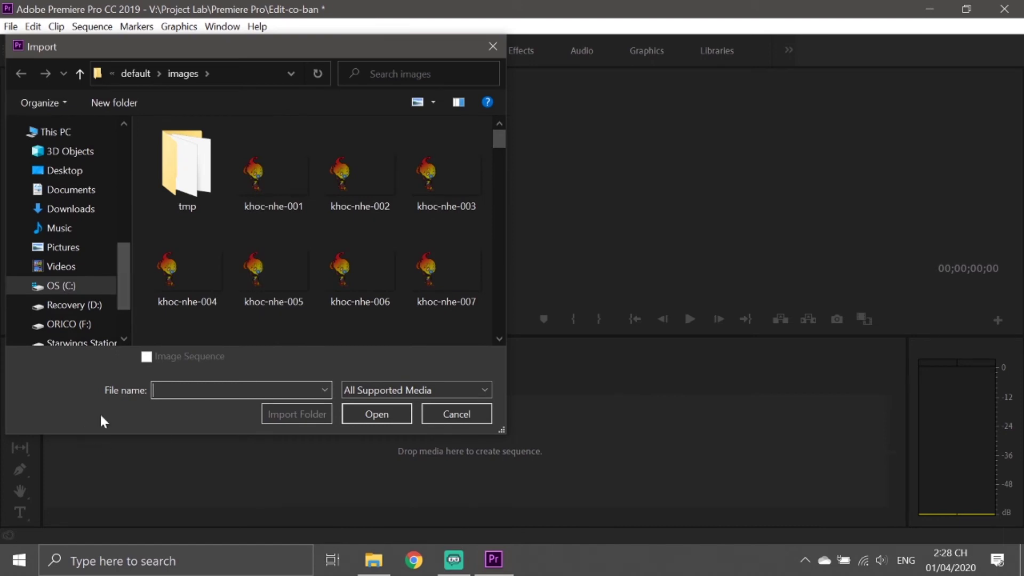
click(288, 173)
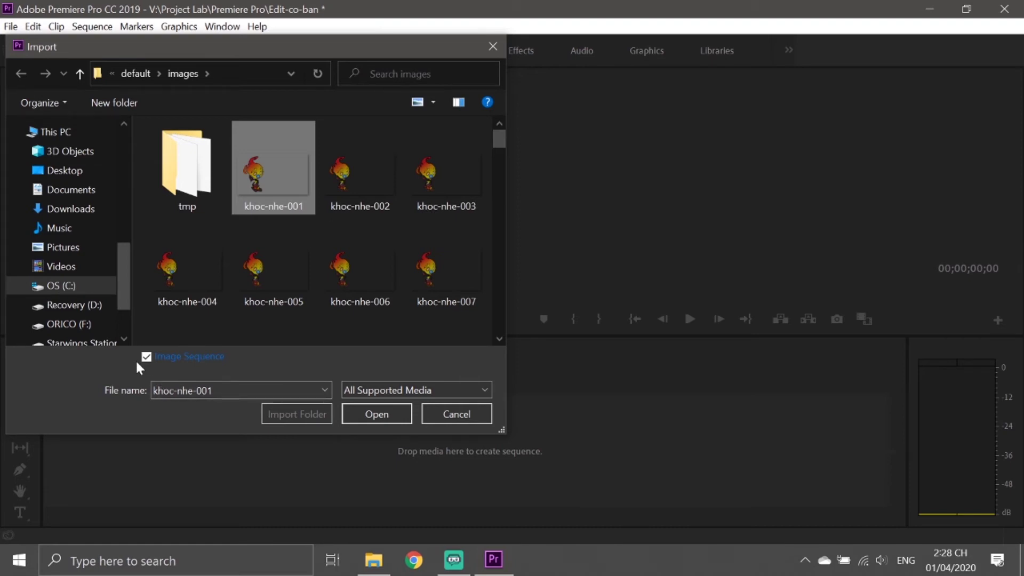
scroll(442, 315, down, 3)
scroll(443, 315, down, 3)
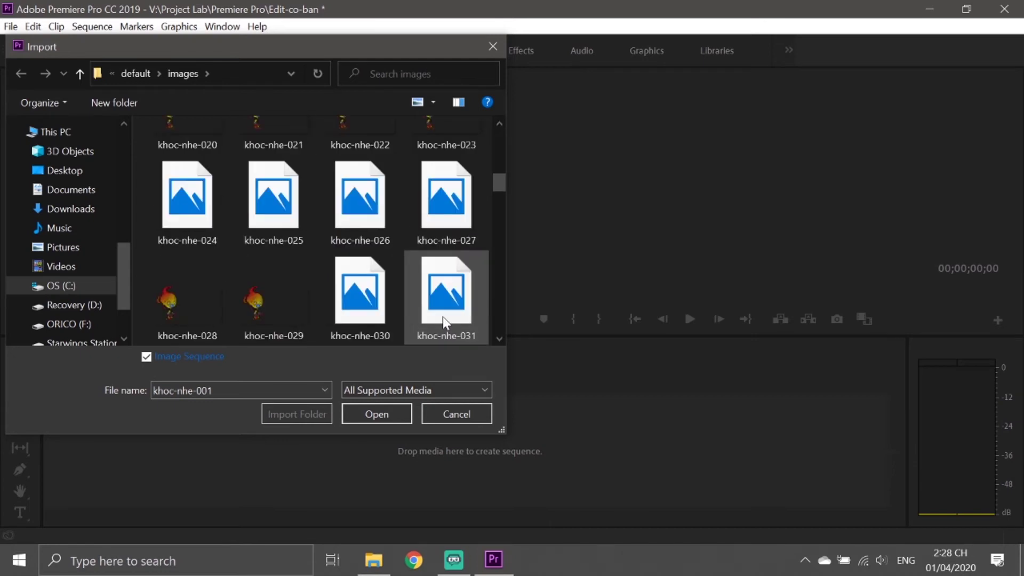
scroll(442, 316, up, 6)
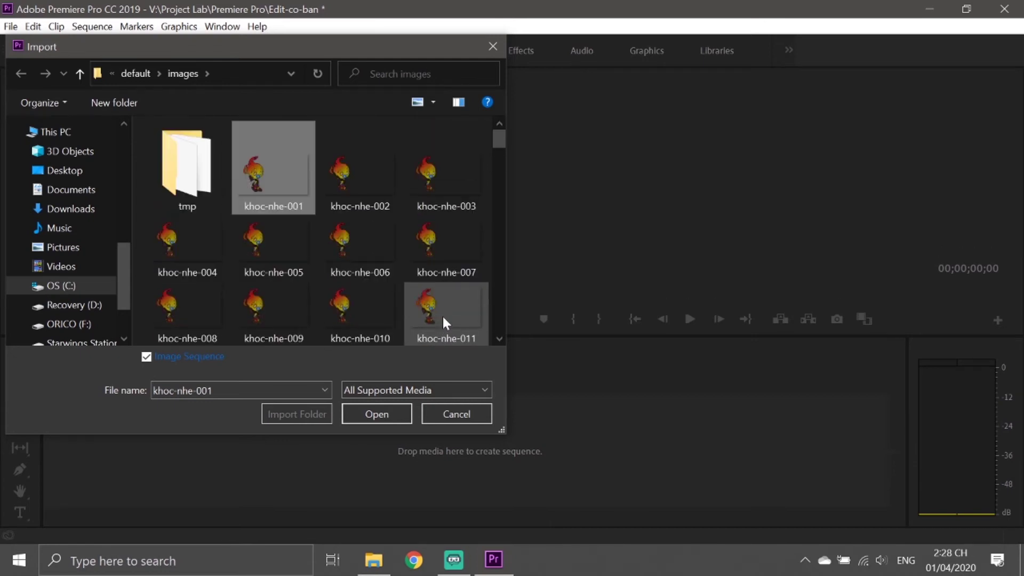
click(462, 415)
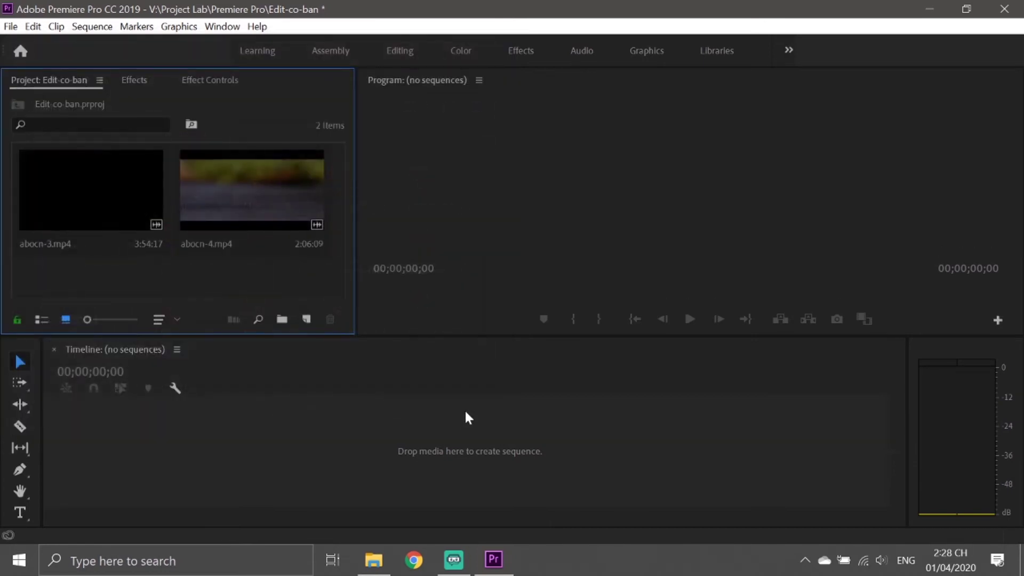
Load abocn-3.mp4 from the Edit-co-ban bin into the Source monitor
click(97, 187)
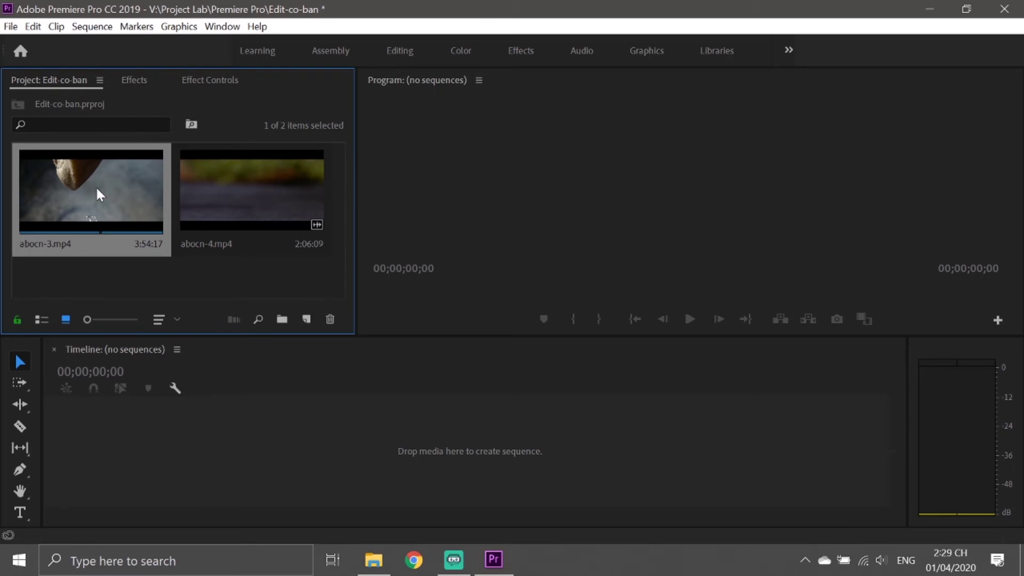
click(106, 283)
double_click(100, 220)
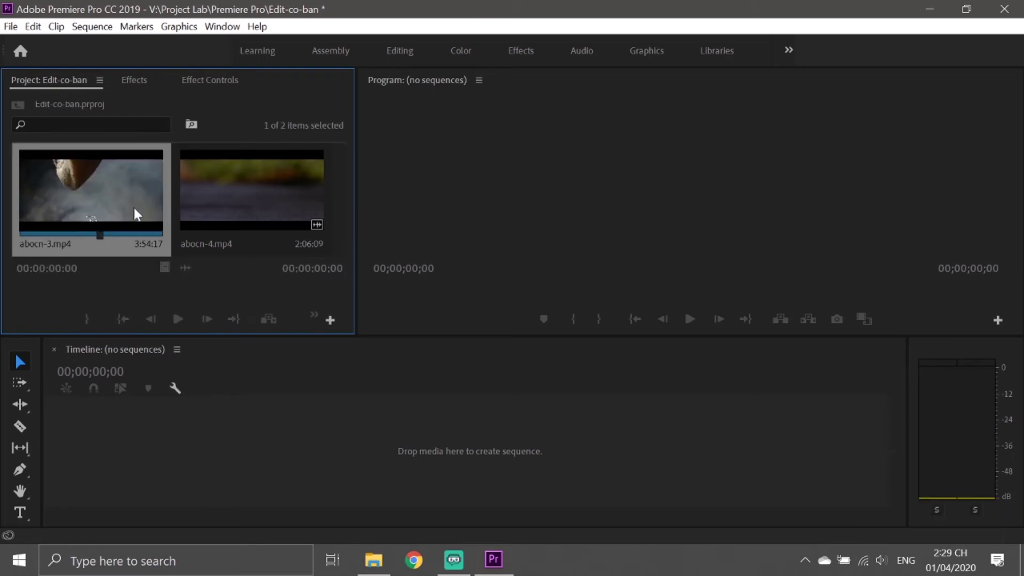
click(311, 80)
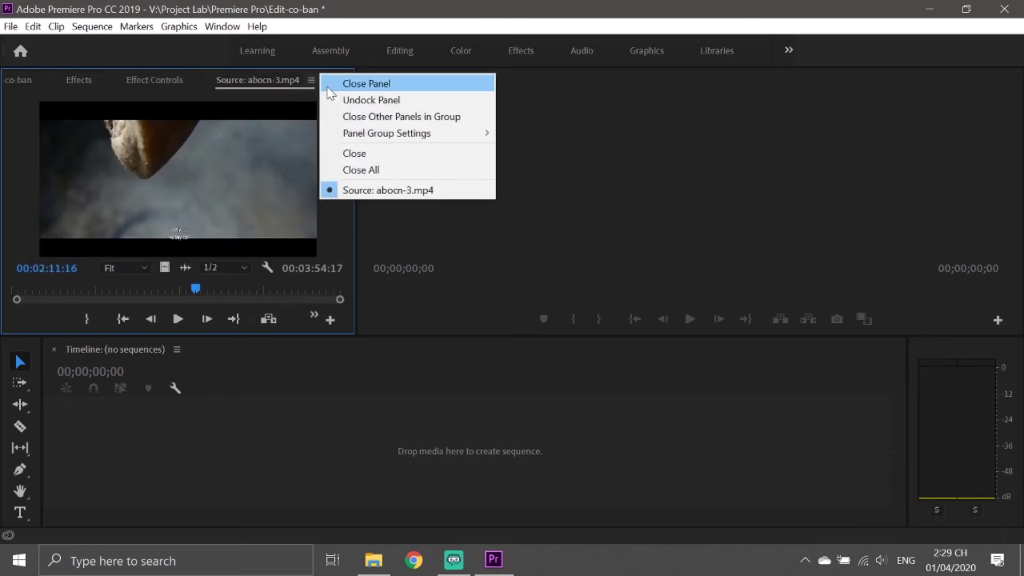
click(352, 83)
click(26, 79)
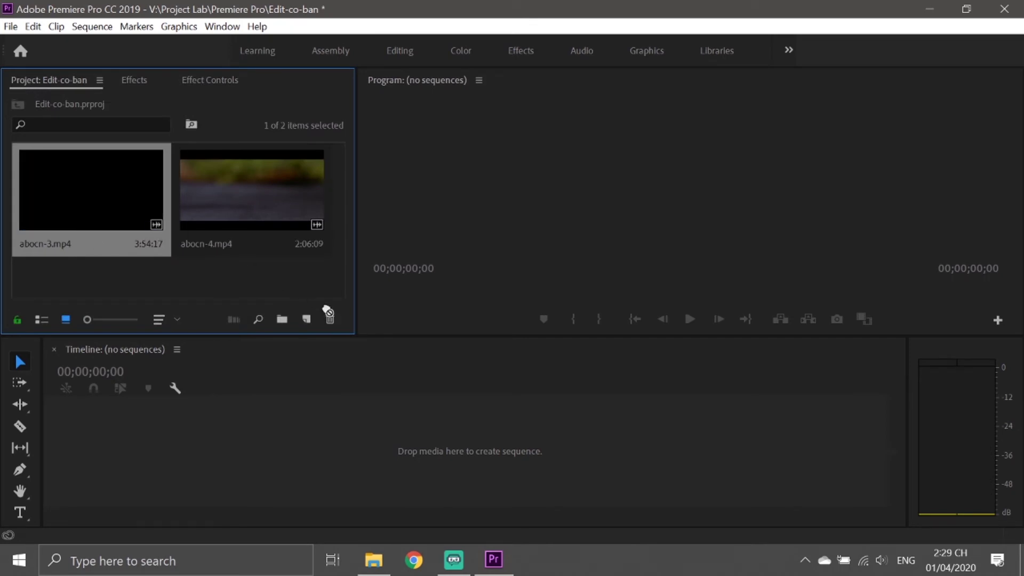
drag(306, 339, 306, 320)
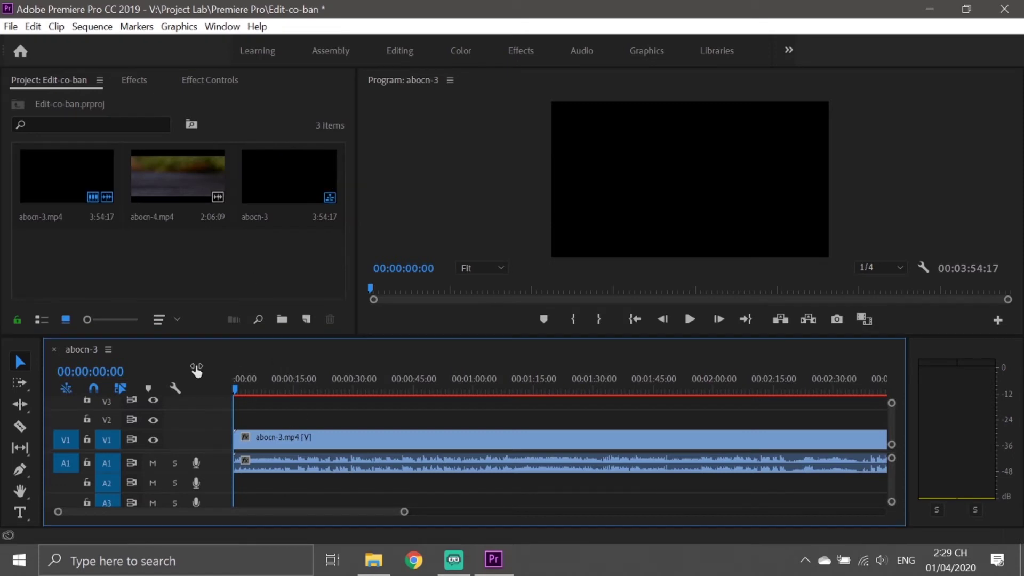
mouse_move(324, 434)
click(68, 172)
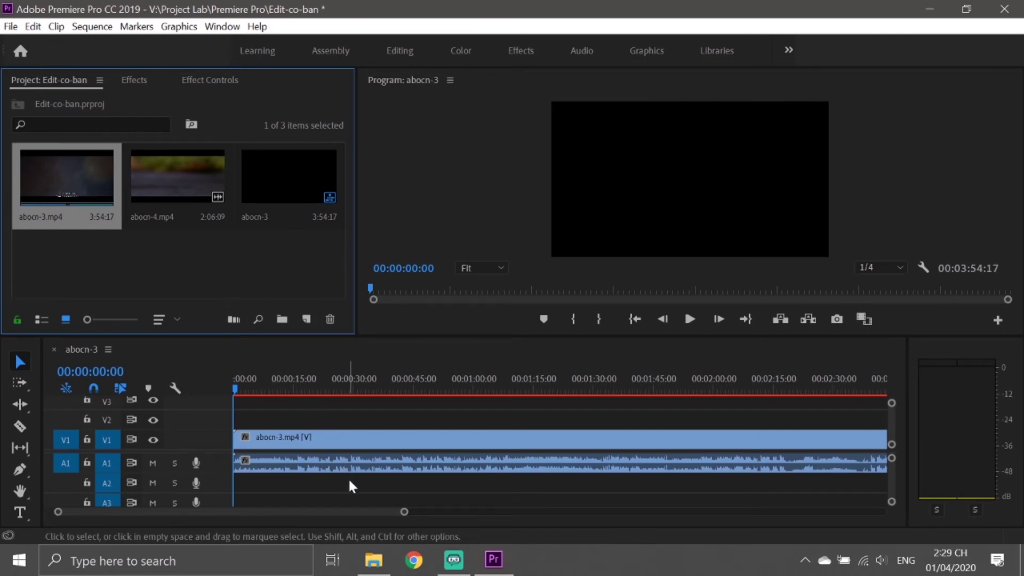
right_click(85, 197)
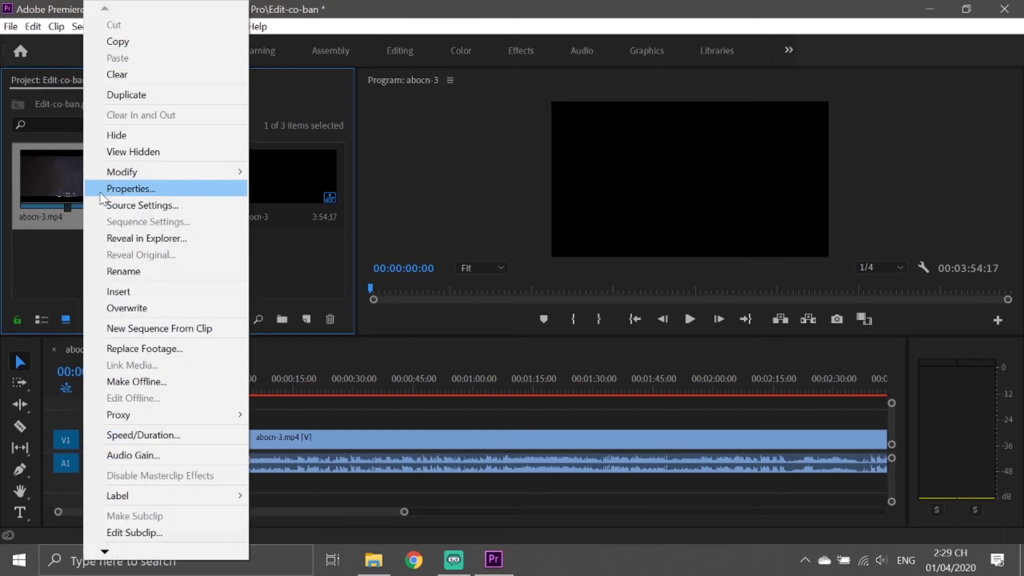
click(107, 194)
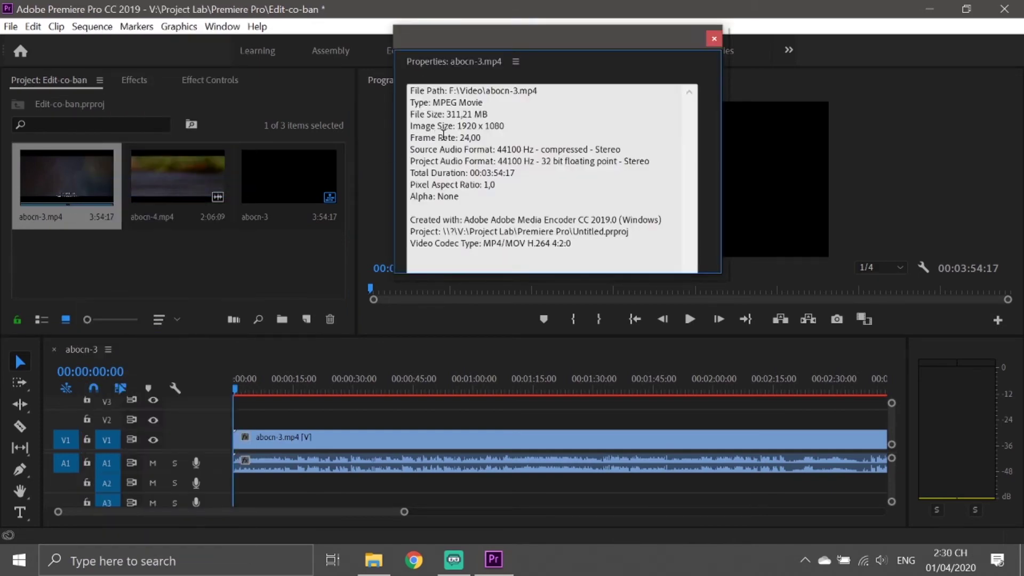
drag(456, 126, 517, 123)
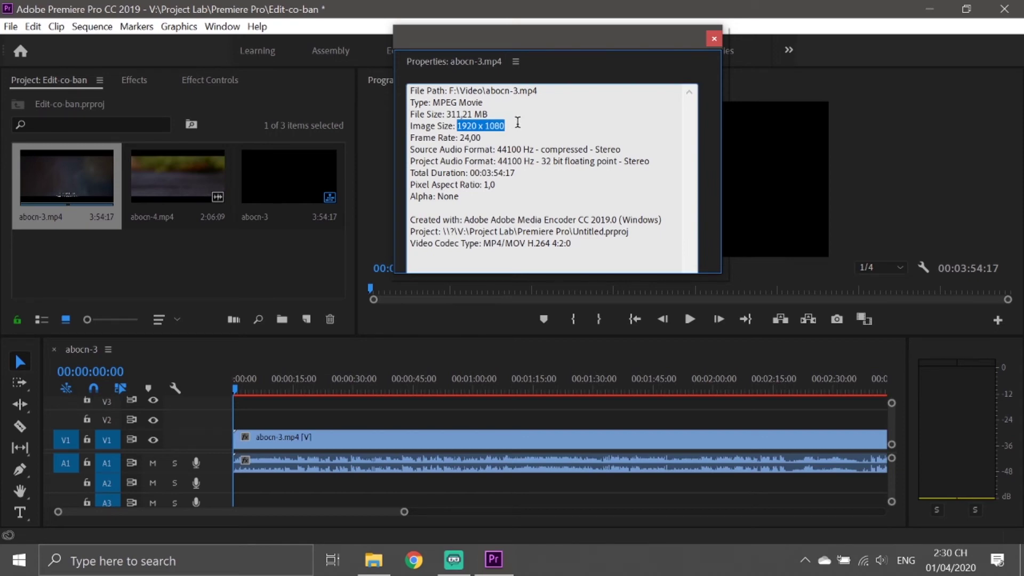
click(713, 38)
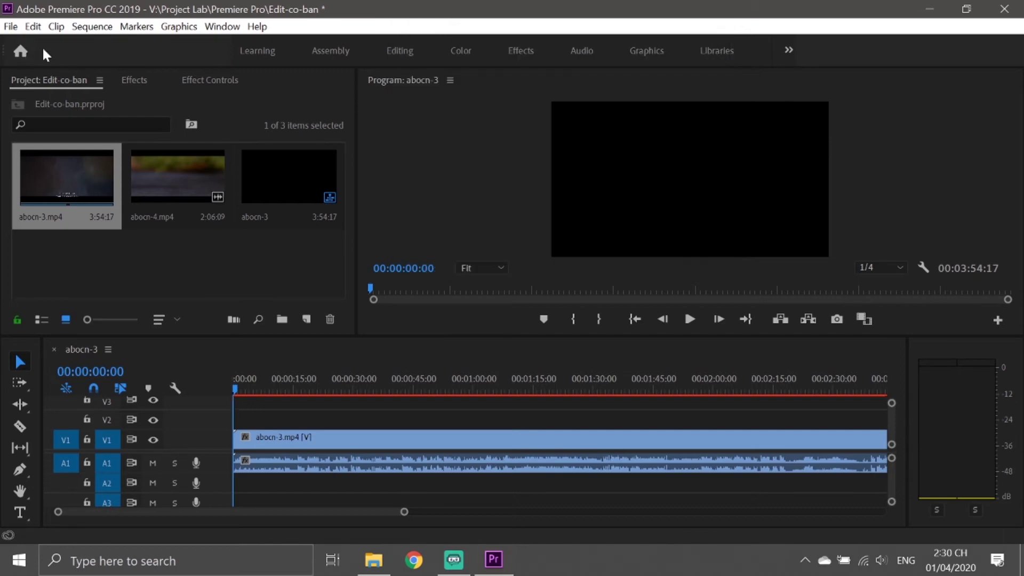
click(92, 28)
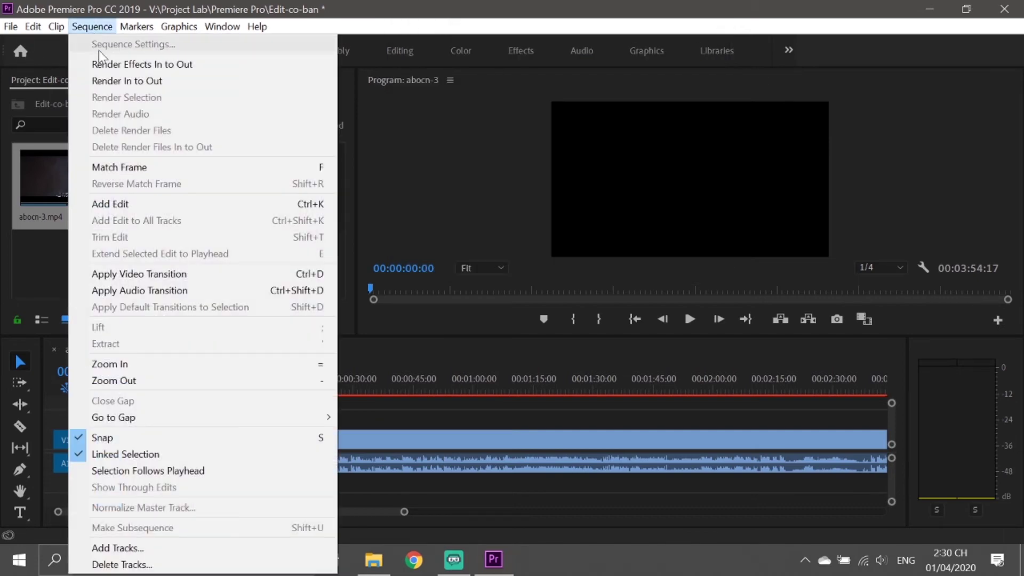
click(430, 404)
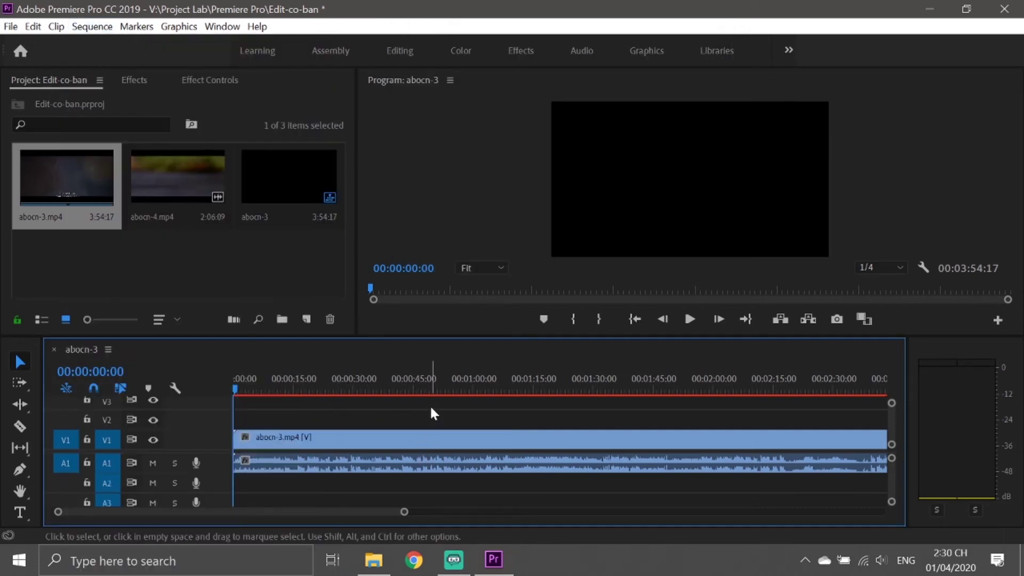
click(99, 30)
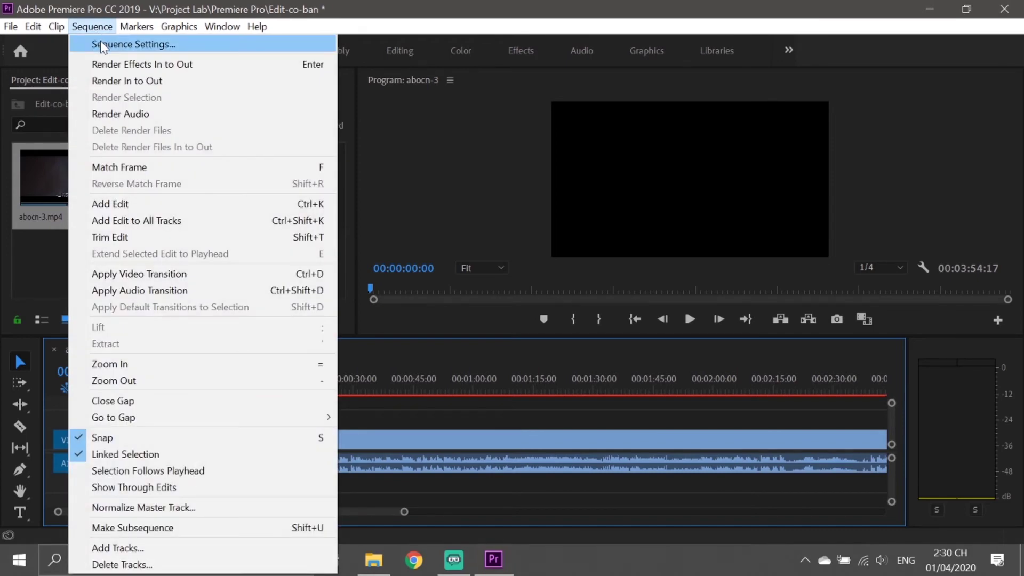
click(468, 368)
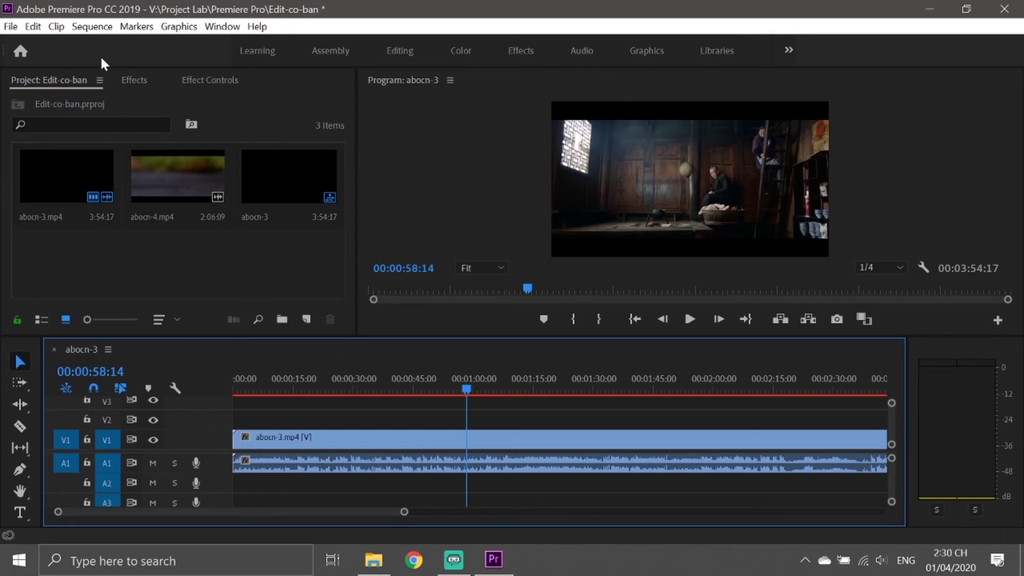
click(87, 28)
click(130, 45)
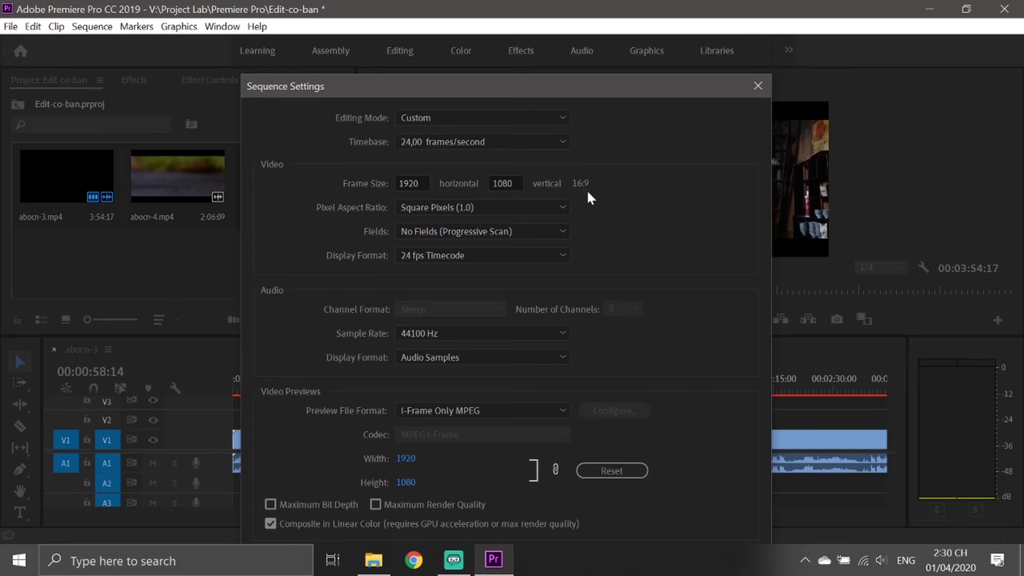
click(757, 86)
drag(489, 378, 373, 379)
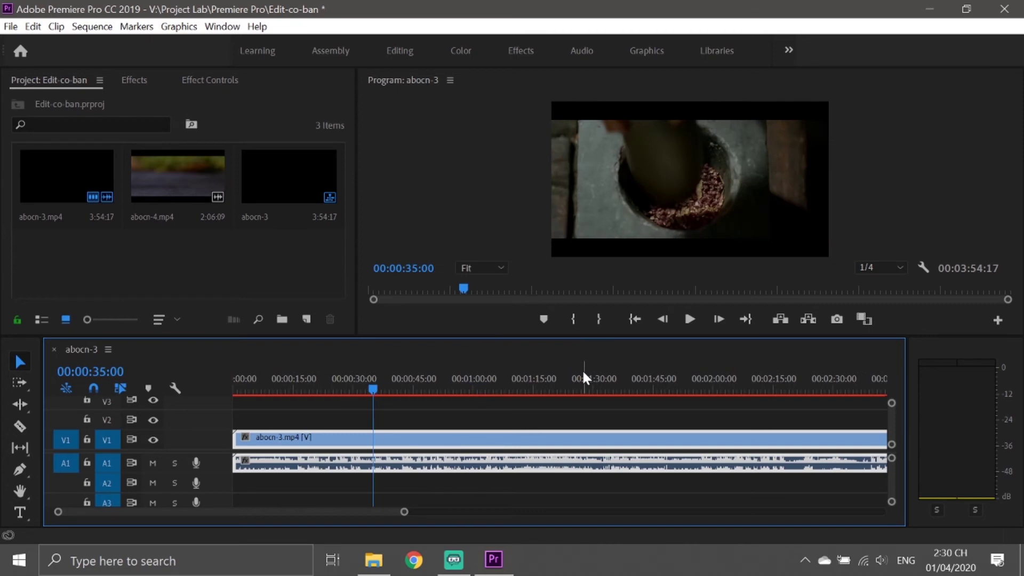
Jump the playhead through 00:01:44:10 and 00:00:18:10, then park it at 00:03:50:14
click(651, 379)
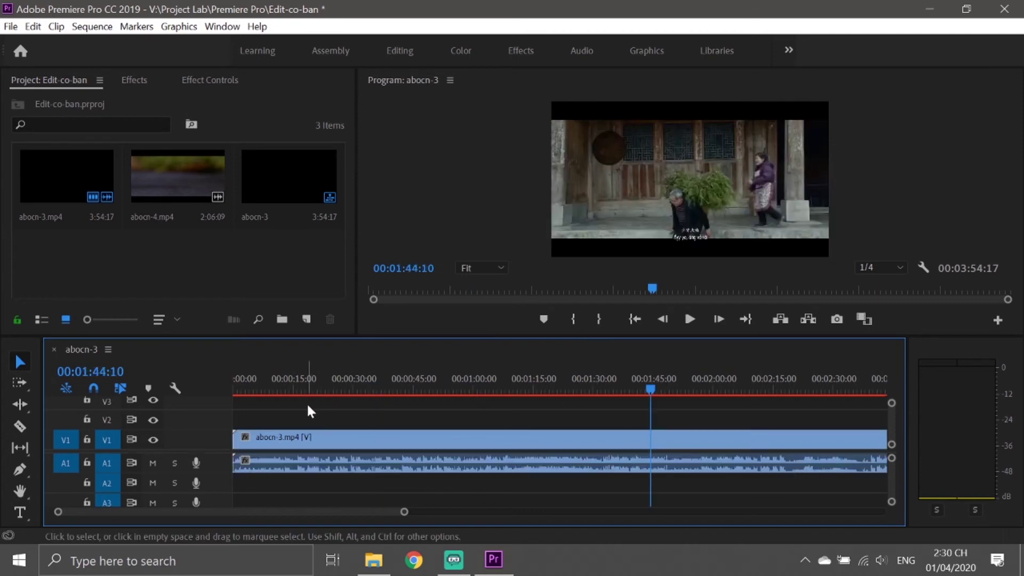
click(306, 387)
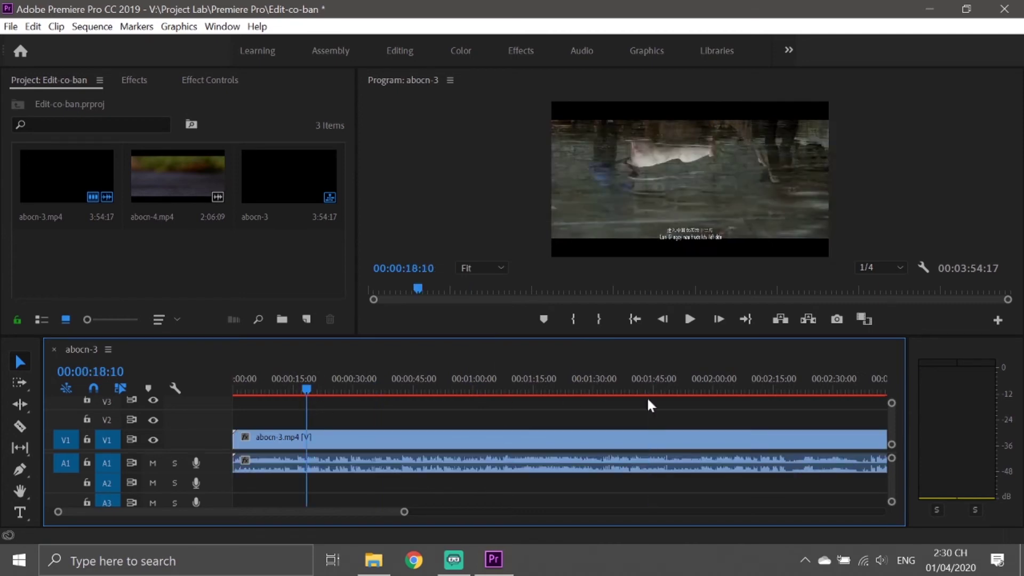
scroll(585, 441, down, 5)
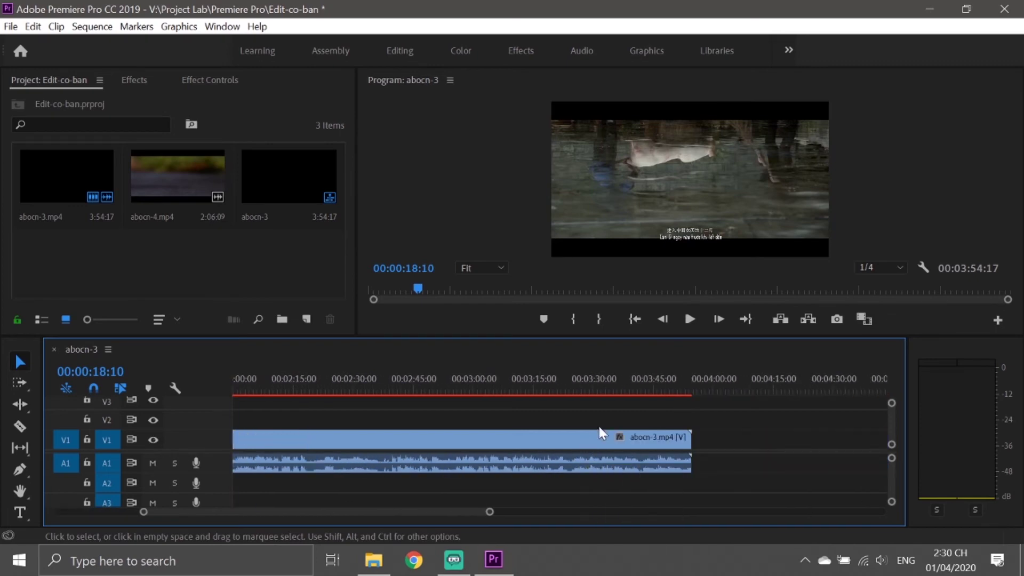
click(675, 383)
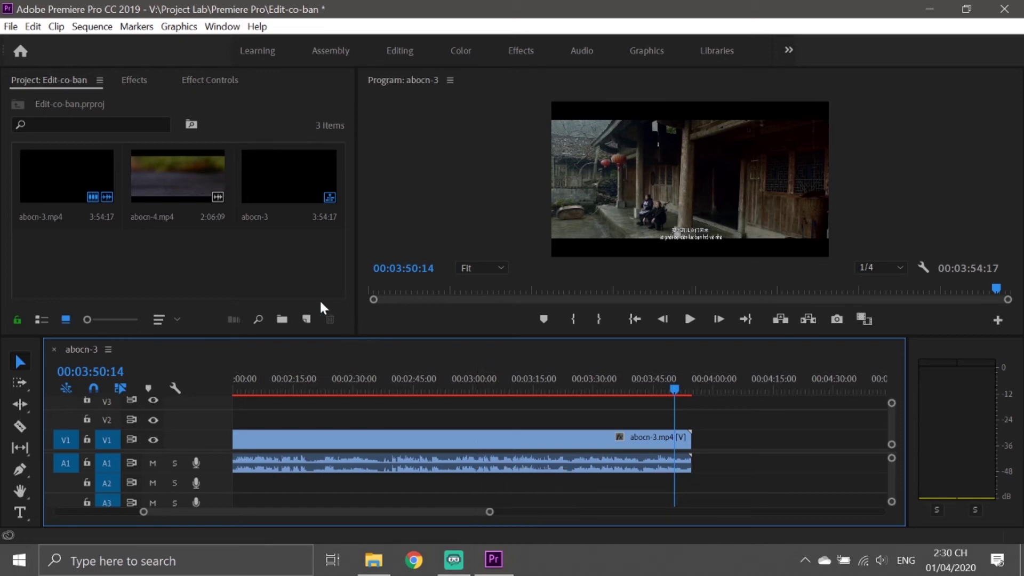
click(266, 220)
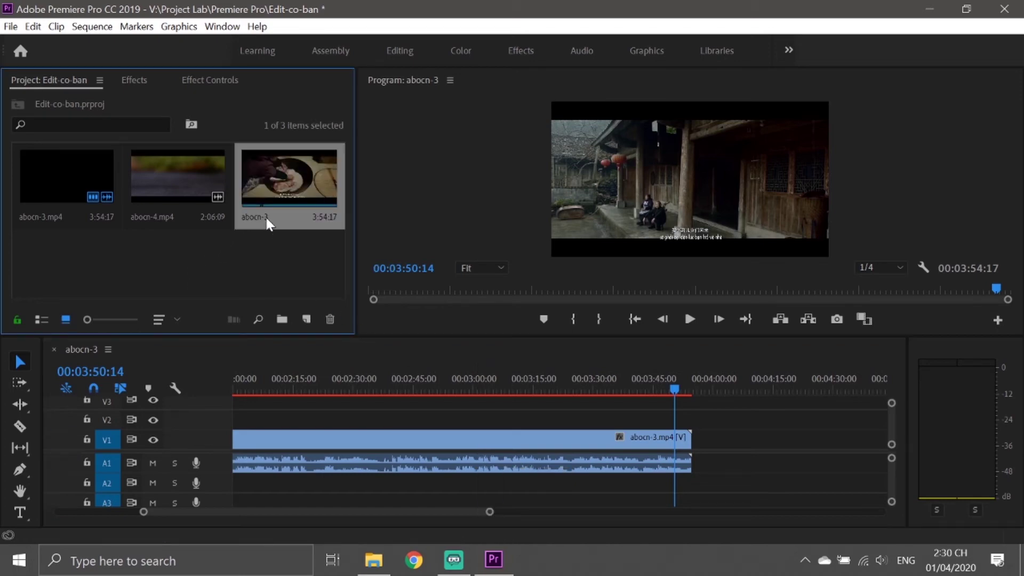
click(234, 293)
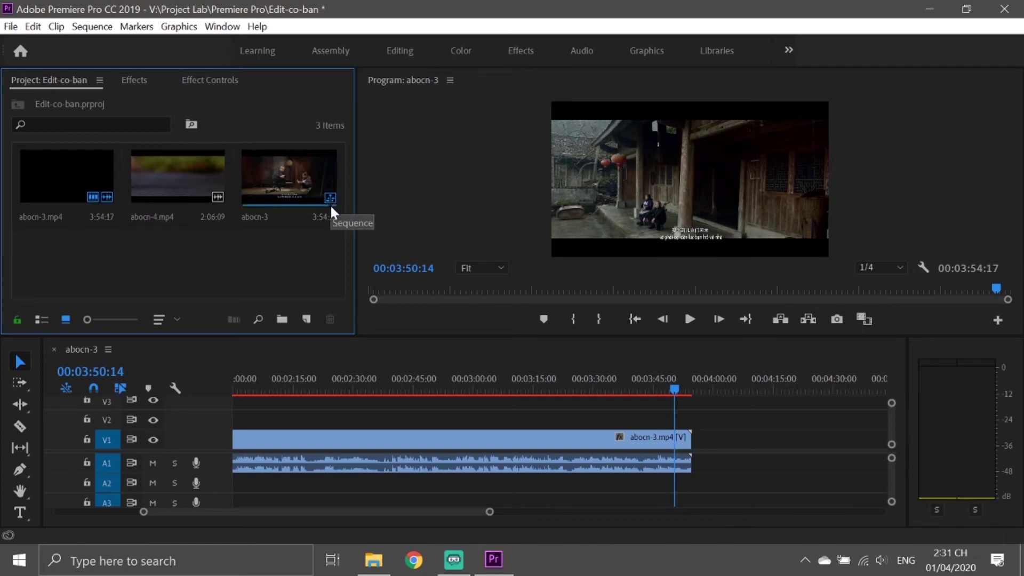
Rename the abocn-3 sequence in the Project panel to 'time-base'
double_click(261, 217)
click(261, 217)
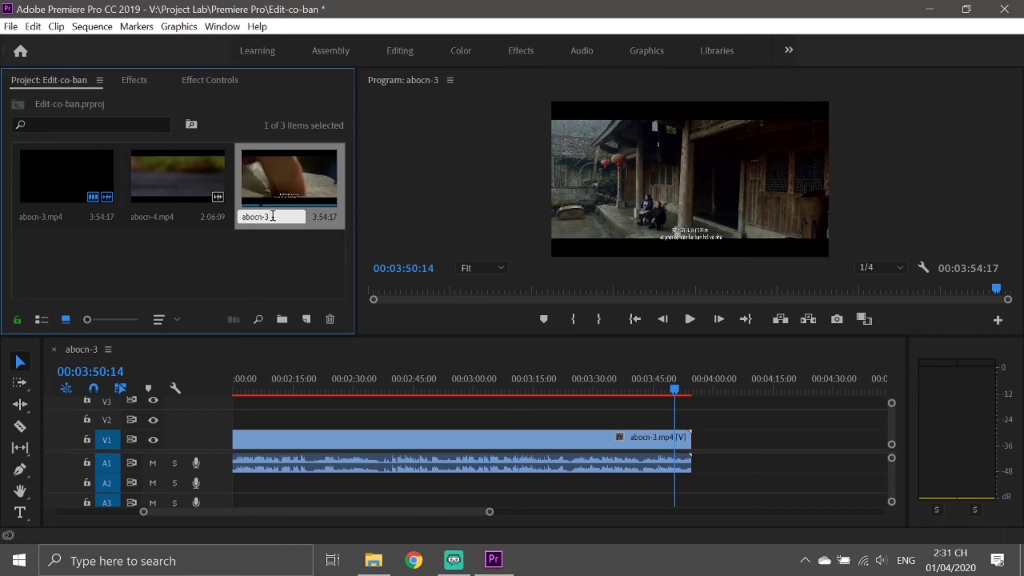
drag(272, 217, 236, 226)
key(BackSpace)
text(time-)
text(base)
key(Tab)
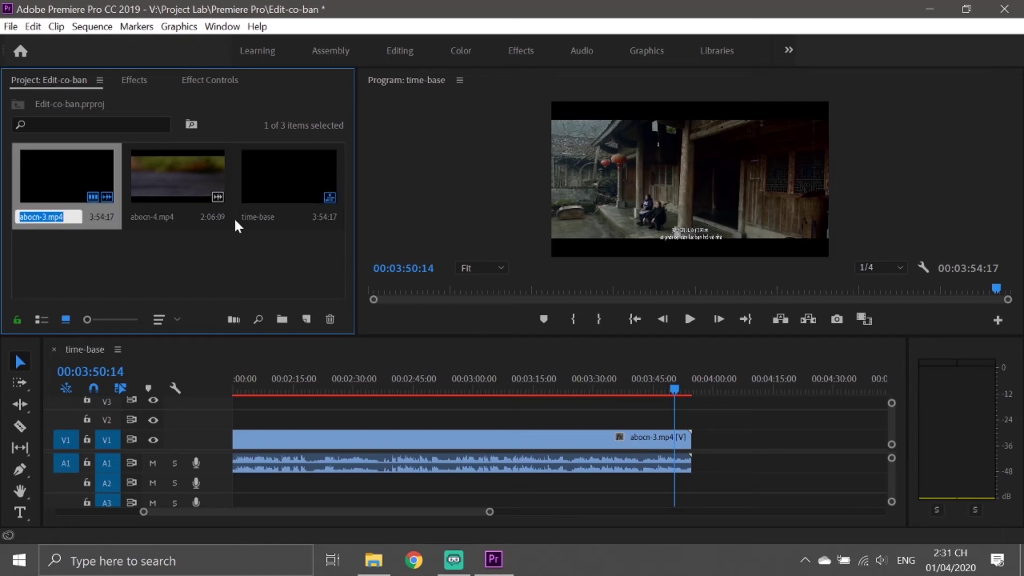
click(586, 360)
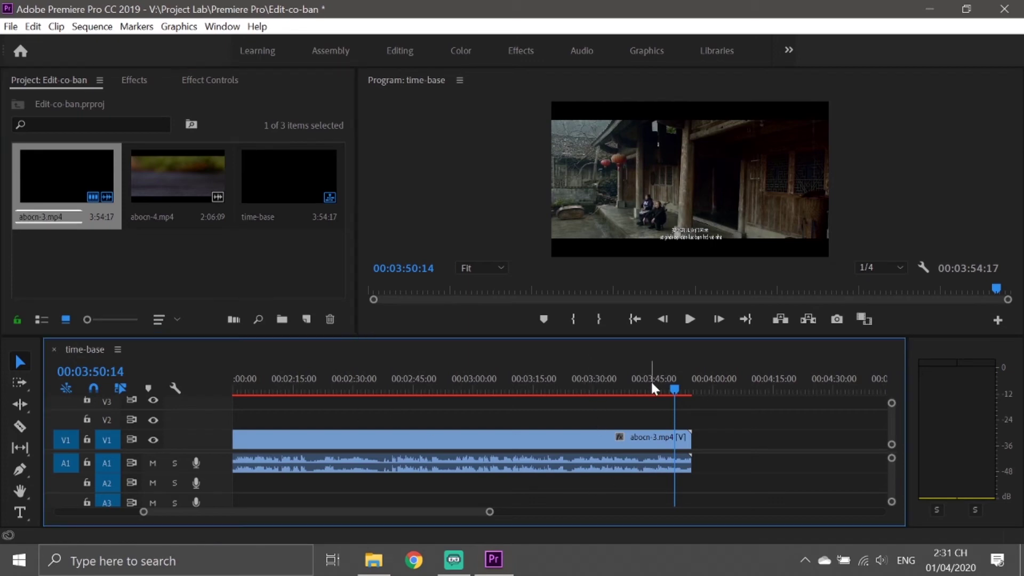
Jump the playhead to the sequence end, back to the start, then to the clip's end
key(End)
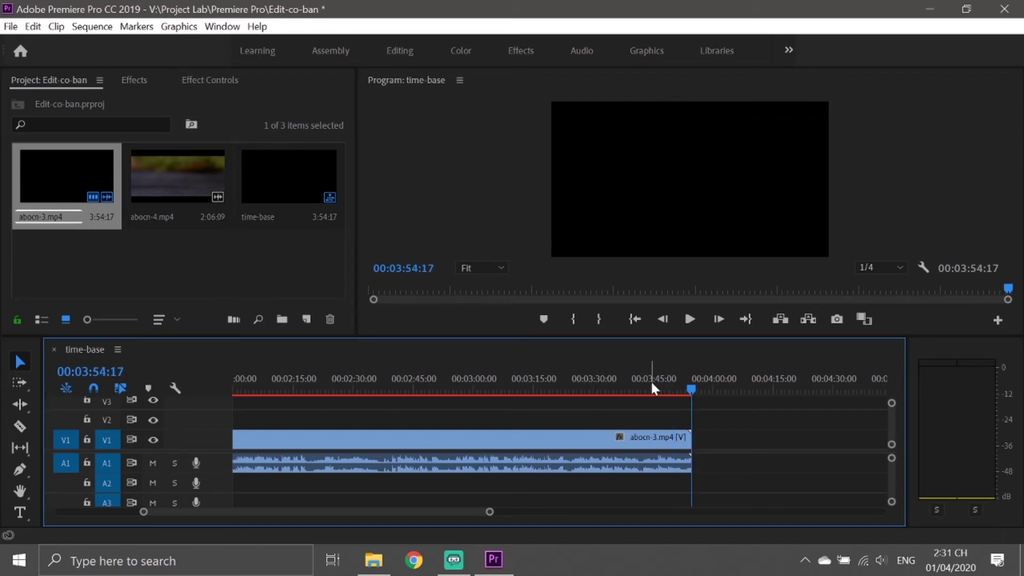
scroll(431, 465, up, 3)
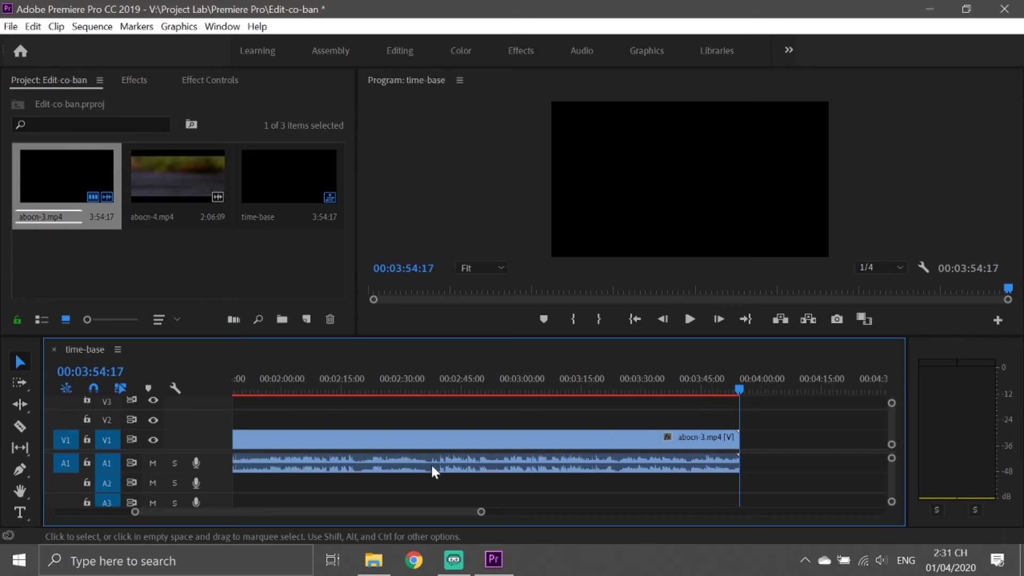
scroll(430, 463, up, 3)
scroll(430, 462, up, 2)
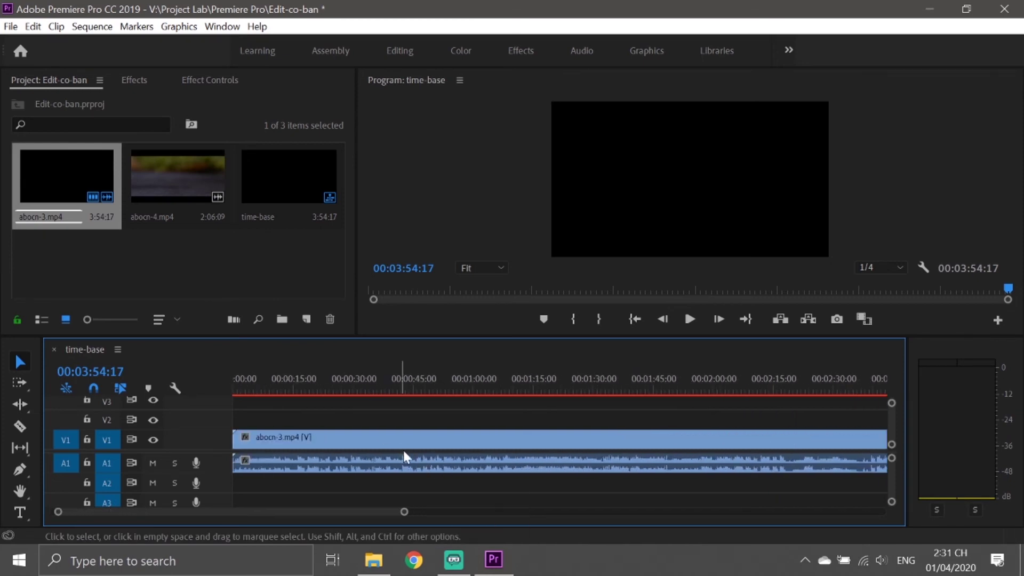
key(Home)
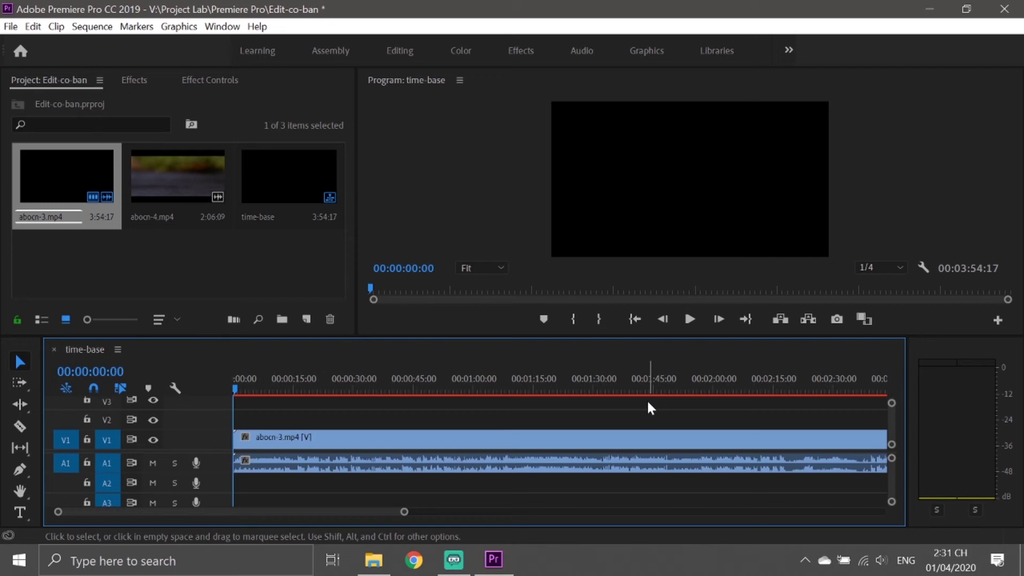
key(Down)
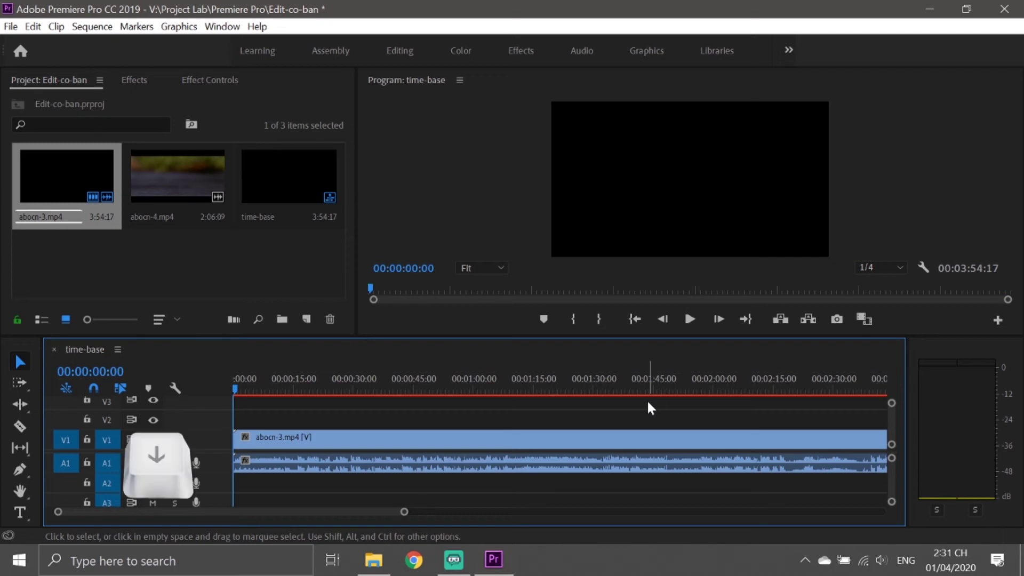
key(Down)
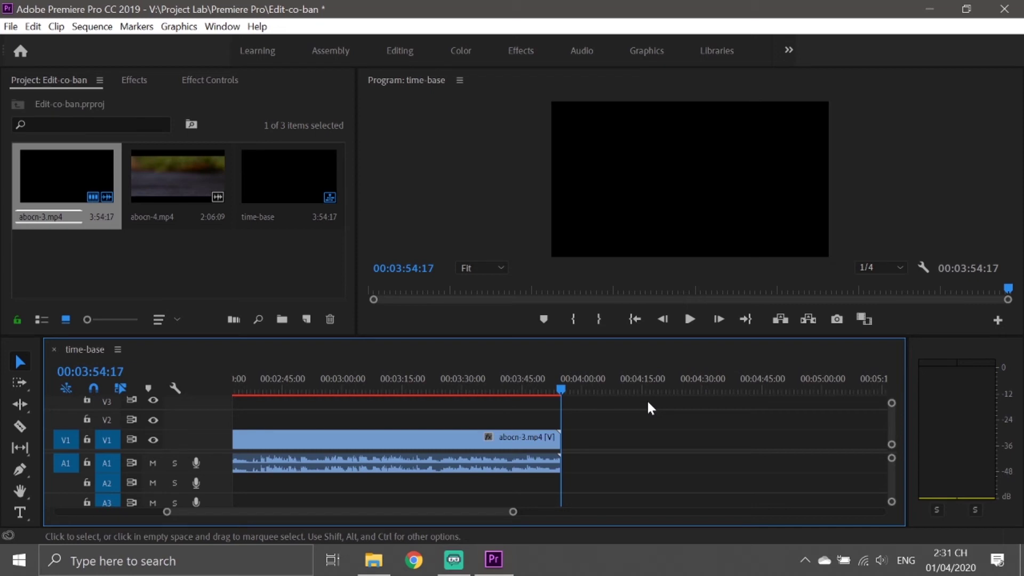
Drag abocn-4.mp4 onto V1 right after abocn-3.mp4 in time-base
click(192, 252)
click(184, 171)
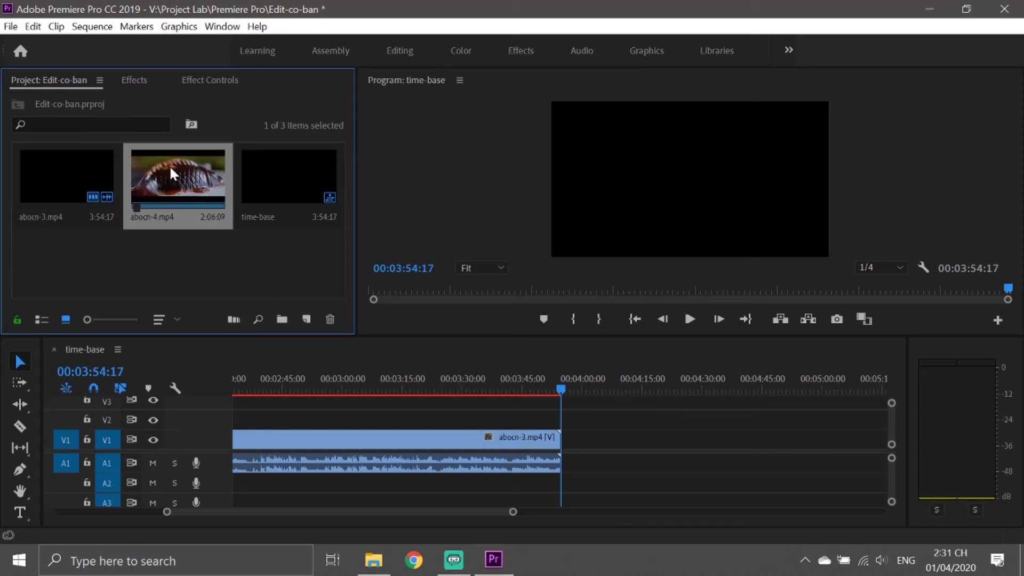
mouse_move(169, 165)
mouse_down()
mouse_move(563, 463)
mouse_move(647, 410)
mouse_up()
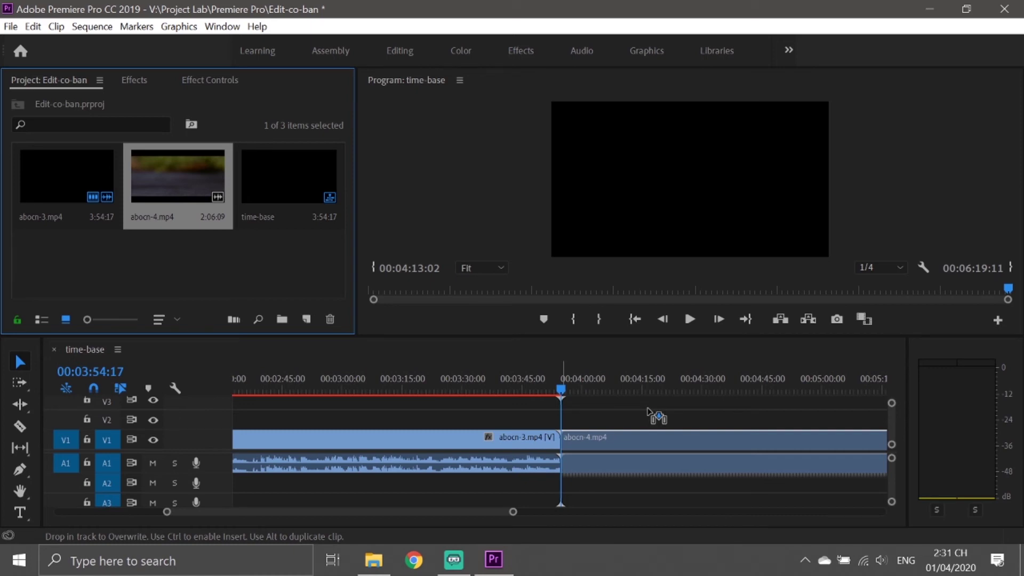
drag(648, 410, 647, 408)
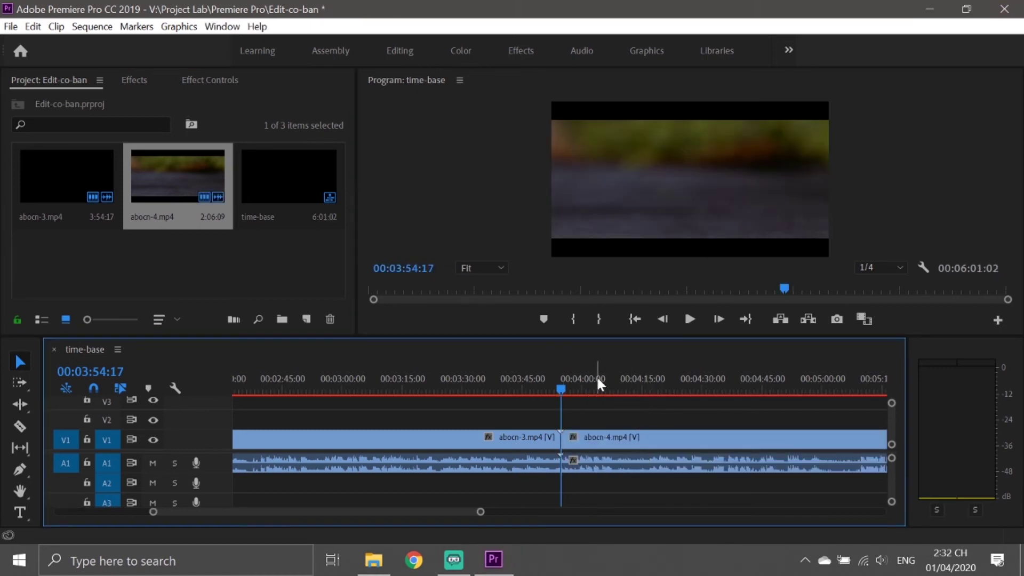
Select abocn-4.mp4 and read its start 00:03:54:17 and duration 00:02:06:09
mouse_move(615, 437)
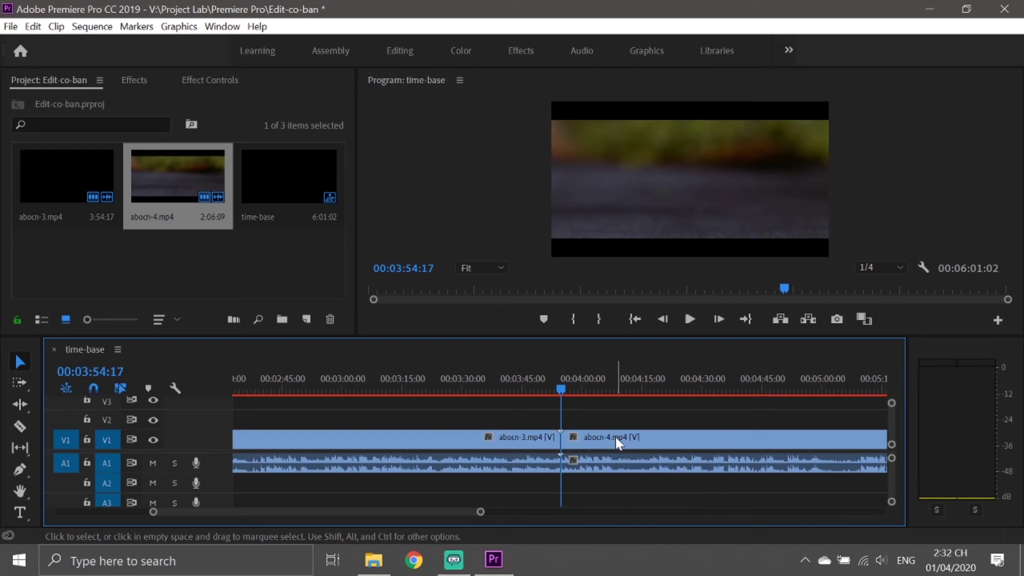
click(615, 437)
mouse_move(616, 436)
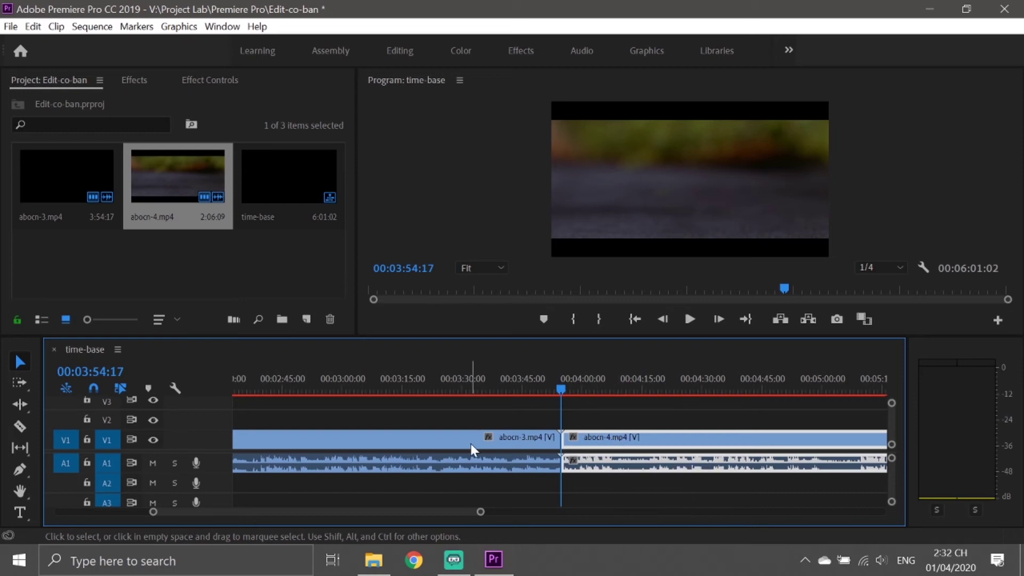
click(471, 444)
click(597, 445)
mouse_move(597, 446)
Apply Scale to Frame Size to abocn-4.mp4, then scrub to 00:04:05:03 to check it
right_click(597, 445)
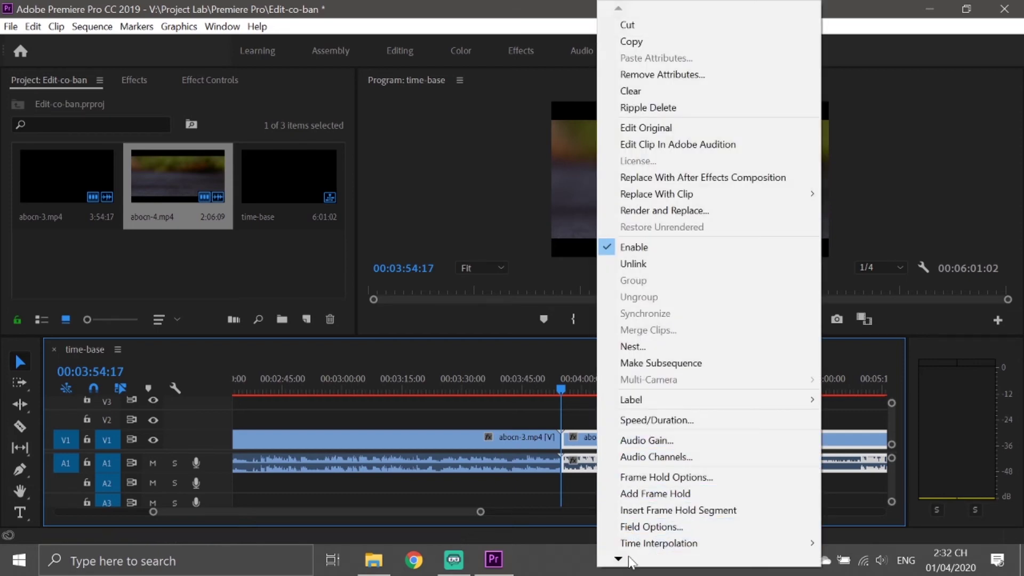
mouse_move(629, 561)
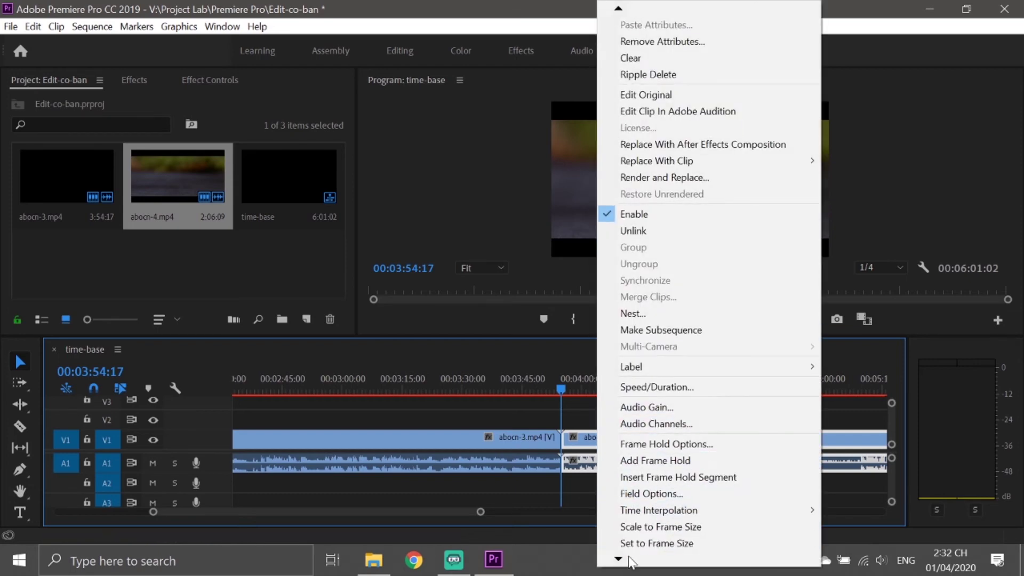
click(673, 527)
click(617, 383)
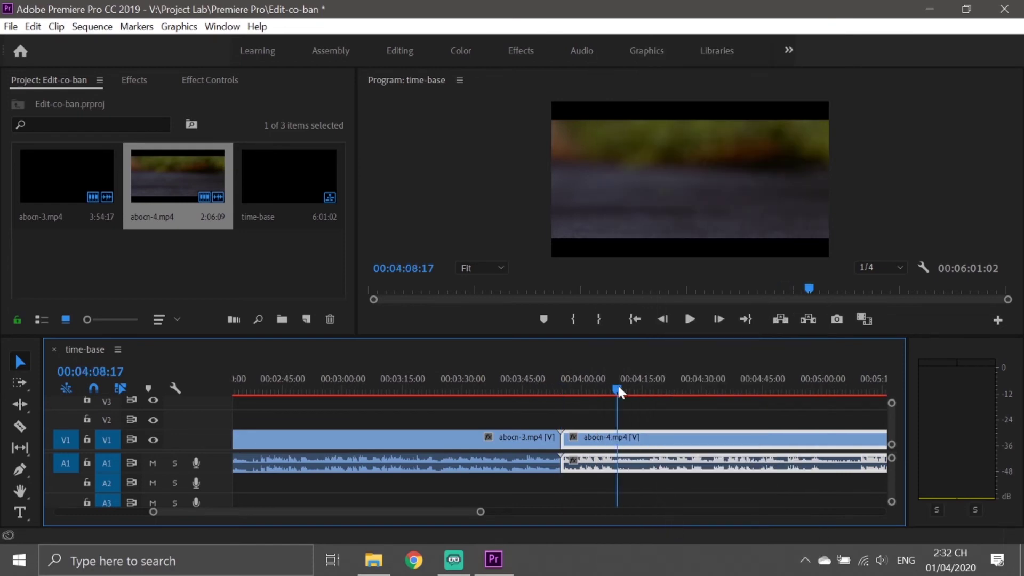
drag(699, 381, 453, 407)
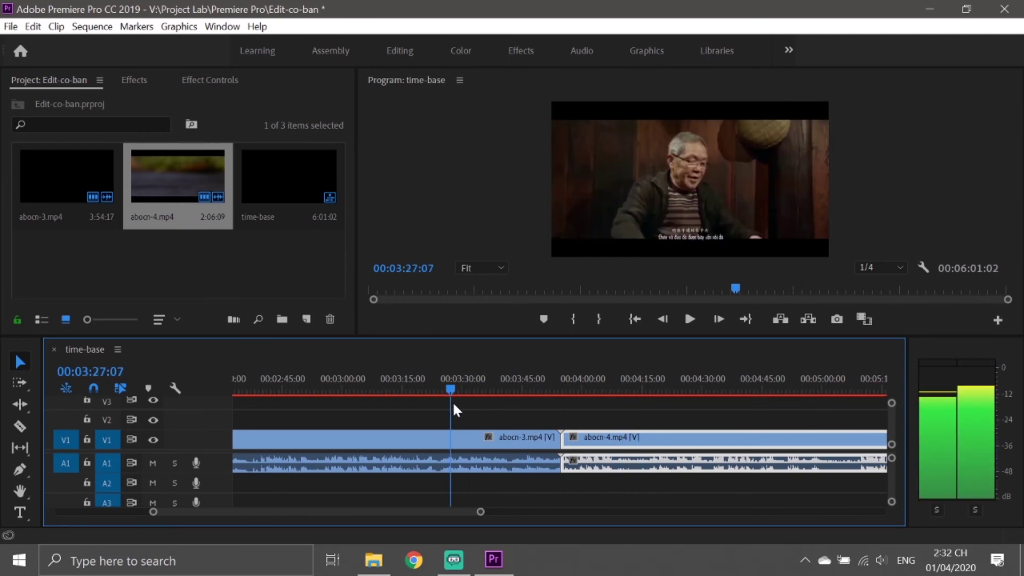
drag(454, 409, 606, 406)
click(643, 421)
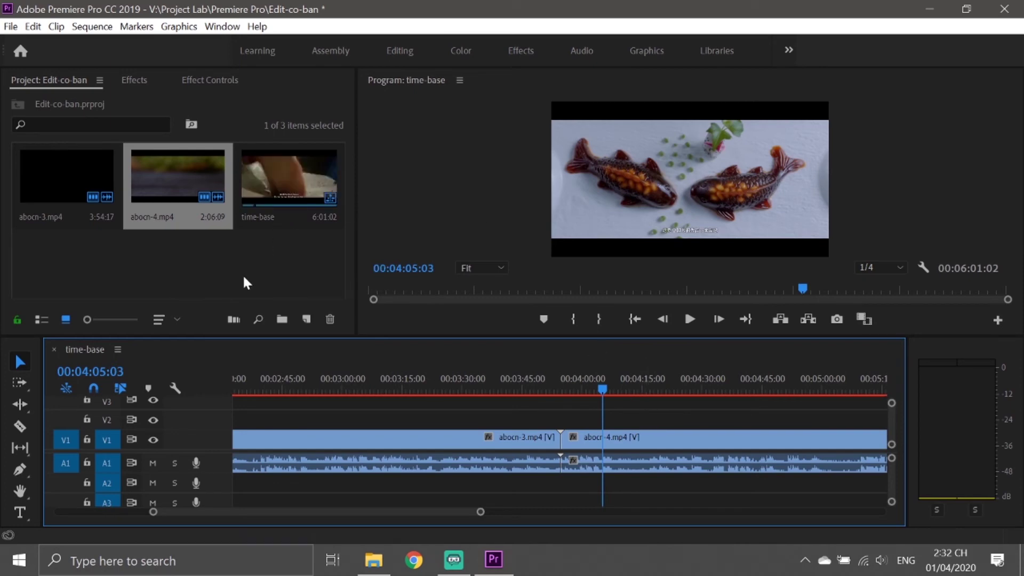
Razor-cut abocn-3.mp4 near 00:00:41, zoom the timeline in, then undo that cut
key(Home)
drag(398, 390, 397, 390)
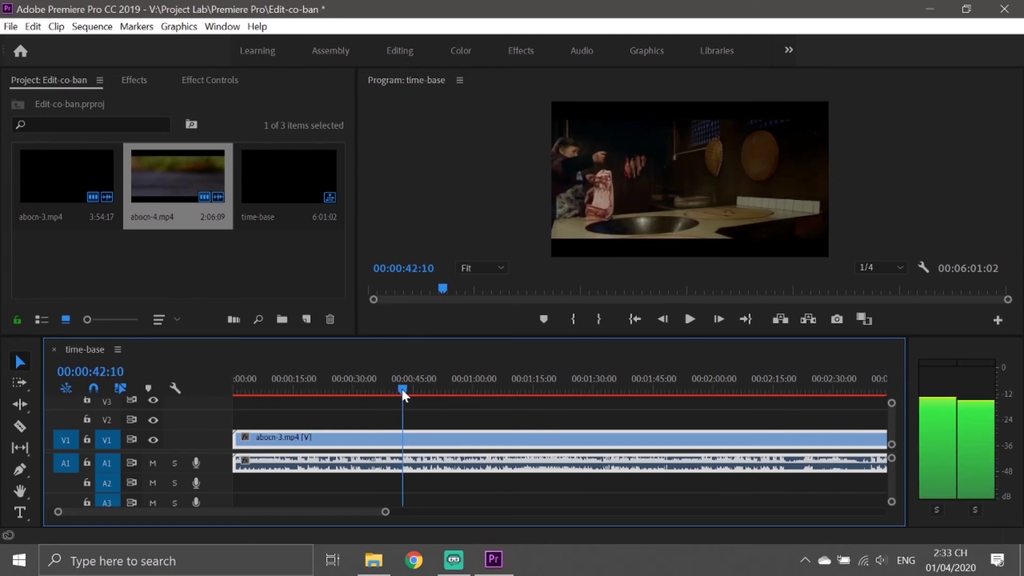
drag(396, 390, 400, 390)
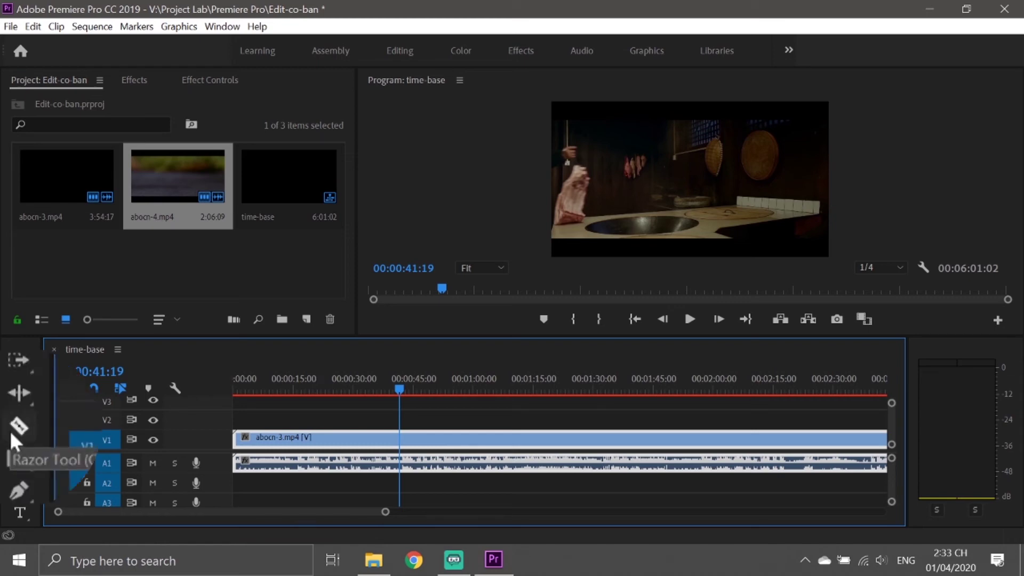
click(16, 429)
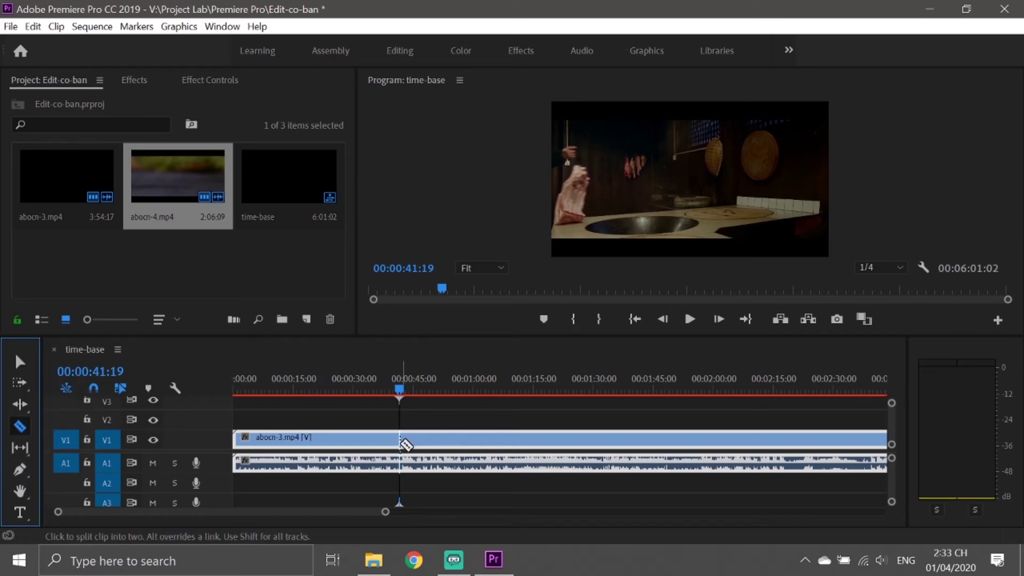
click(404, 444)
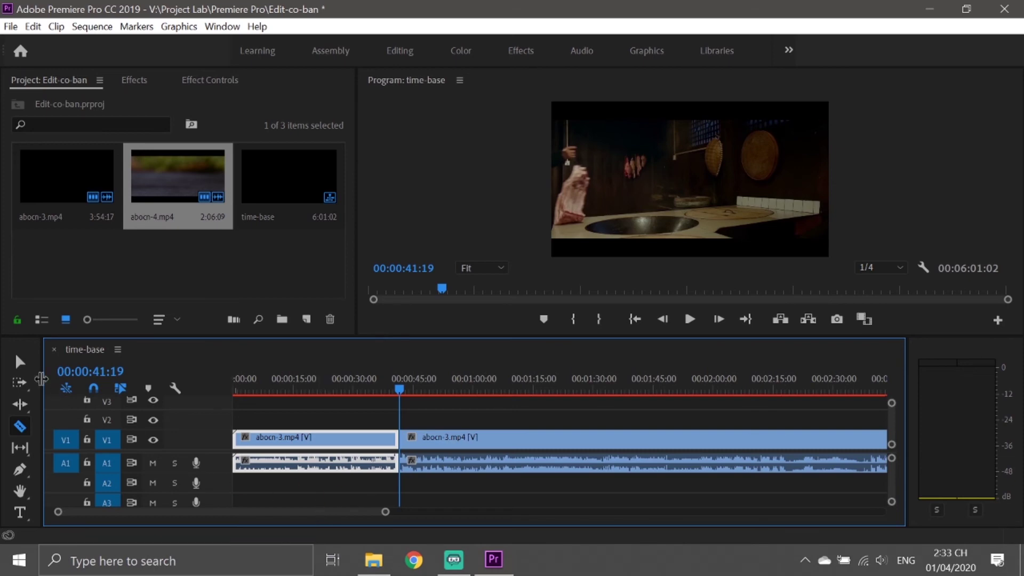
key(v)
drag(385, 511, 249, 512)
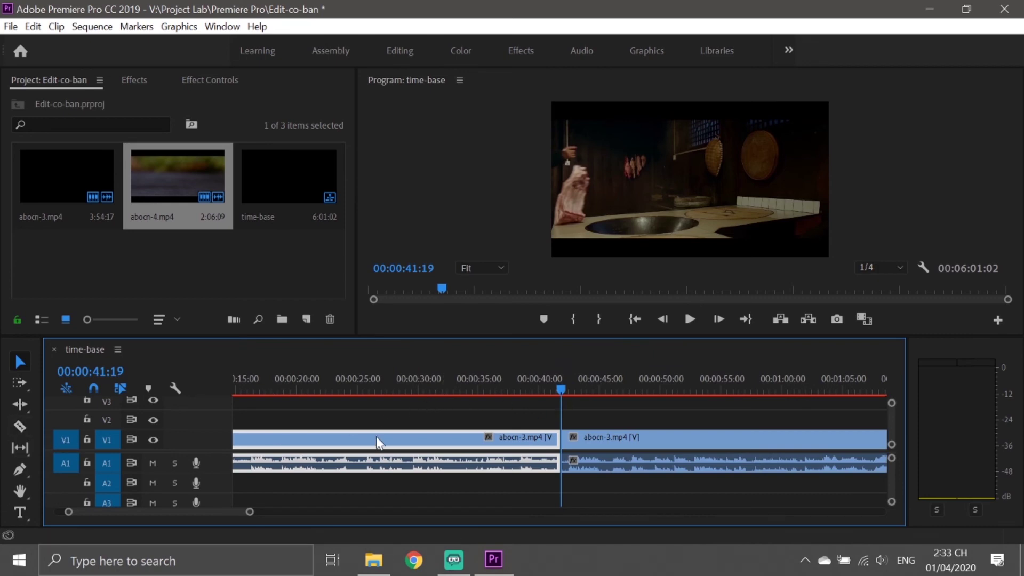
click(586, 414)
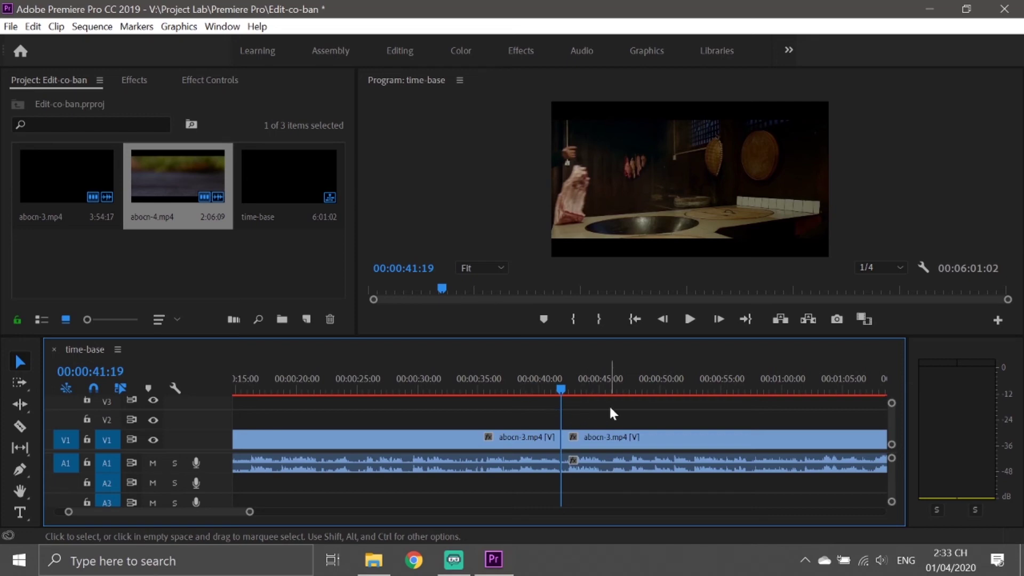
click(598, 377)
key(ctrl+z)
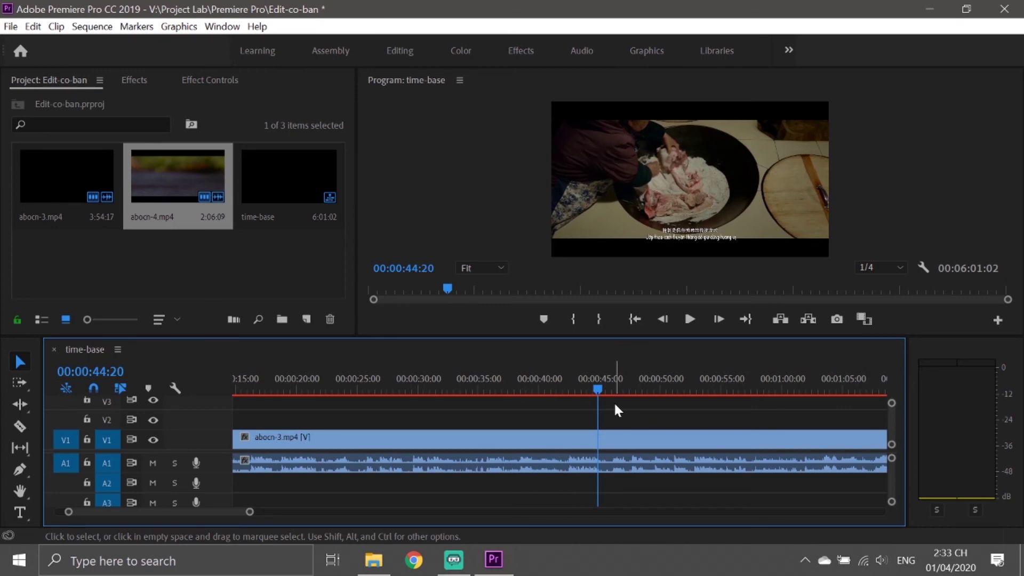
Split abocn-3.mp4 with Ctrl+K at 00:00:41:21, 00:00:52:13 and 00:01:07:07
click(562, 387)
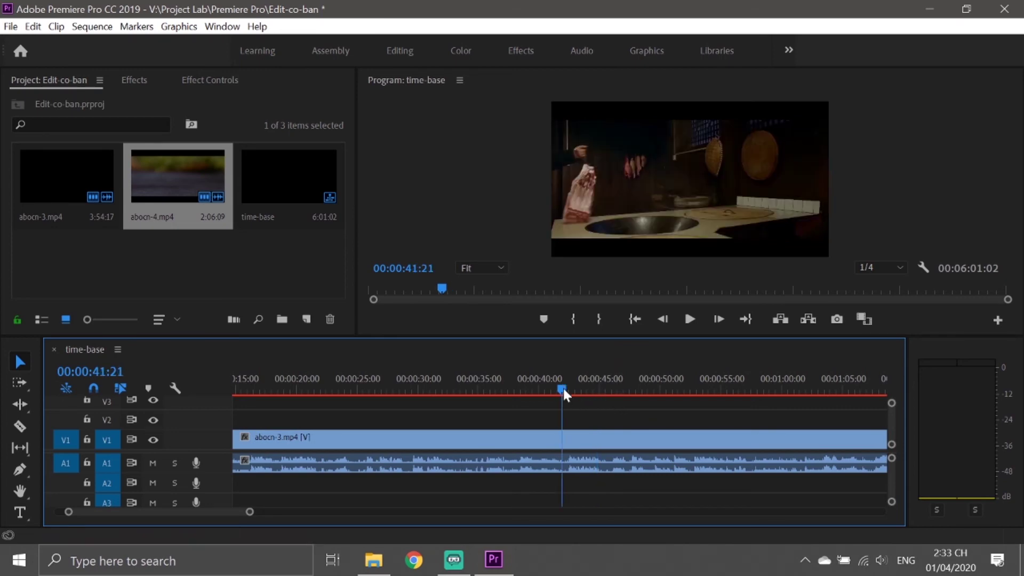
click(555, 441)
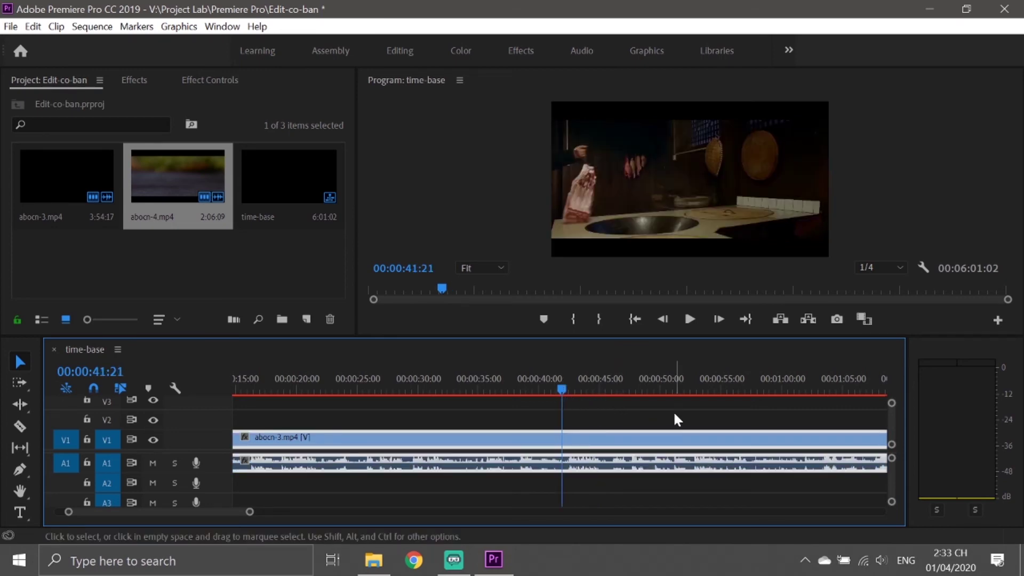
key(ctrl+k)
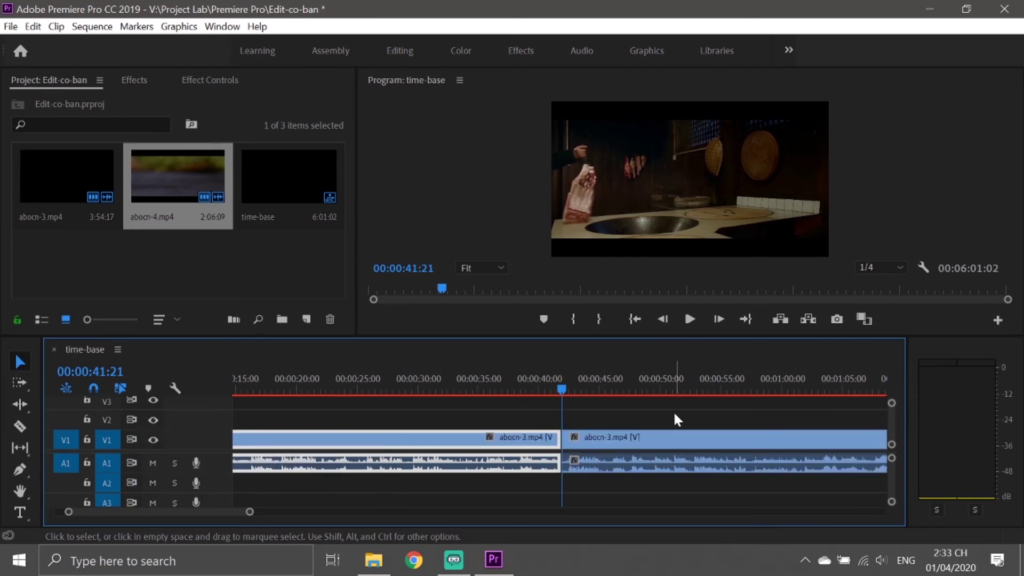
scroll(647, 403, down, 2)
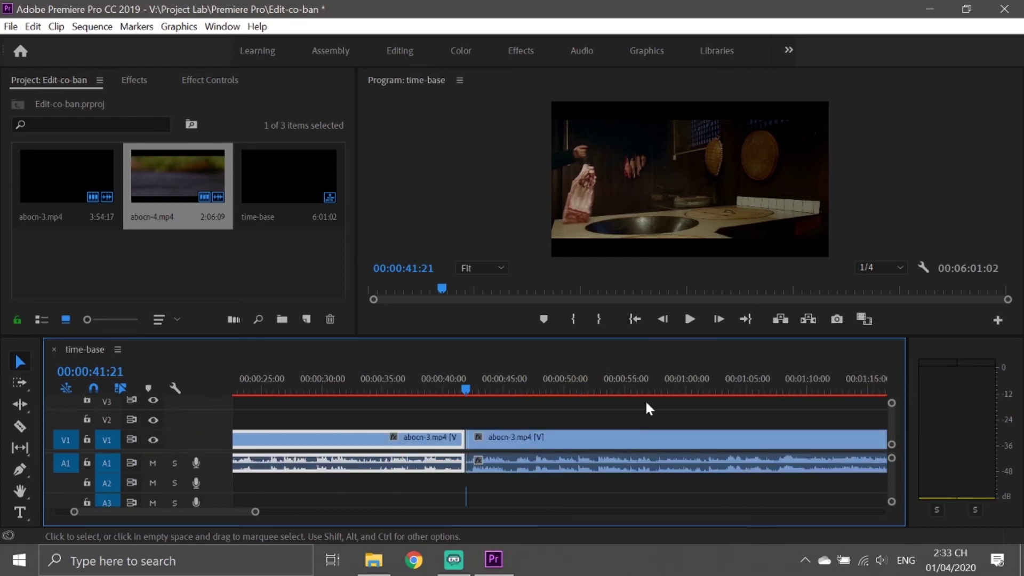
click(605, 390)
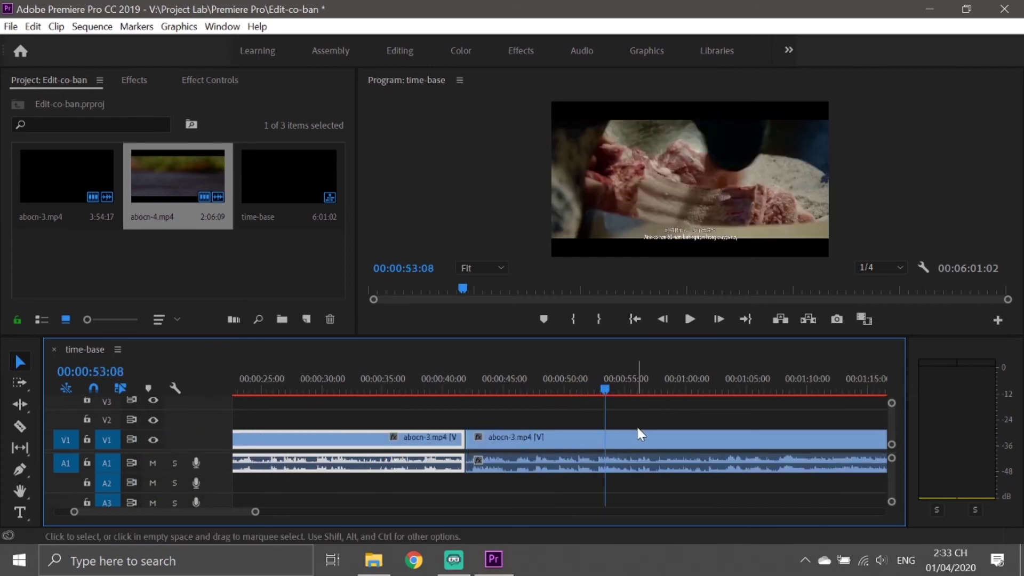
drag(606, 384, 595, 383)
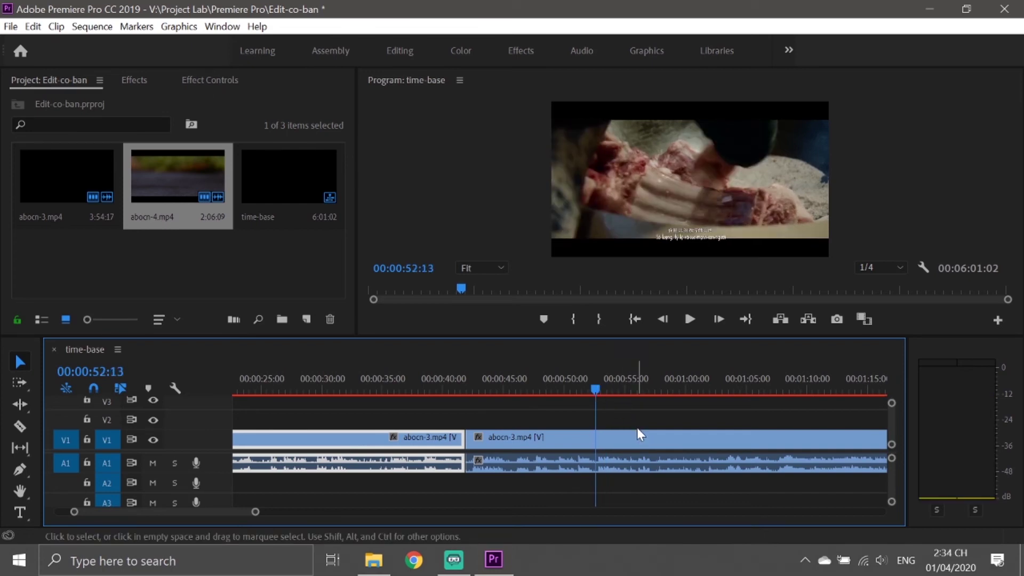
key(ctrl+k)
drag(595, 385, 773, 390)
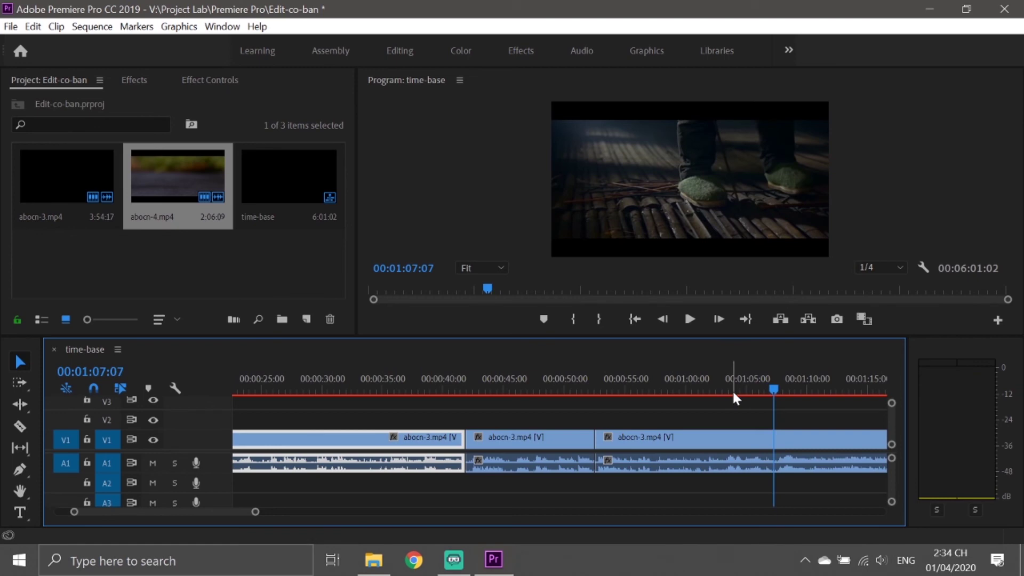
key(ctrl+k)
Add two more Razor cuts to abocn-3.mp4, near 00:00:49 and 00:01:01, and resize the timeline view
key(c)
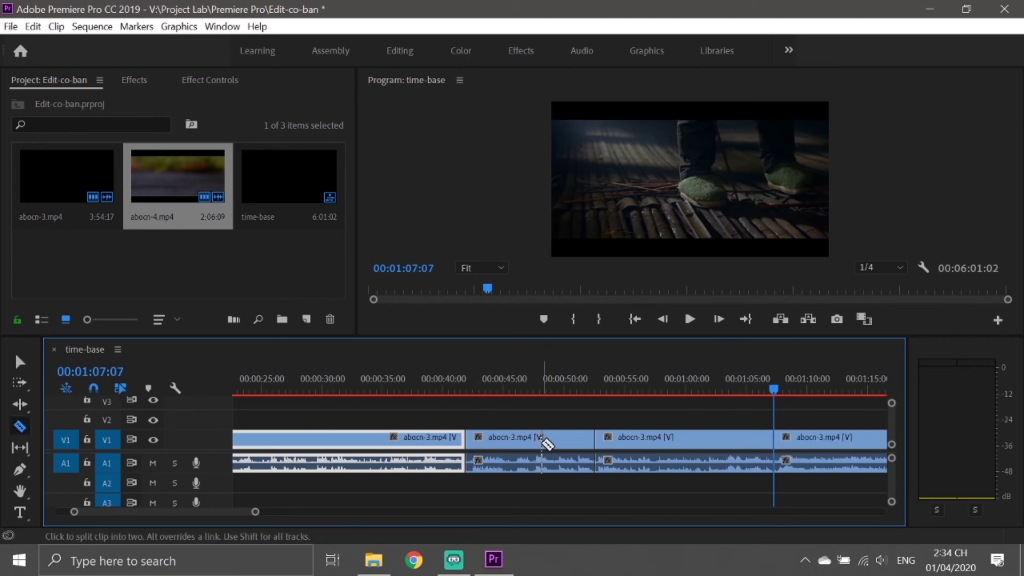
click(541, 442)
click(679, 445)
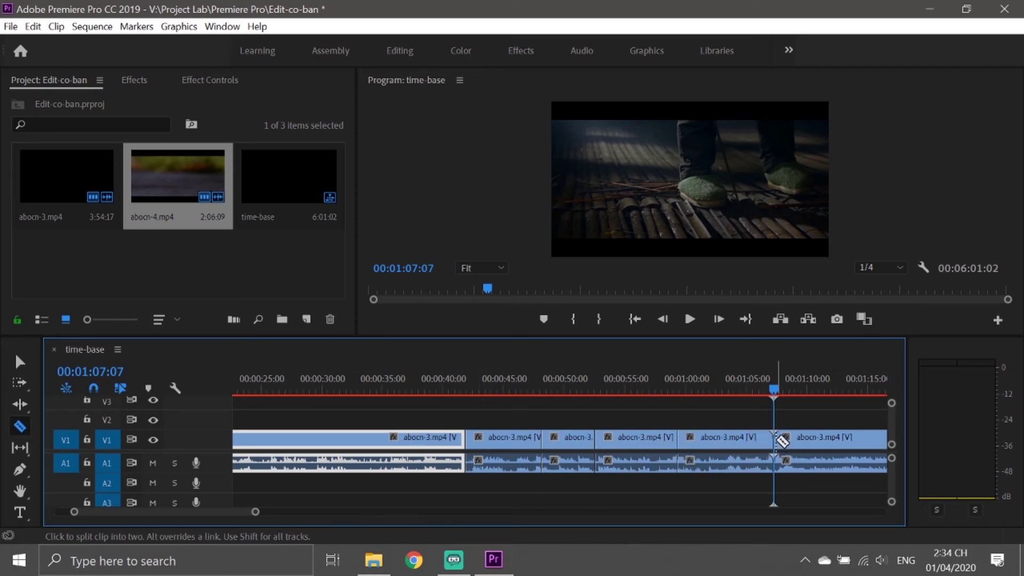
drag(256, 511, 441, 527)
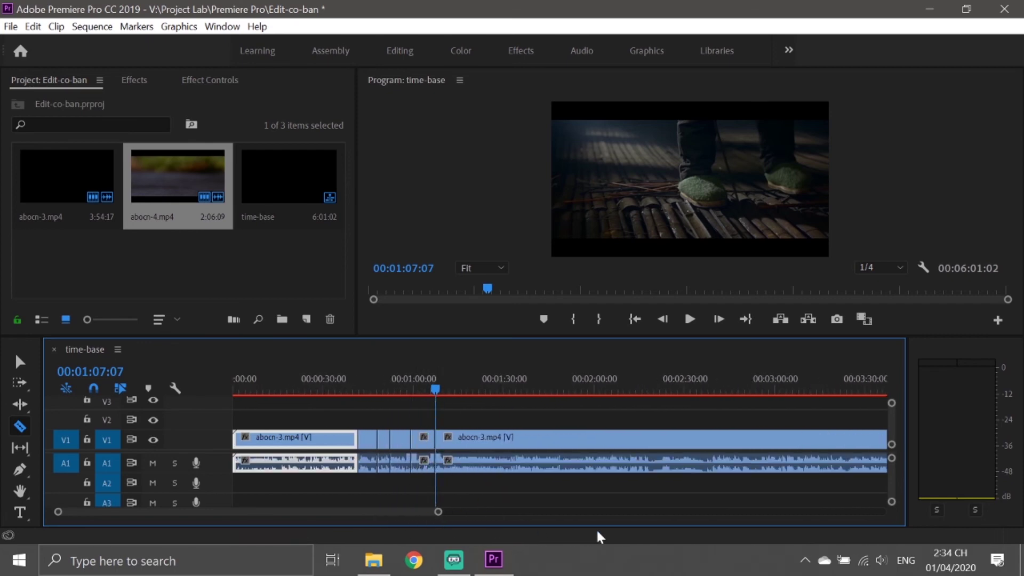
drag(439, 514, 410, 513)
Zoom in, move the playhead to 00:01:10:22 and select the last abocn-3.mp4 piece
key(equal)
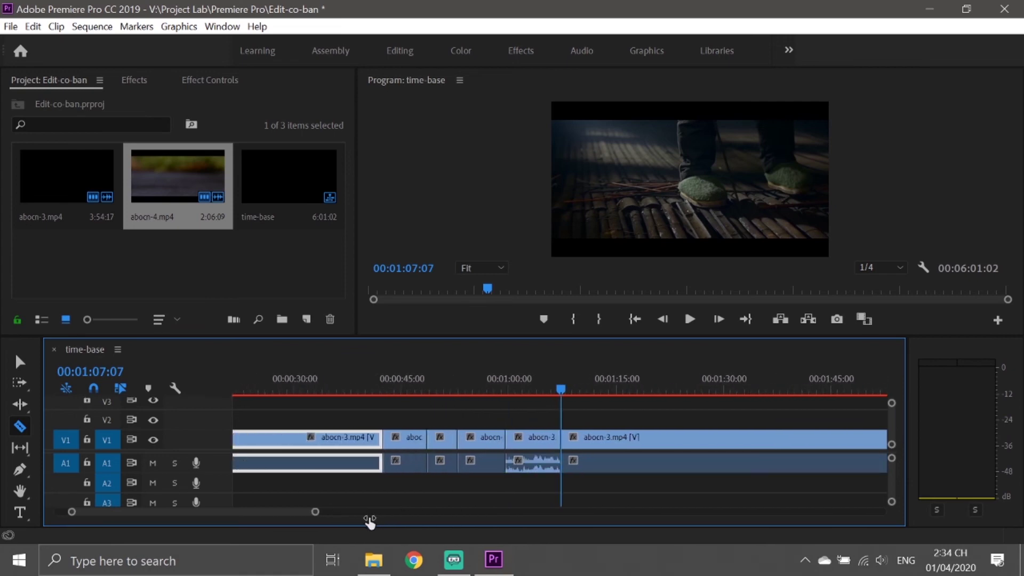
click(20, 361)
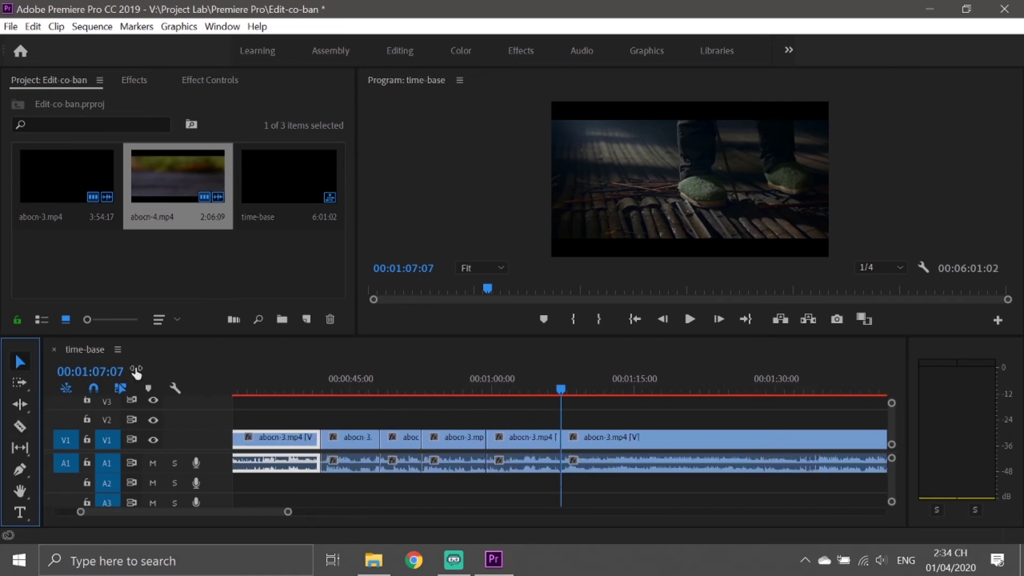
click(487, 419)
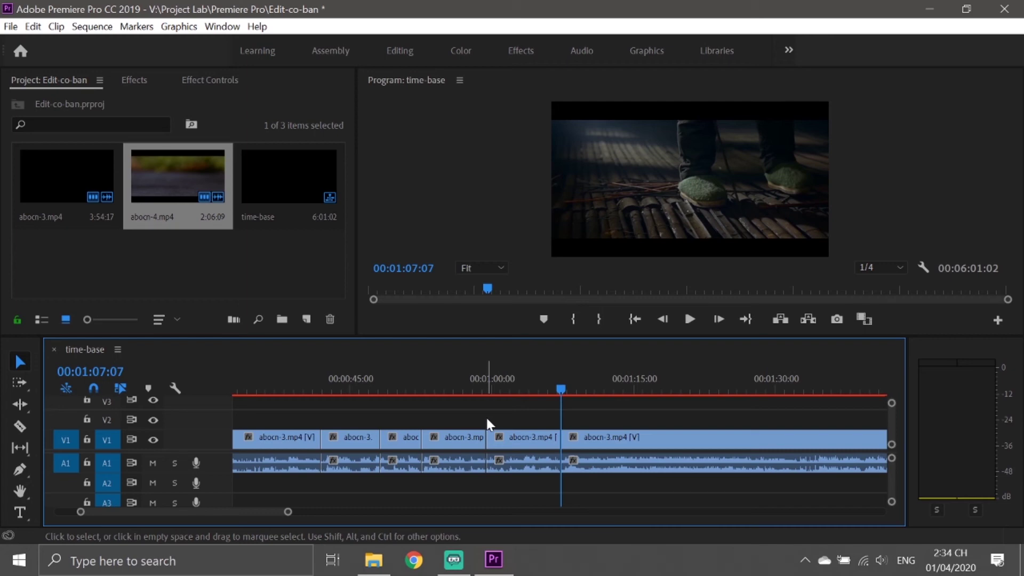
click(595, 391)
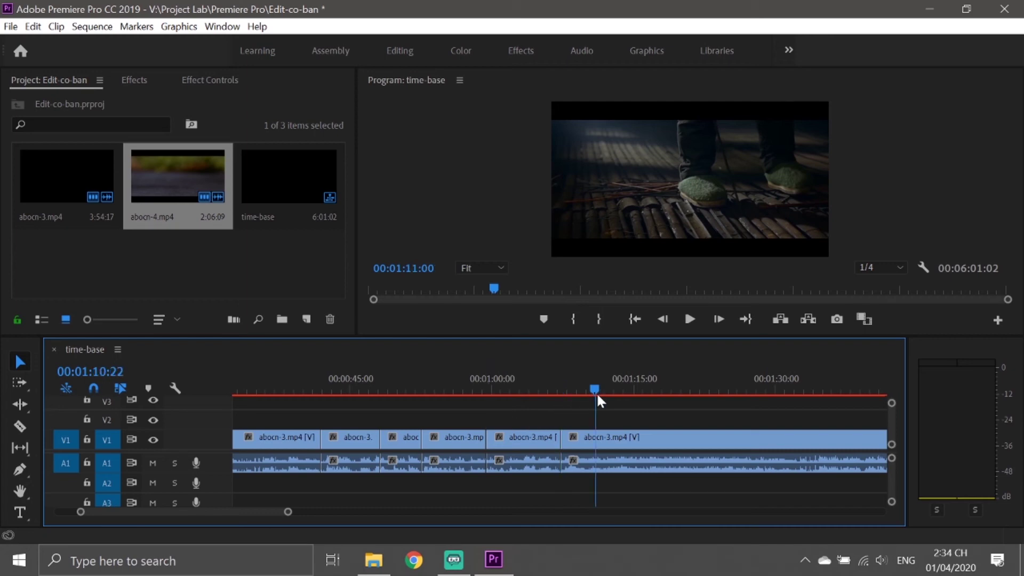
scroll(668, 409, down, 3)
click(499, 436)
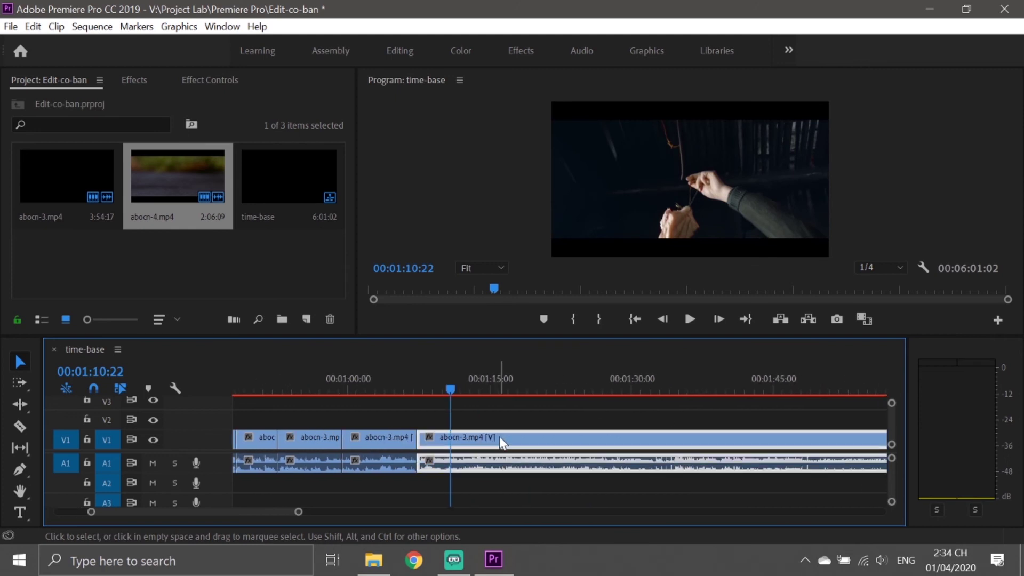
Ripple-trim the piece's start up to 00:01:30:06, shortening time-base to 5:38:02
drag(465, 395, 602, 389)
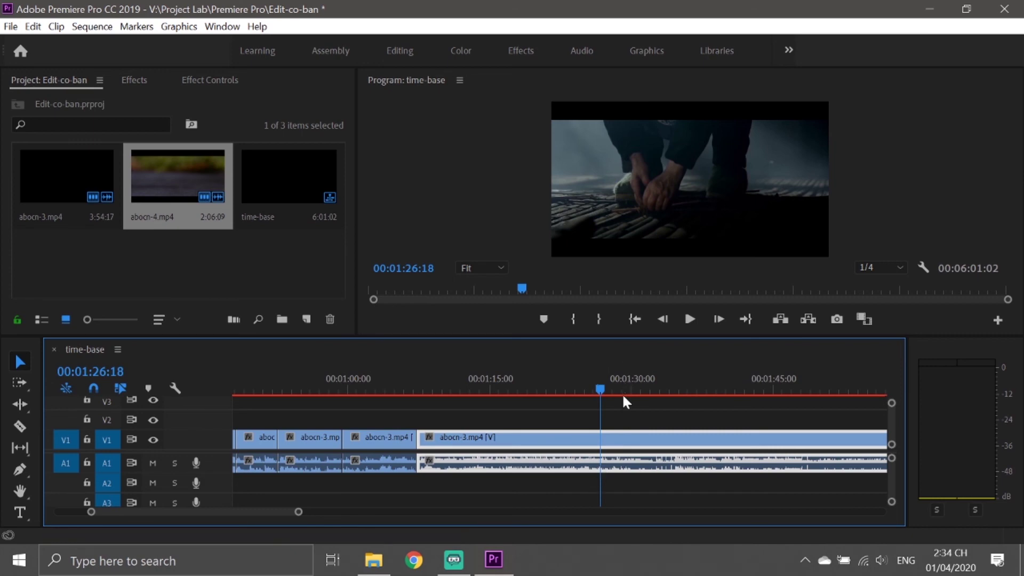
mouse_move(539, 453)
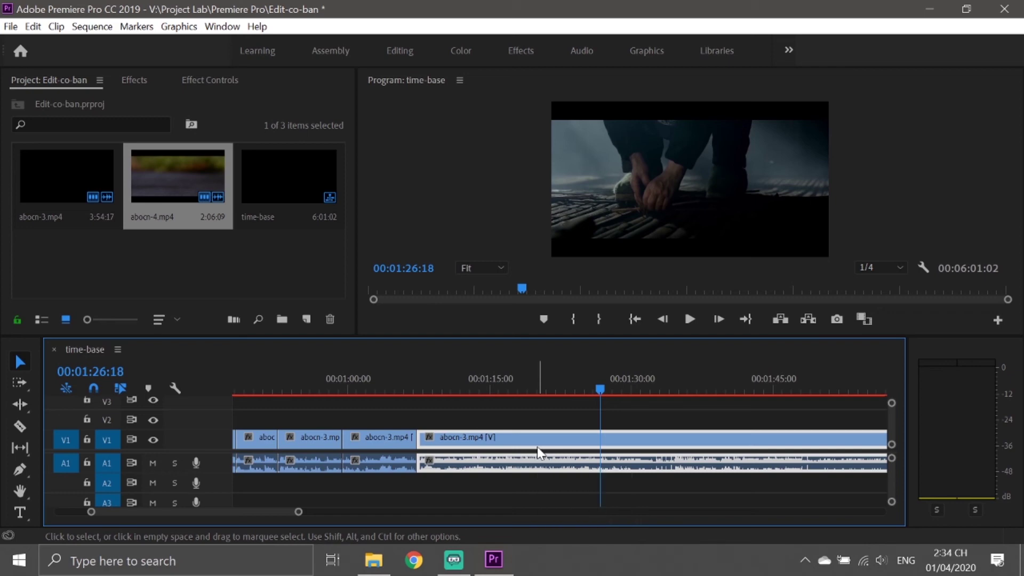
key(q)
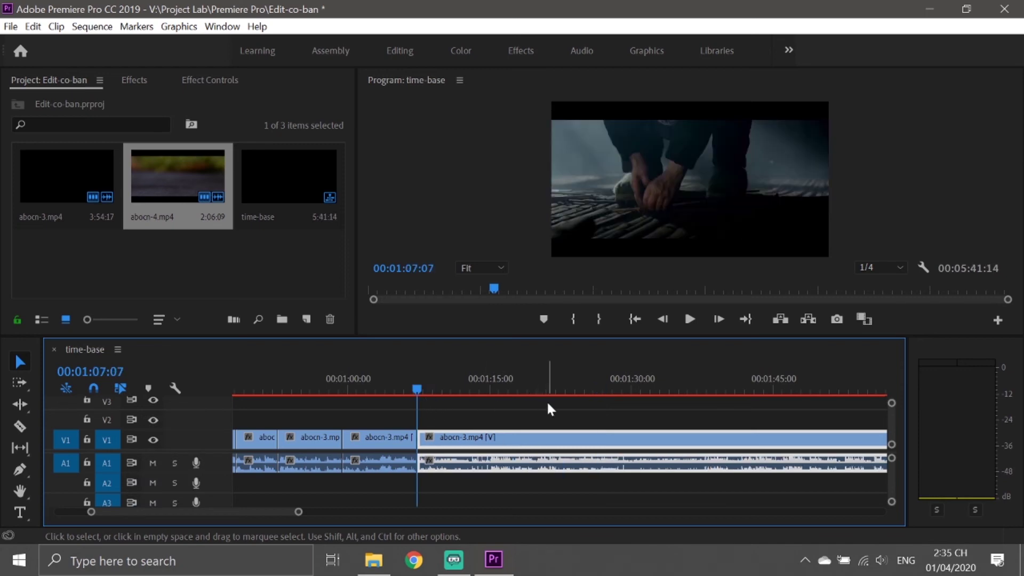
key(ctrl+z)
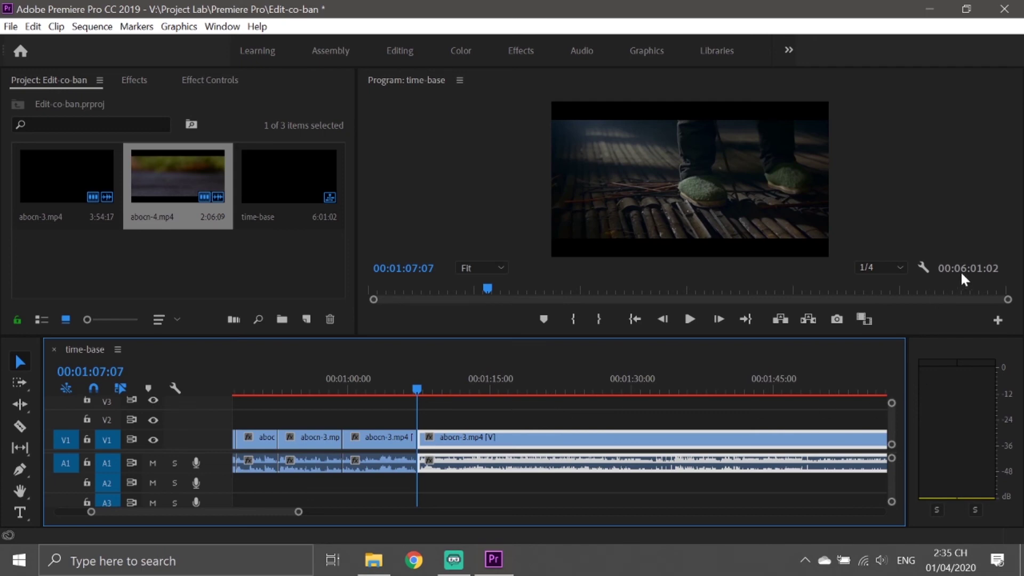
click(632, 388)
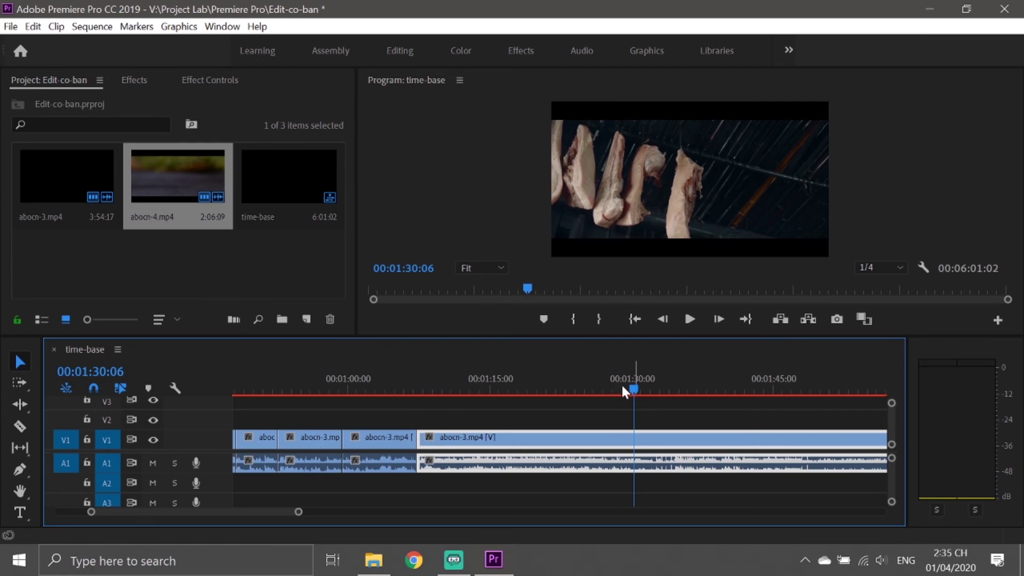
key(q)
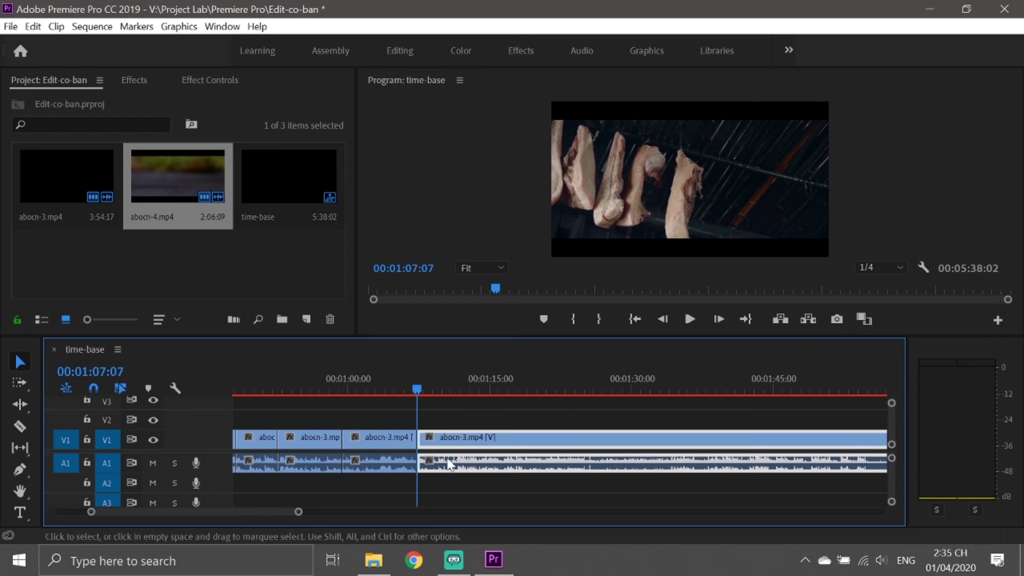
Delete the 00:00:52:13–00:00:59:08 piece and ripple-delete its gap, leaving time-base 5:31:06
click(487, 489)
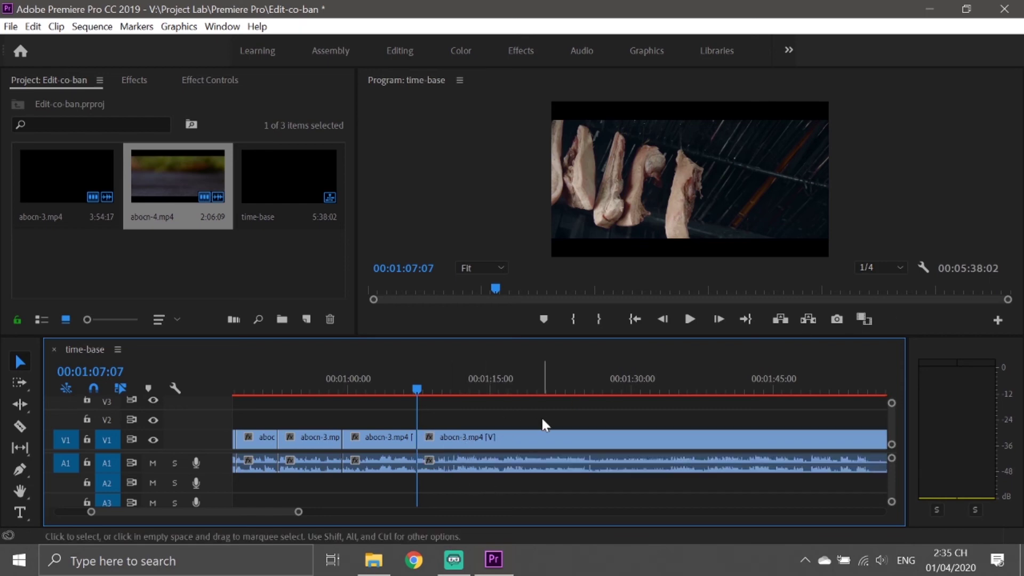
scroll(513, 452, down, 2)
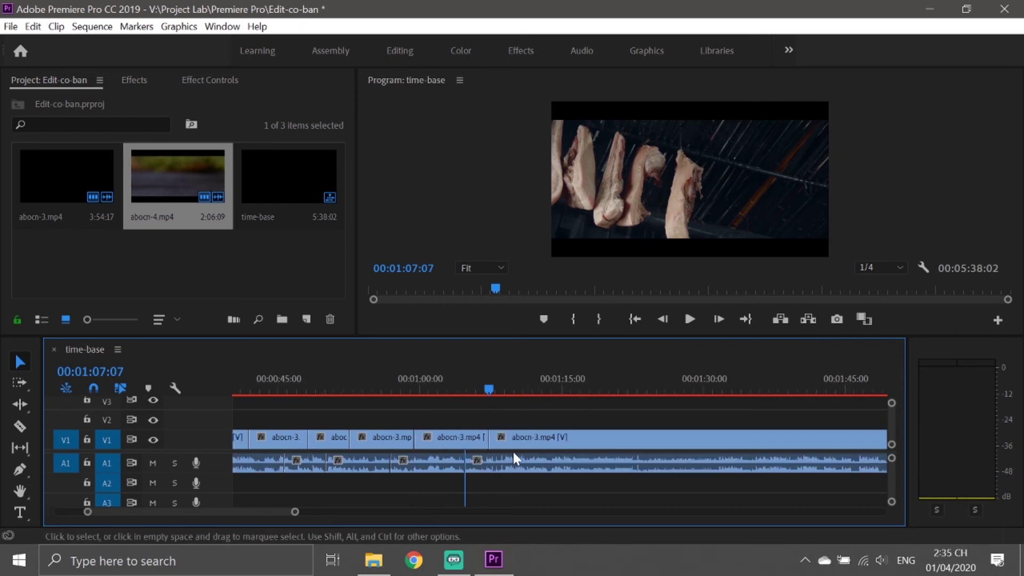
scroll(513, 452, down, 2)
scroll(511, 449, down, 2)
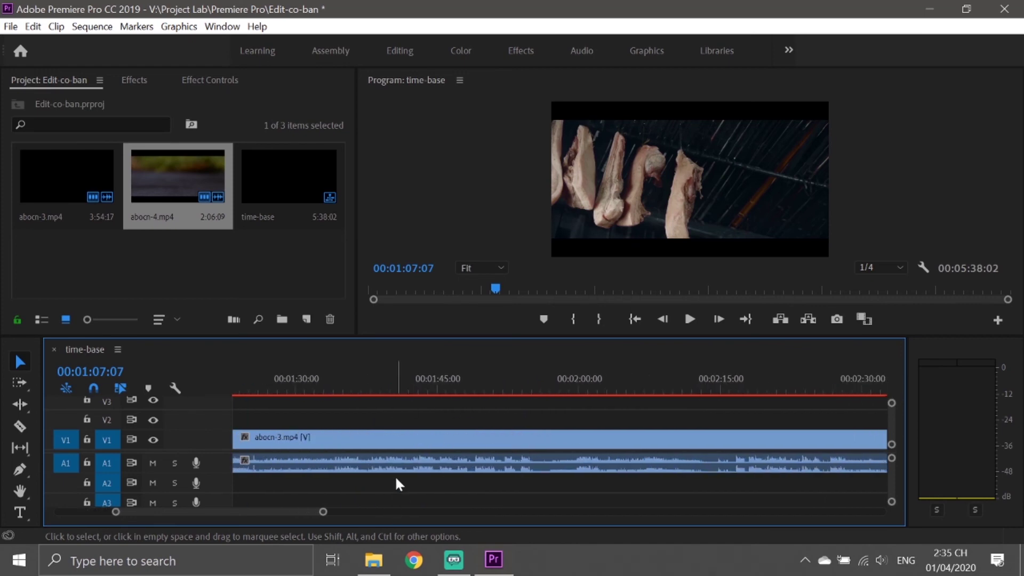
scroll(395, 475, up, 2)
scroll(394, 474, up, 2)
scroll(395, 478, up, 2)
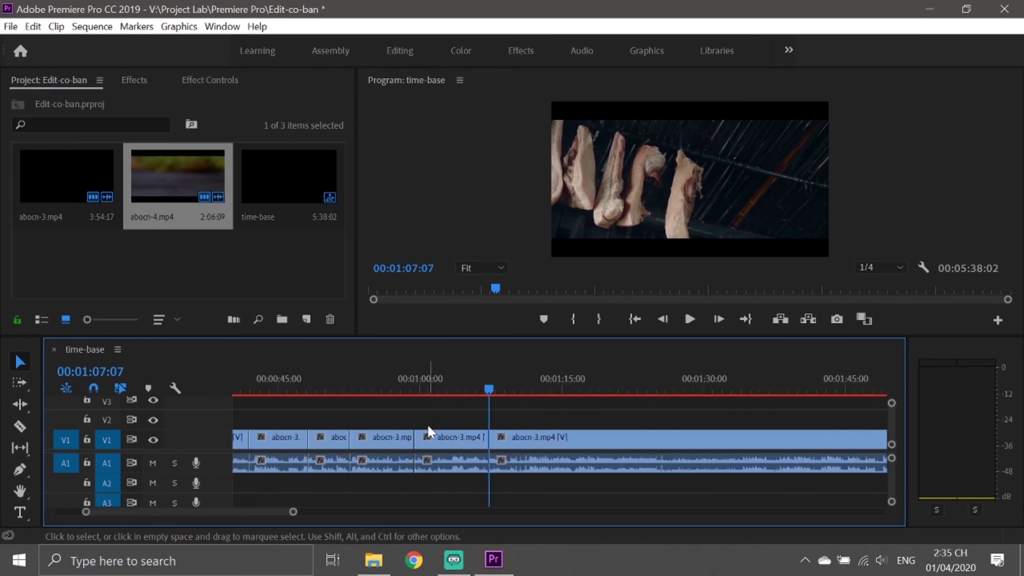
click(393, 440)
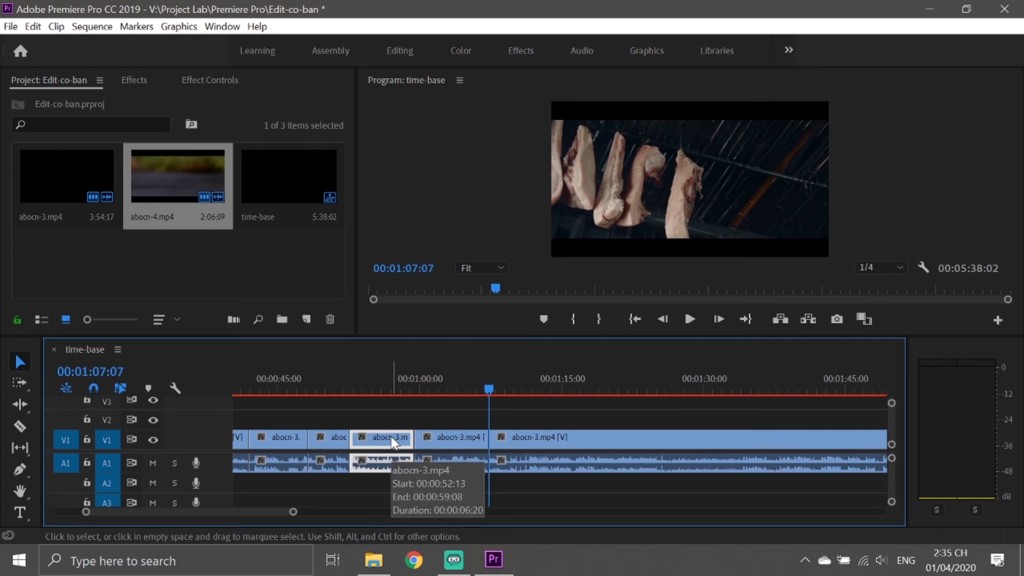
key(Delete)
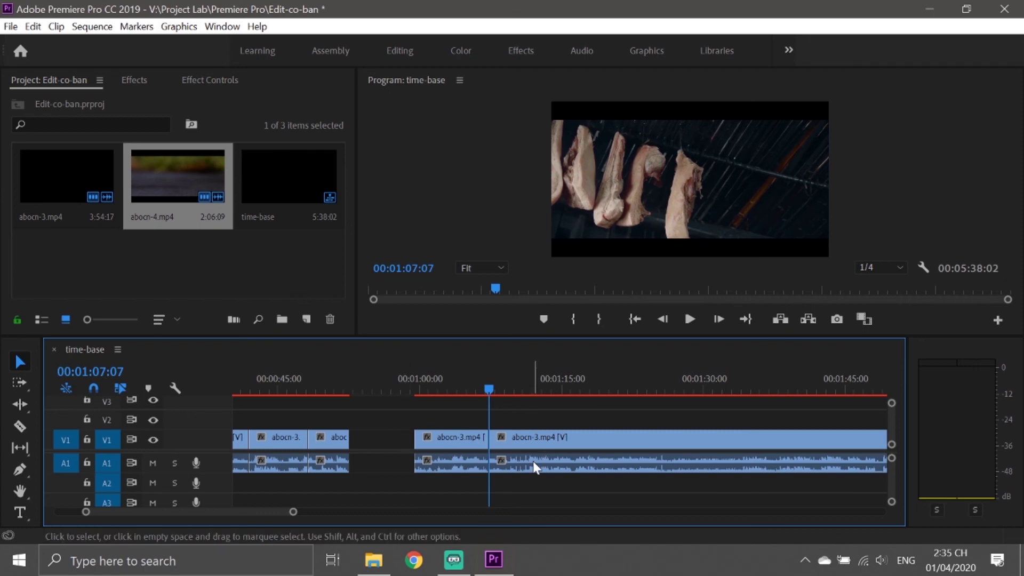
click(383, 446)
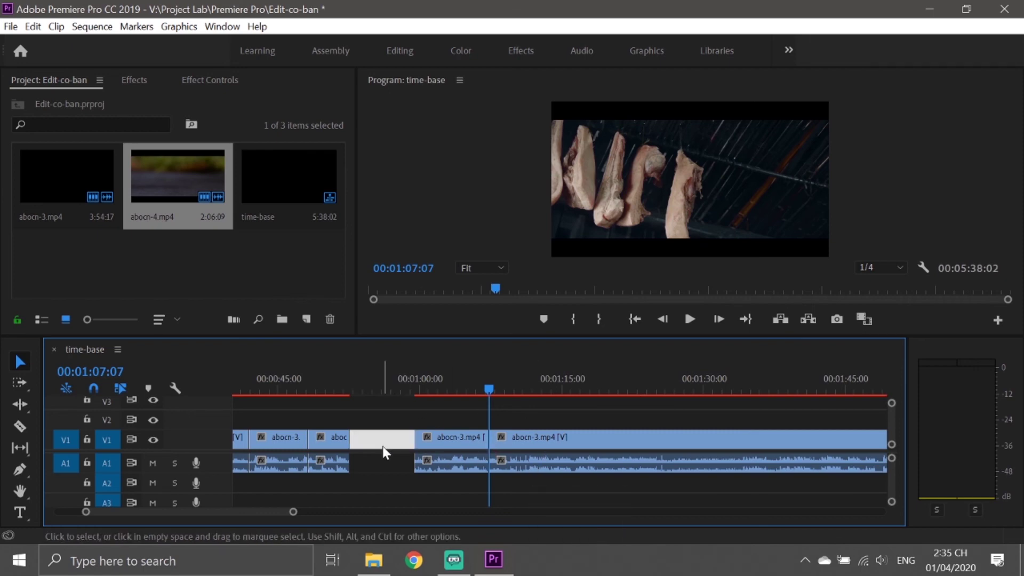
right_click(382, 447)
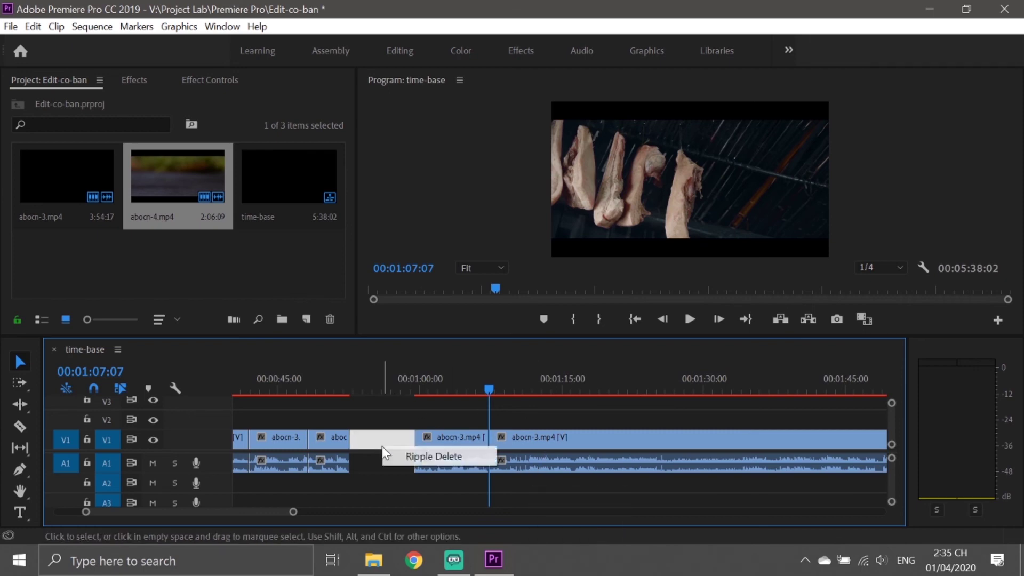
click(401, 457)
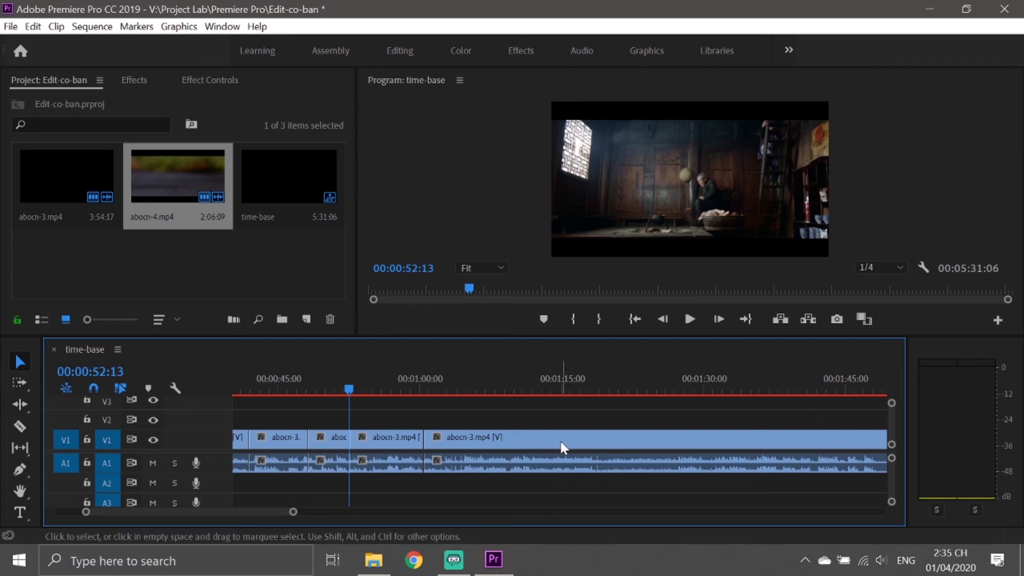
Ripple-trim abocn-4.mp4's end at 00:04:53:20 with W, then scrub back to review
scroll(507, 439, down, 2)
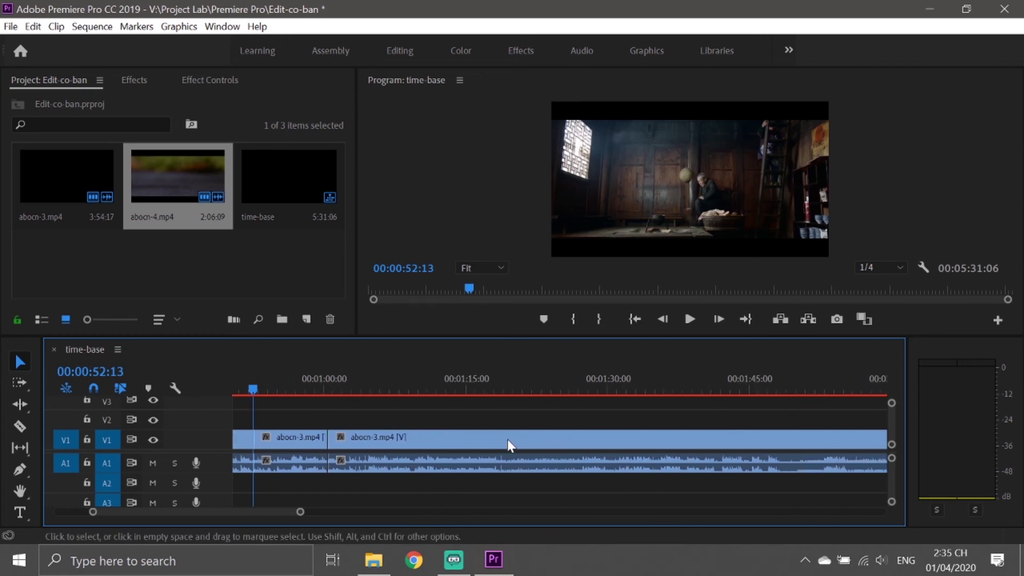
scroll(507, 439, down, 5)
scroll(506, 436, down, 3)
scroll(505, 437, down, 3)
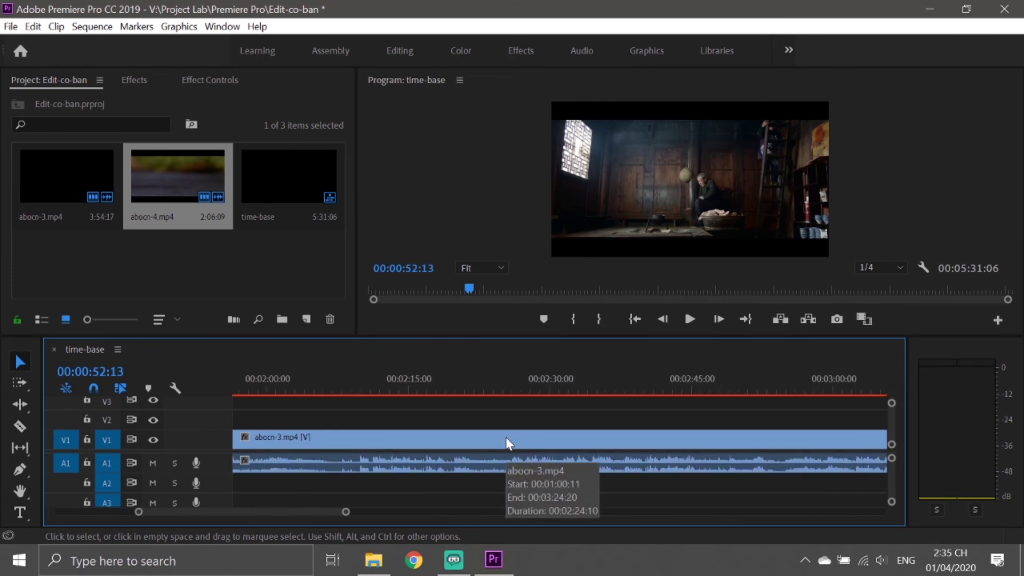
scroll(506, 436, down, 3)
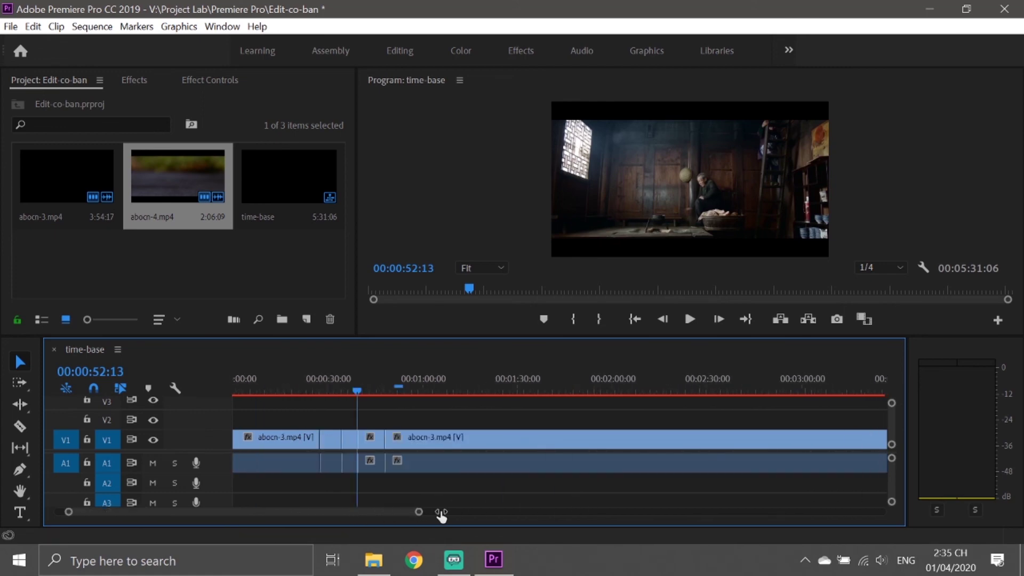
drag(355, 512, 635, 512)
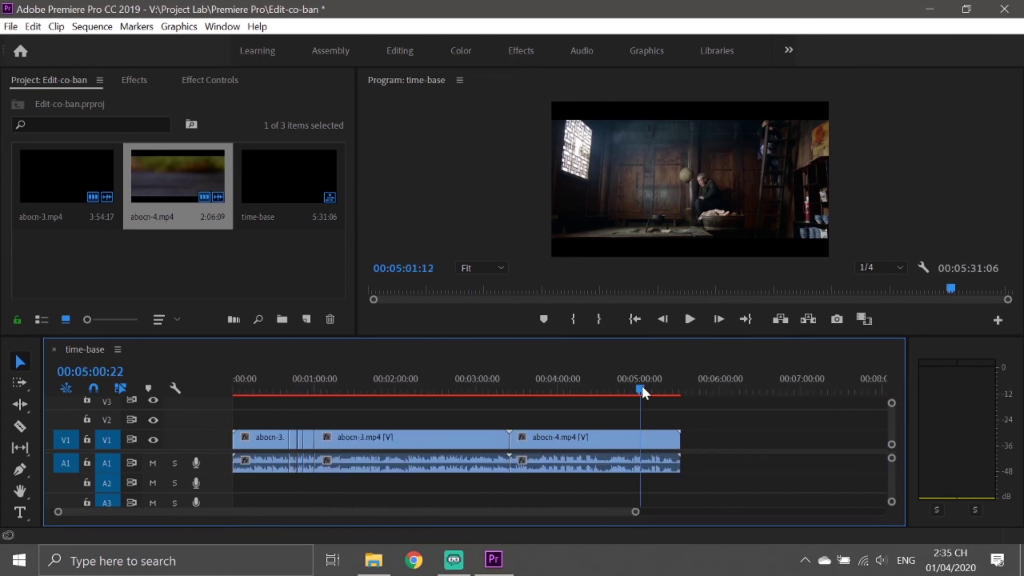
drag(642, 393, 628, 393)
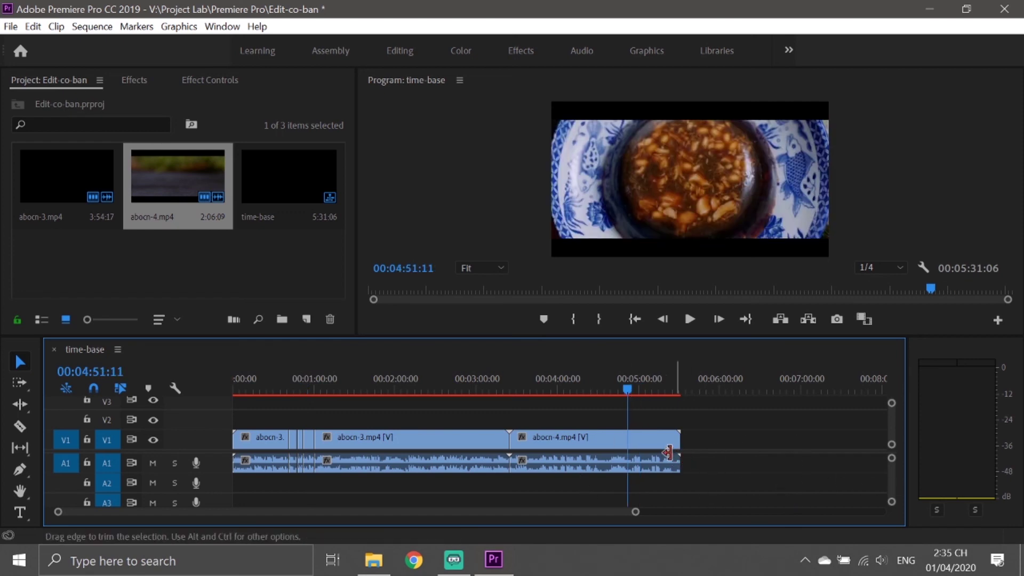
click(635, 438)
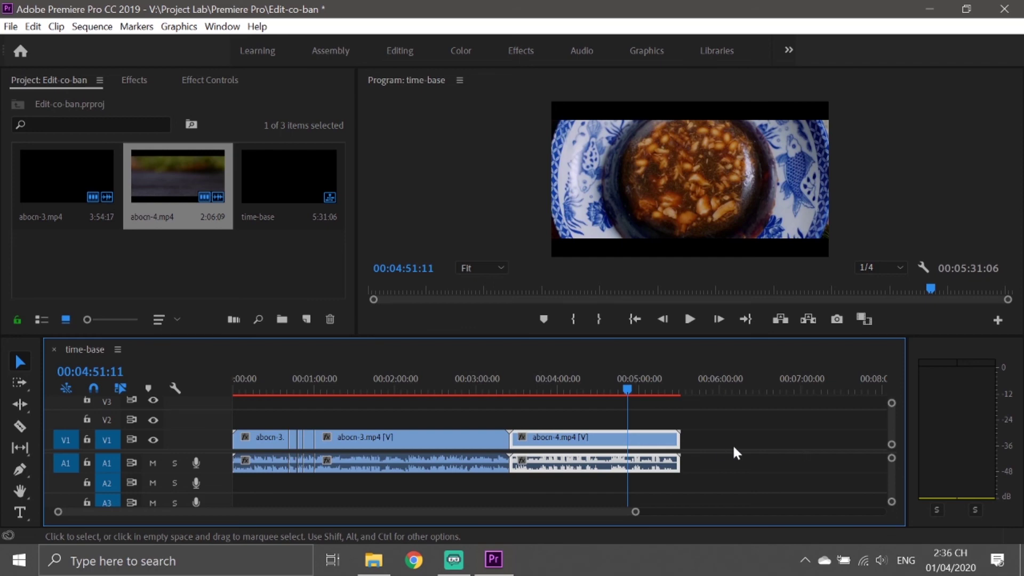
drag(635, 387, 632, 392)
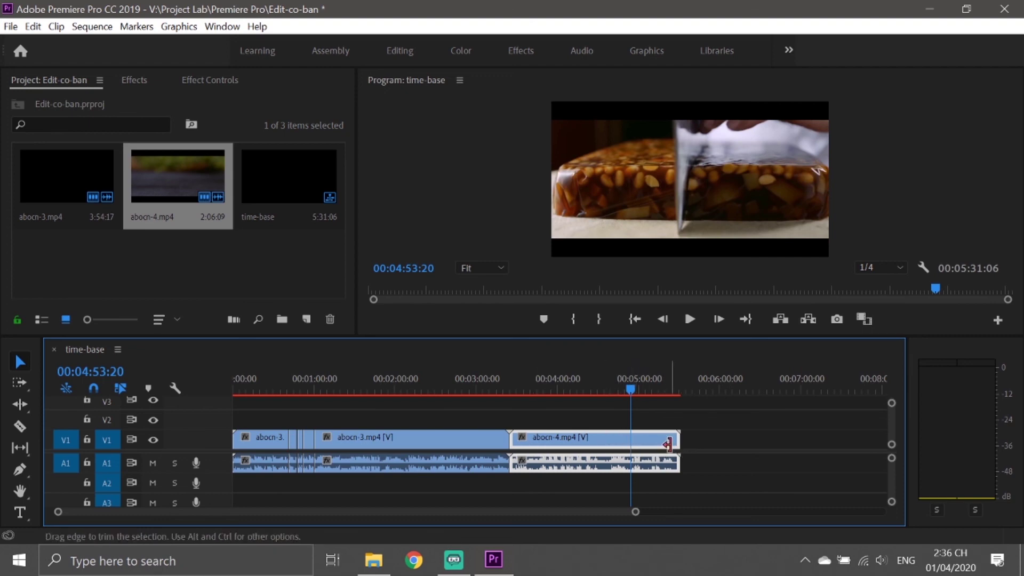
key(w)
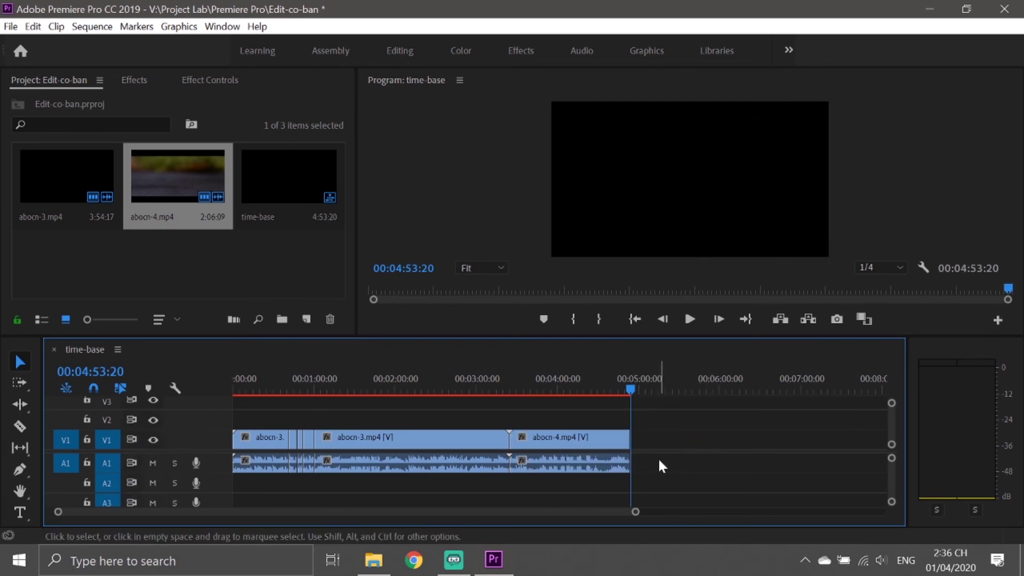
drag(629, 391, 216, 395)
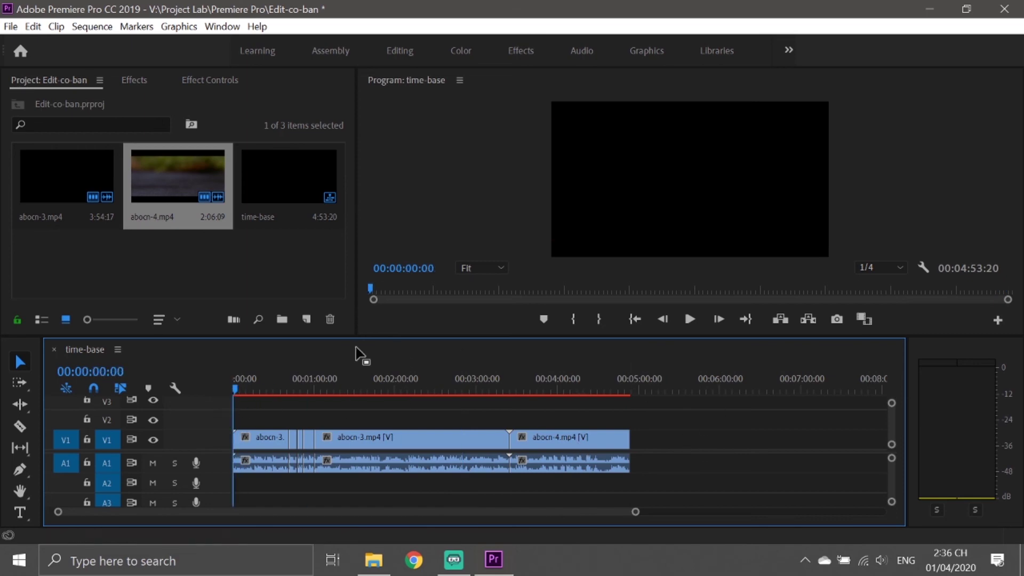
mouse_move(236, 390)
mouse_down()
mouse_move(510, 398)
mouse_move(594, 410)
mouse_up()
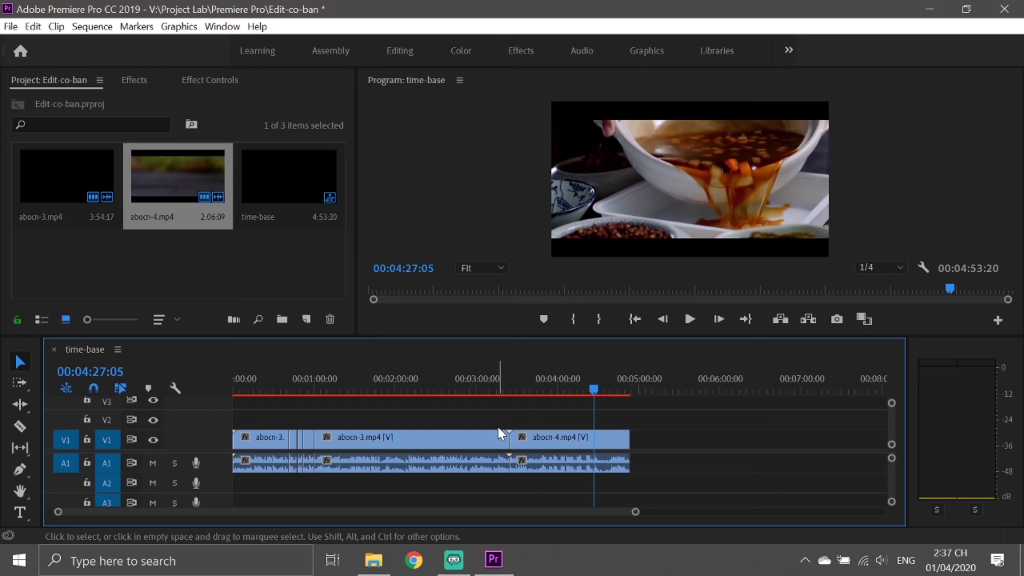
click(471, 387)
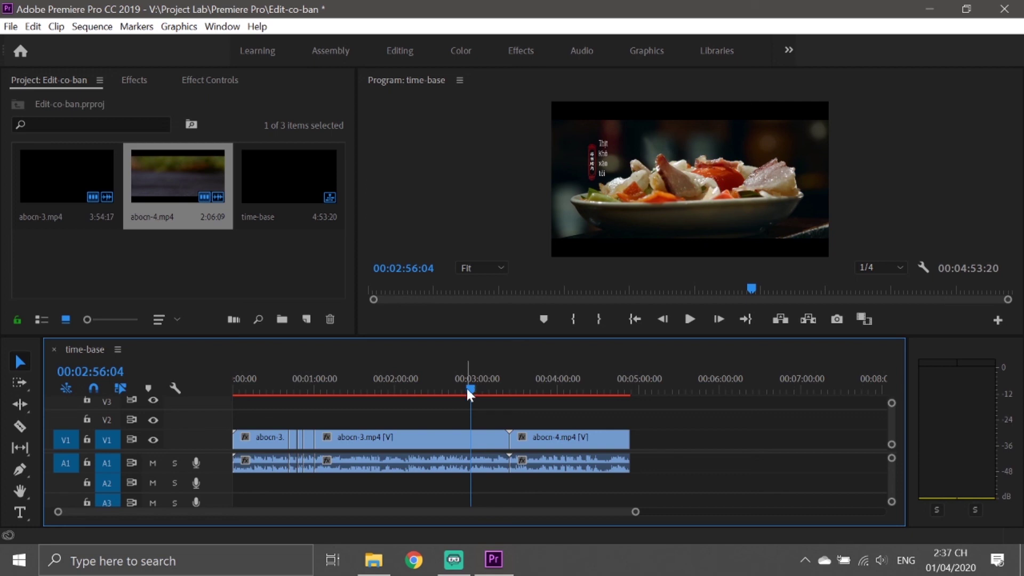
click(590, 388)
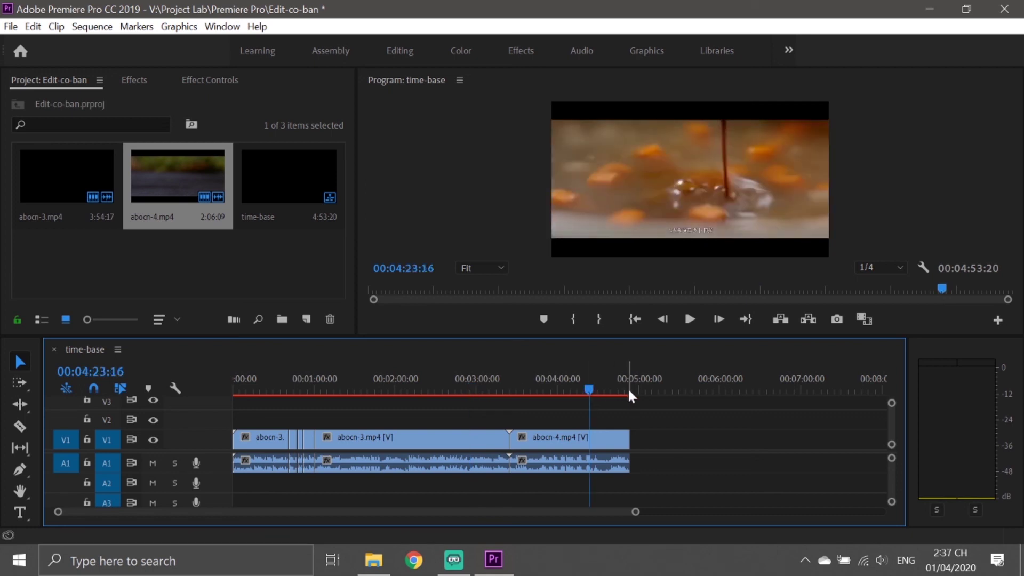